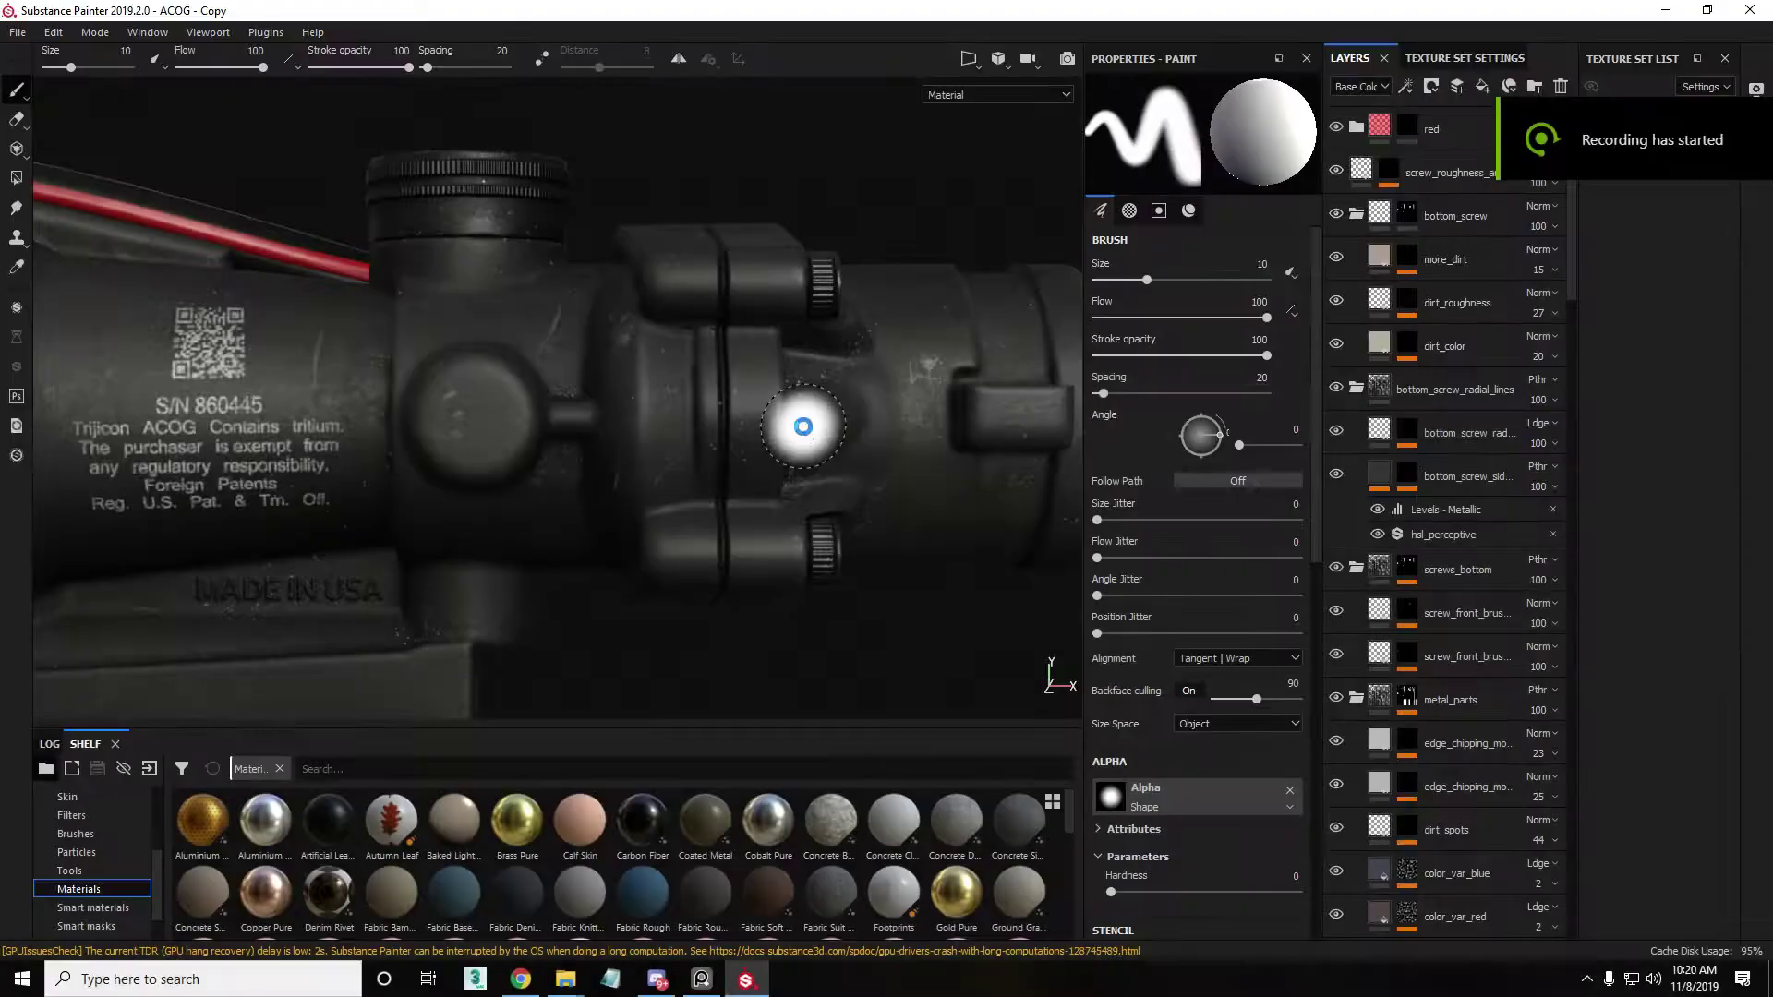
Switch to the reference photo and examine the engraved markings and surface wear on the scope body.
{"action": "middle_click_drag", "start_coordinate": [625, 463], "coordinate": [528, 376], "text": "alt"}
{"action": "key", "text": "alt+Tab"}
{"action": "right_click_drag", "start_coordinate": [928, 488], "coordinate": [1001, 543]}
{"action": "scroll", "coordinate": [834, 425], "scroll_direction": "up", "scroll_amount": 4}
{"action": "scroll", "coordinate": [1234, 491], "scroll_direction": "up", "scroll_amount": 3}
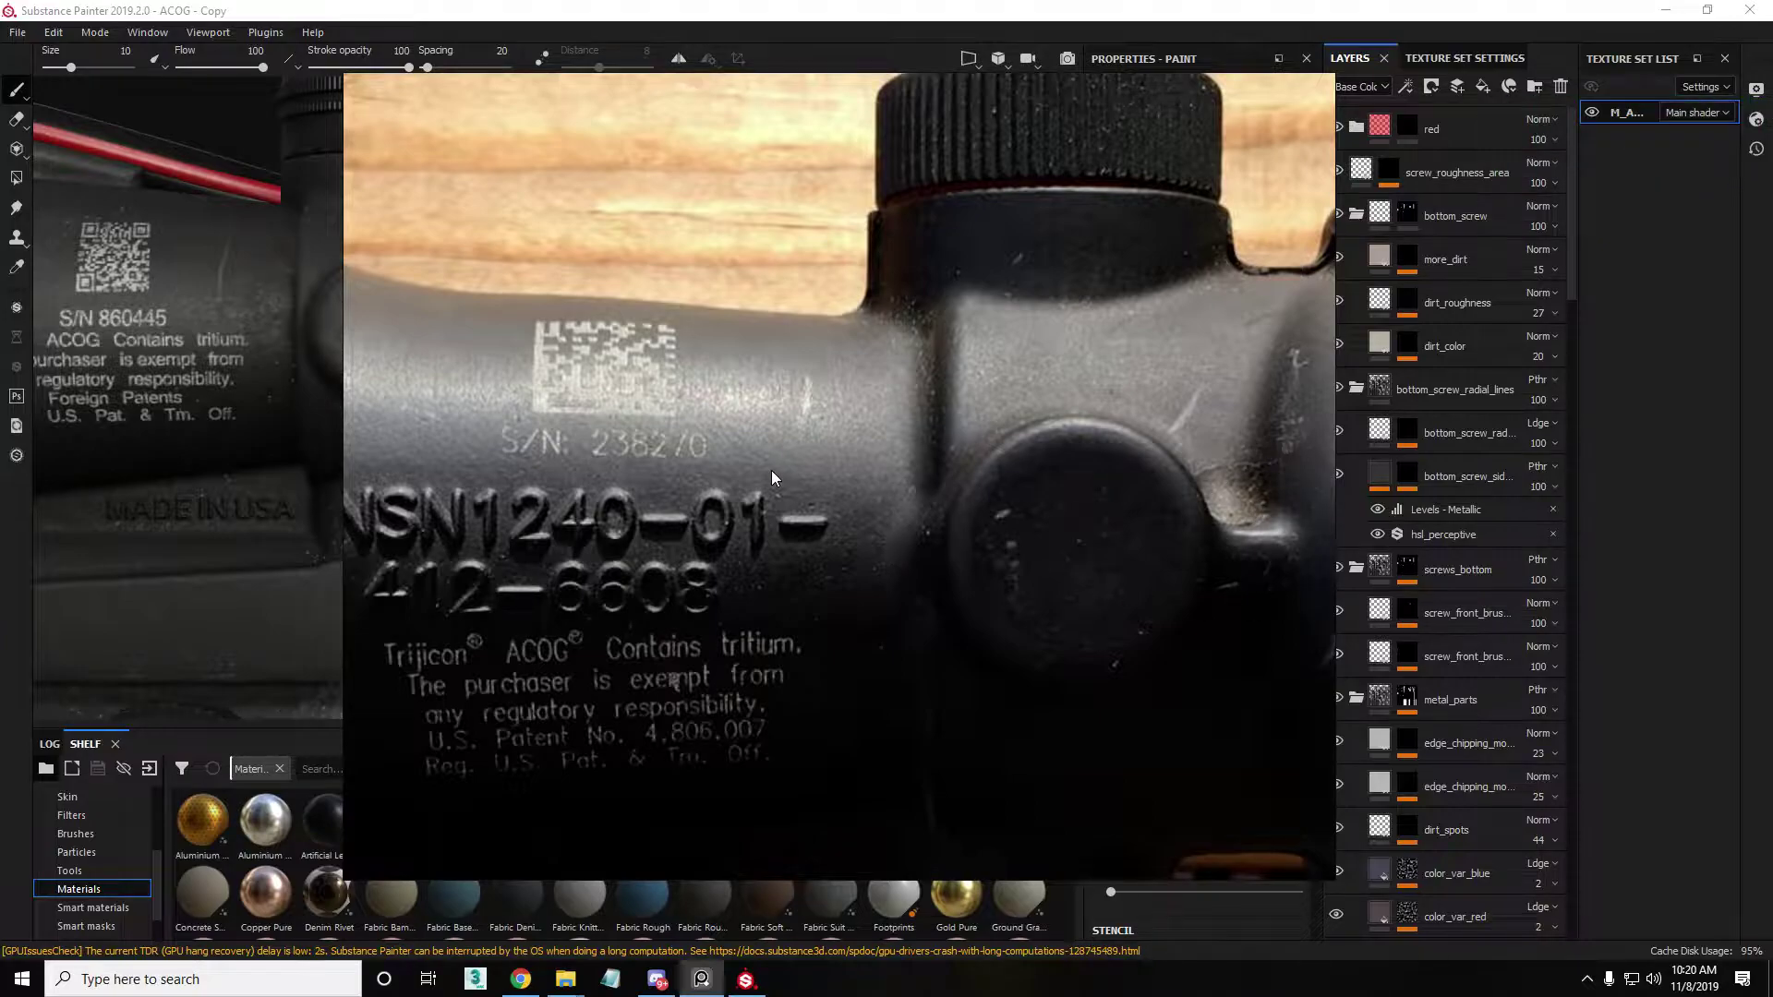
{"action": "scroll", "coordinate": [772, 471], "scroll_direction": "down", "scroll_amount": 5}
{"action": "scroll", "coordinate": [517, 489], "scroll_direction": "up", "scroll_amount": 4}
{"action": "left_click_drag", "start_coordinate": [518, 488], "coordinate": [776, 518]}
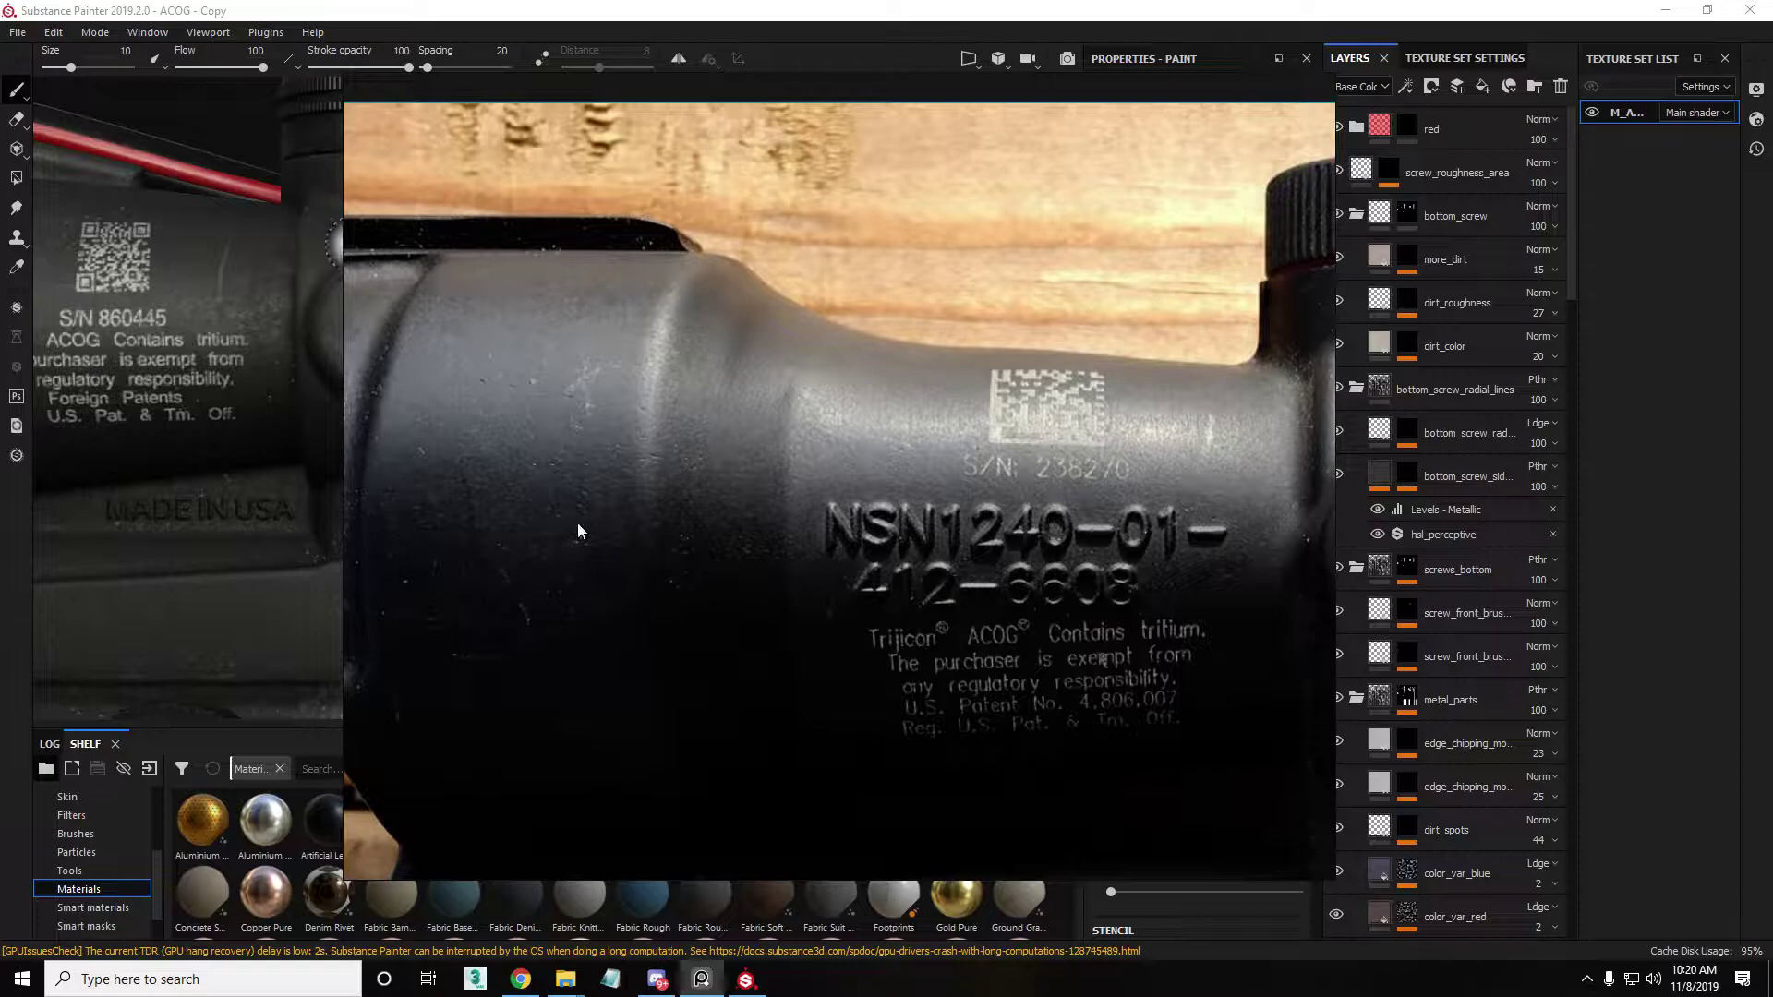
{"action": "scroll", "coordinate": [731, 610], "scroll_direction": "down", "scroll_amount": 2}
{"action": "mouse_move", "coordinate": [922, 609]}
{"action": "right_mouse_down"}
{"action": "mouse_move", "coordinate": [1772, 669]}
{"action": "mouse_move", "coordinate": [1772, 691]}
{"action": "right_mouse_up"}
Compare the model's front housing with the reference photo, examining the dirt and scratches around the round side knob.
{"action": "middle_click_drag", "start_coordinate": [766, 384], "coordinate": [591, 437], "text": "alt"}
{"action": "mouse_move", "coordinate": [728, 351]}
{"action": "left_mouse_down", "text": "alt"}
{"action": "mouse_move", "coordinate": [751, 336]}
{"action": "mouse_move", "coordinate": [705, 348]}
{"action": "mouse_move", "coordinate": [717, 340]}
{"action": "left_mouse_up", "text": "alt"}
{"action": "left_click", "coordinate": [1467, 137]}
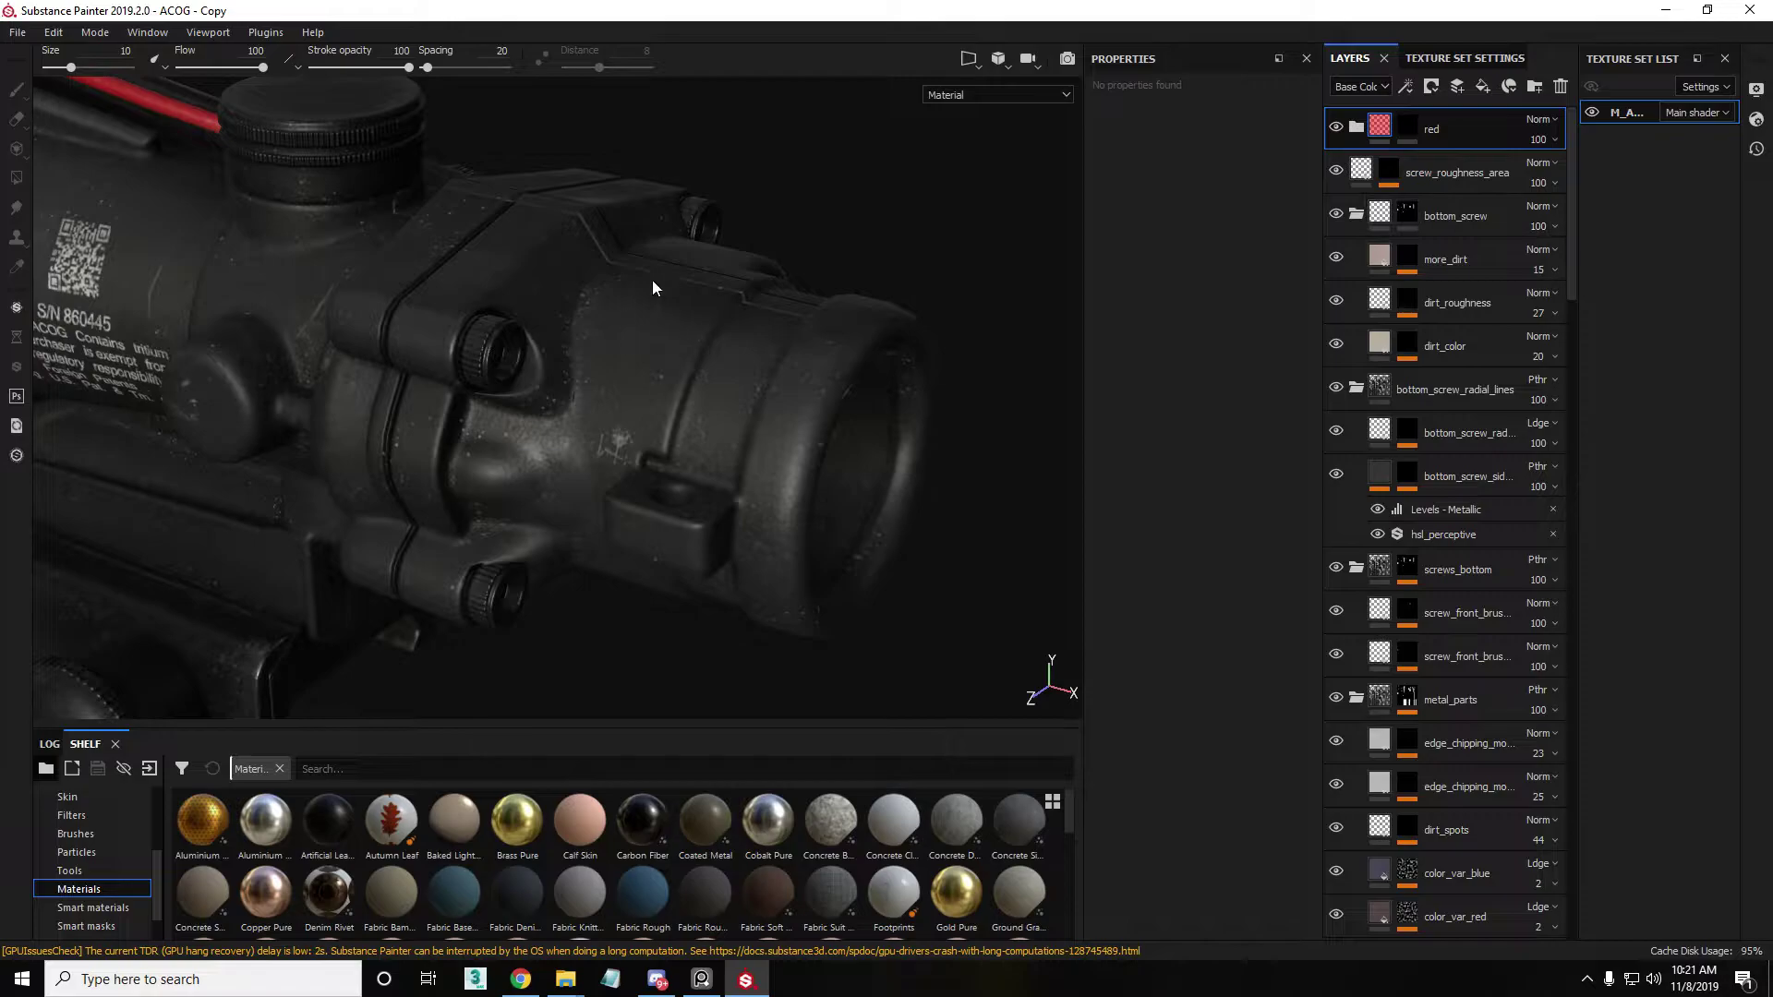
{"action": "middle_click_drag", "start_coordinate": [617, 260], "coordinate": [696, 294], "text": "alt"}
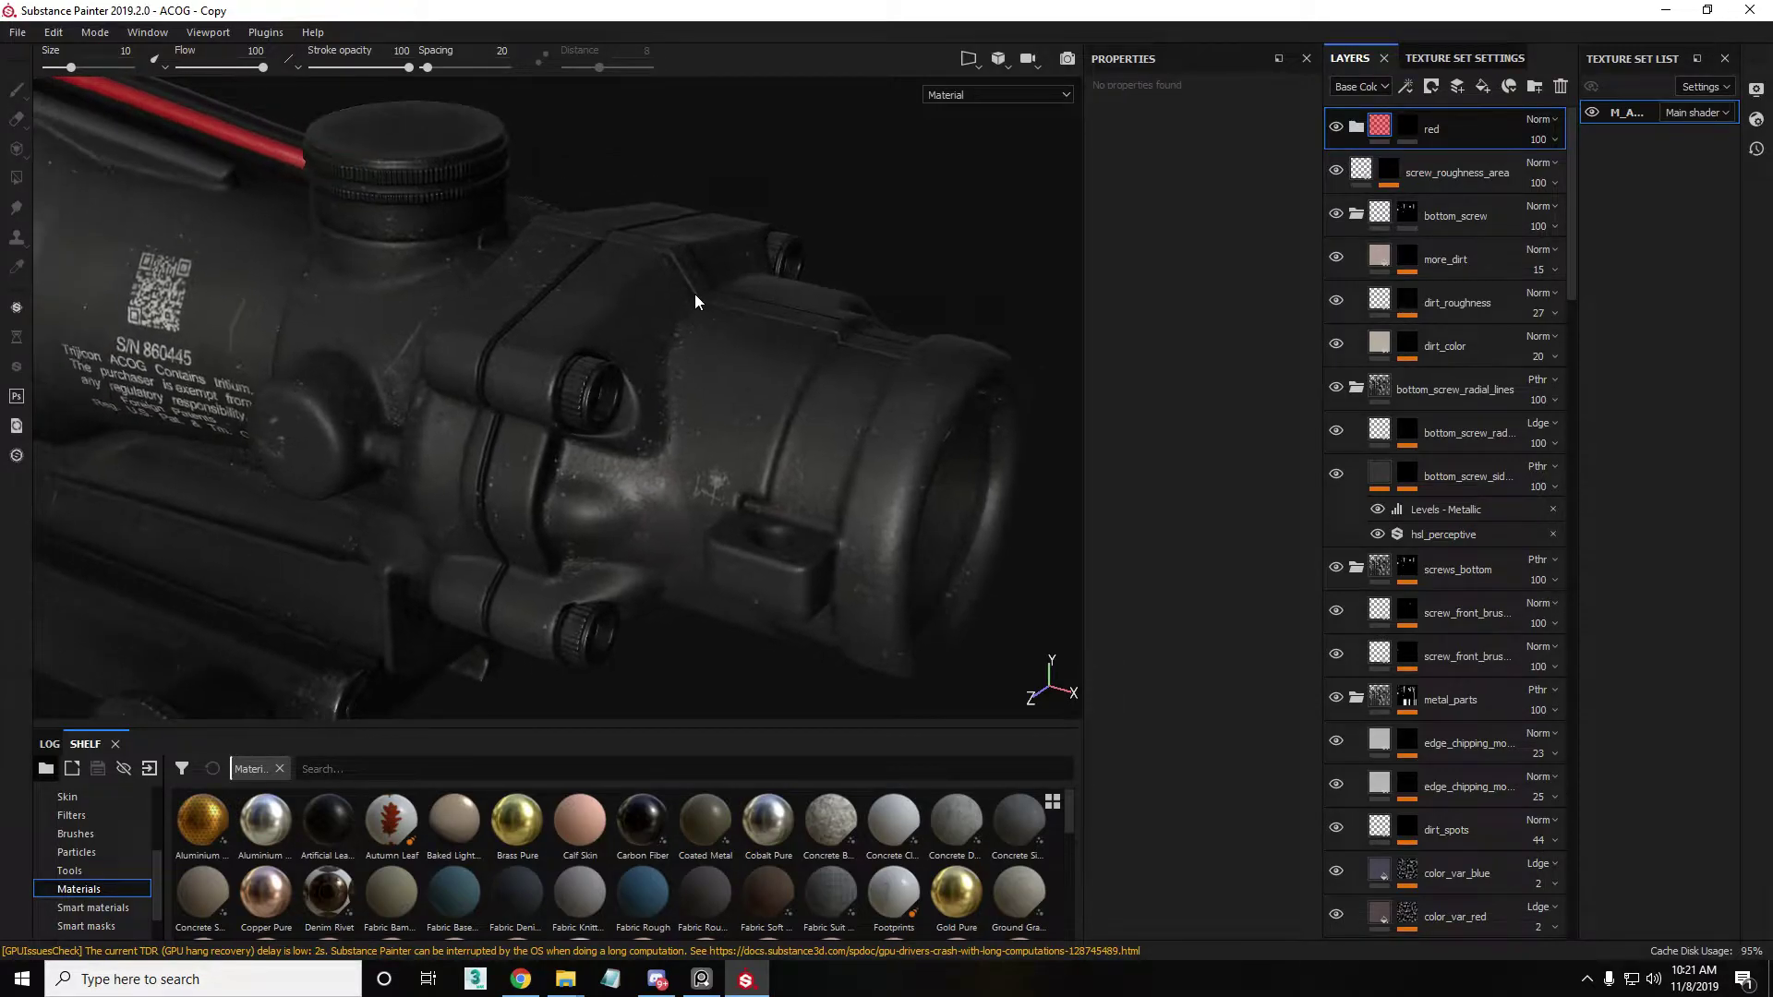
{"action": "key", "text": "alt+Tab"}
{"action": "right_click_drag", "start_coordinate": [1675, 269], "coordinate": [1324, 268]}
{"action": "scroll", "coordinate": [1320, 527], "scroll_direction": "down", "scroll_amount": 4}
{"action": "middle_click_drag", "start_coordinate": [1321, 525], "coordinate": [1044, 507]}
{"action": "scroll", "coordinate": [1300, 503], "scroll_direction": "up", "scroll_amount": 7}
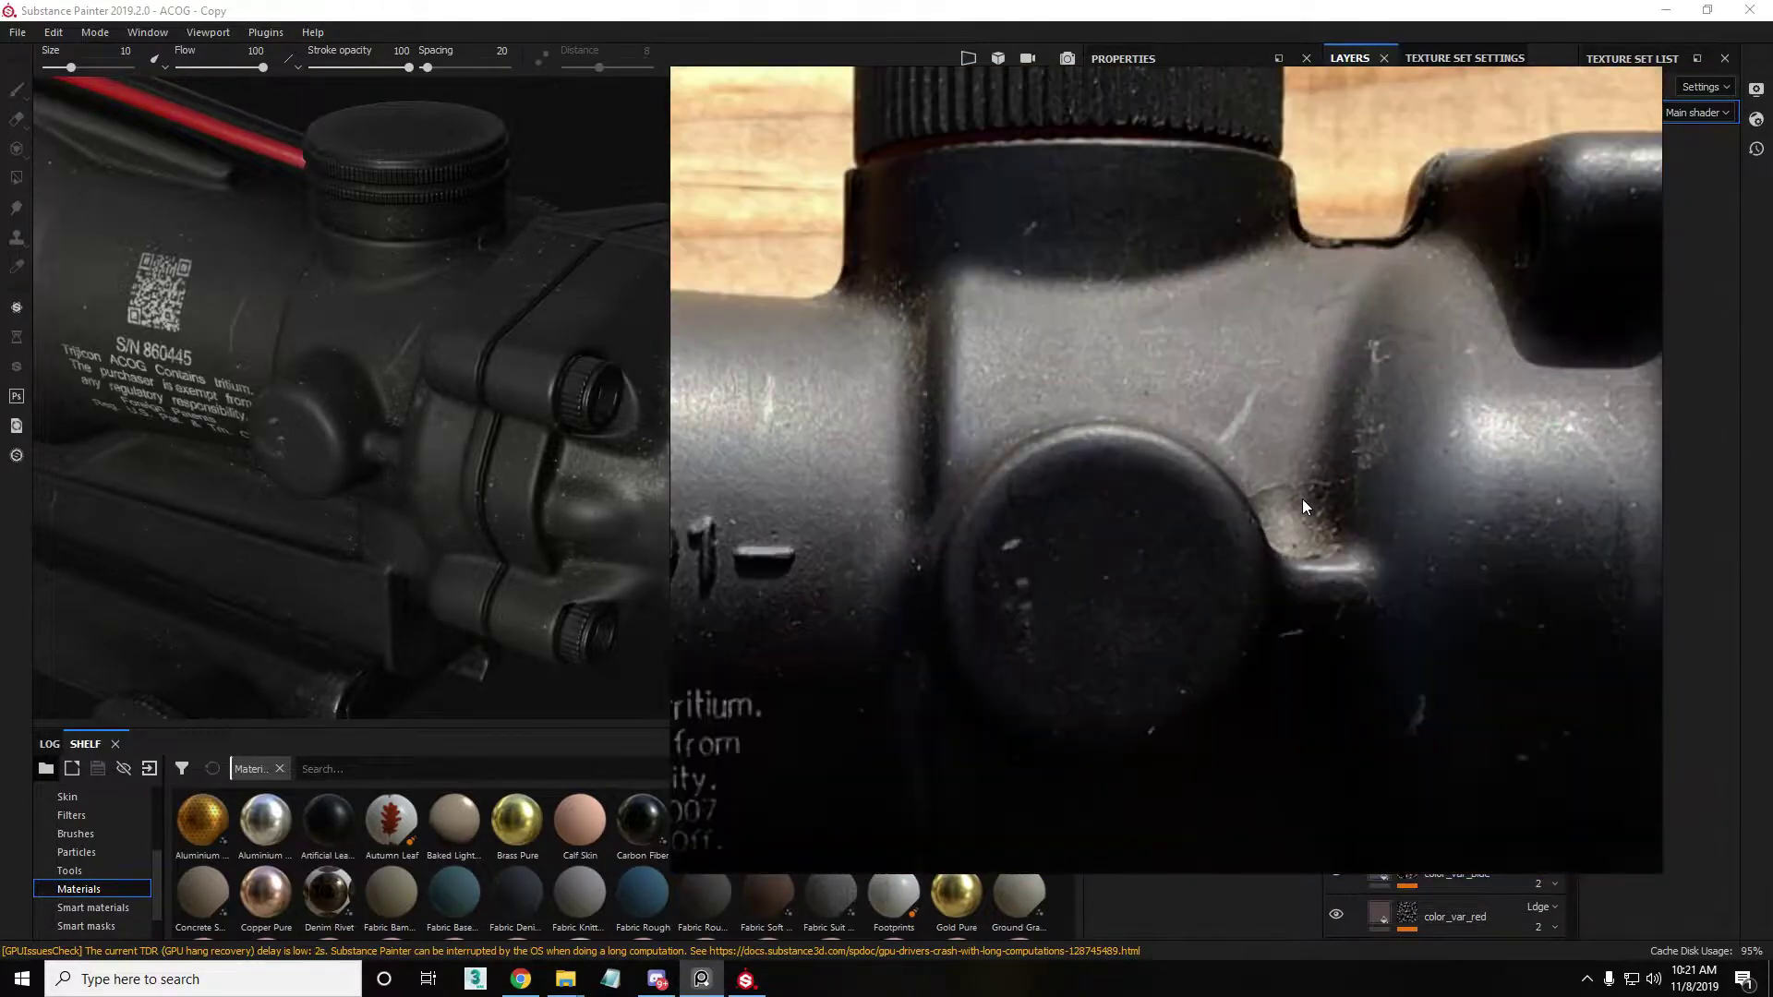
{"action": "right_click_drag", "start_coordinate": [1297, 536], "coordinate": [1772, 586]}
Hide the edge wear folder inside the black_mat group to show the scope without its dirt and scratches.
{"action": "mouse_move", "coordinate": [444, 480]}
{"action": "left_mouse_down", "text": "alt"}
{"action": "mouse_move", "coordinate": [554, 338]}
{"action": "mouse_move", "coordinate": [637, 333]}
{"action": "left_mouse_up", "text": "alt"}
{"action": "right_click_drag", "start_coordinate": [637, 332], "coordinate": [743, 390], "text": "alt"}
{"action": "left_click_drag", "start_coordinate": [607, 358], "coordinate": [628, 286], "text": "alt"}
{"action": "right_click_drag", "start_coordinate": [535, 314], "coordinate": [614, 403], "text": "alt"}
{"action": "left_click_drag", "start_coordinate": [613, 404], "coordinate": [536, 465], "text": "alt"}
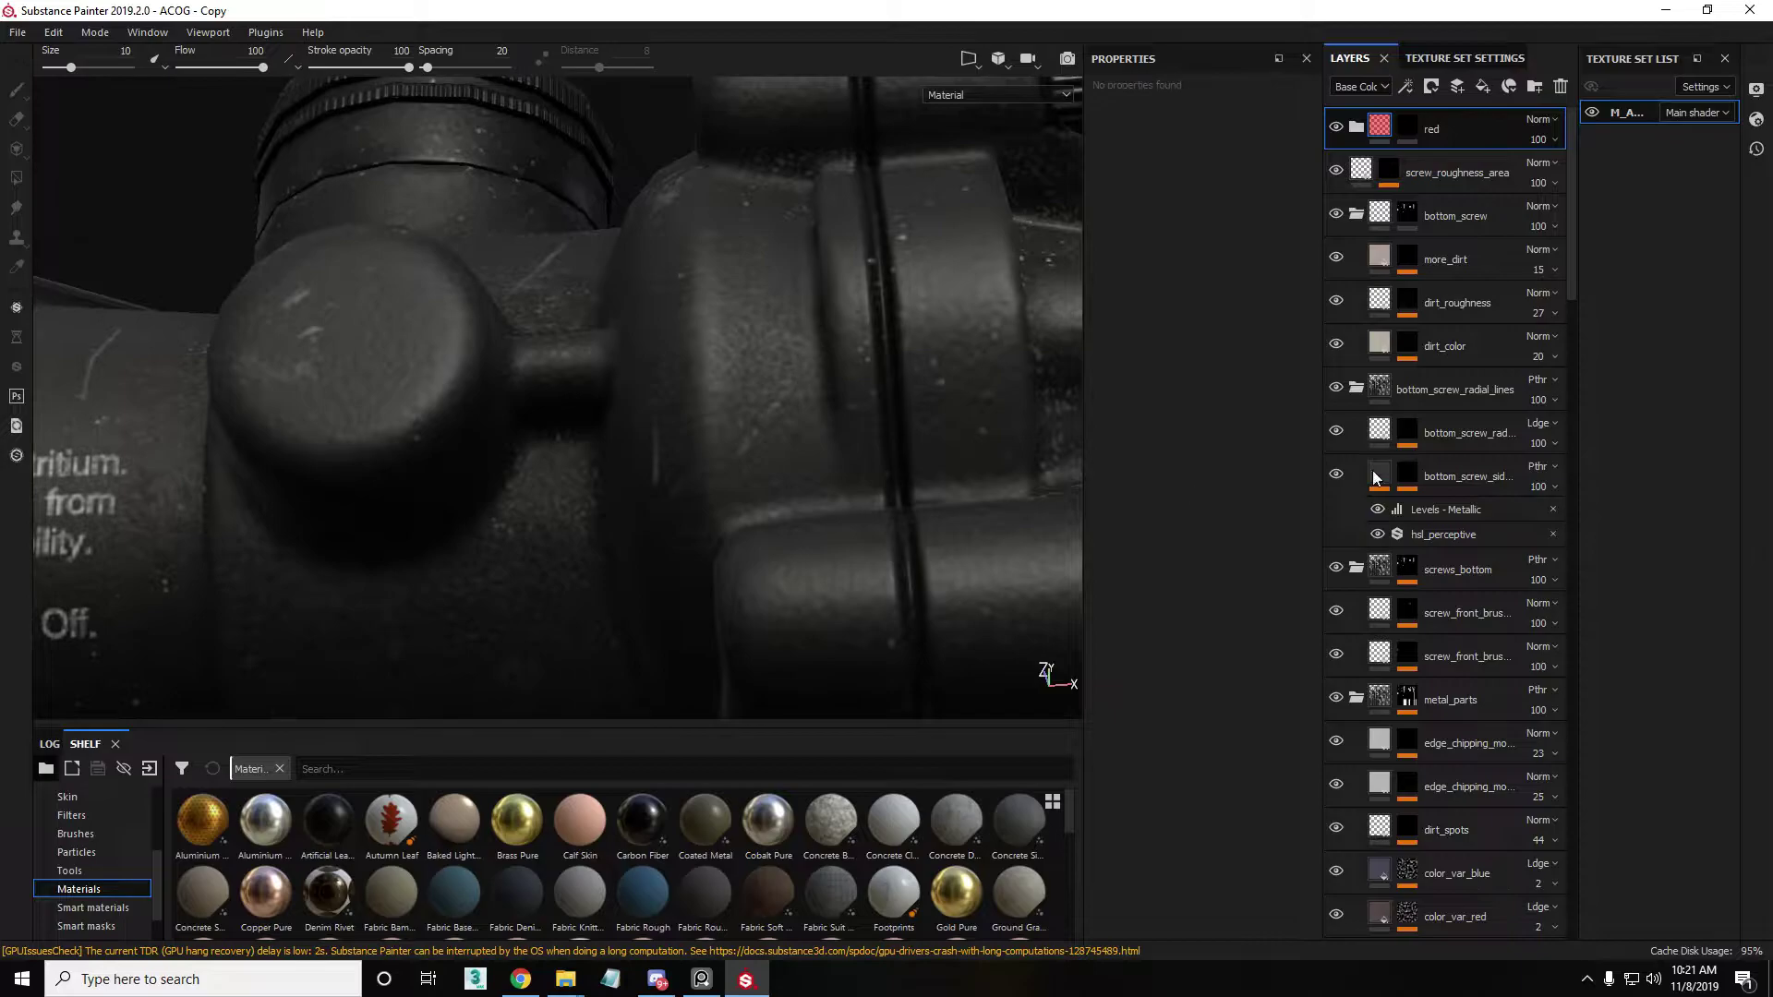
{"action": "scroll", "coordinate": [1360, 561], "scroll_direction": "down", "scroll_amount": 2}
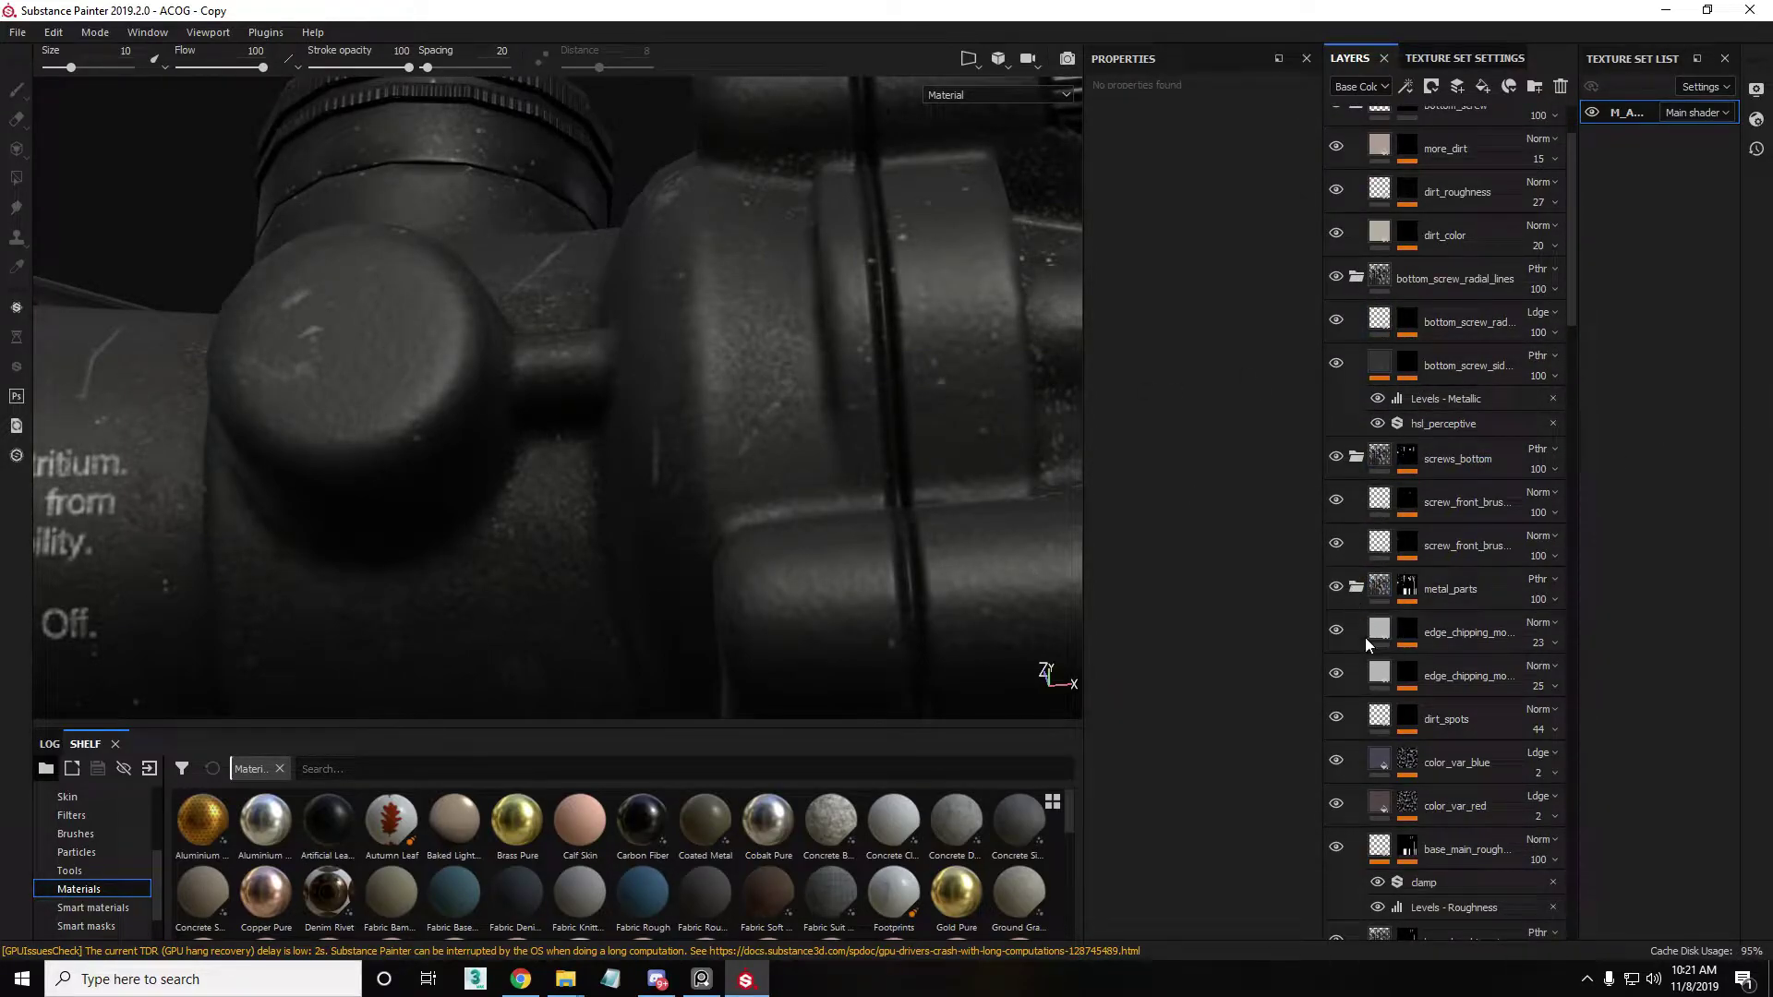
{"action": "scroll", "coordinate": [1410, 715], "scroll_direction": "down", "scroll_amount": 3}
{"action": "scroll", "coordinate": [1410, 715], "scroll_direction": "down", "scroll_amount": 6}
{"action": "scroll", "coordinate": [1366, 744], "scroll_direction": "down", "scroll_amount": 12}
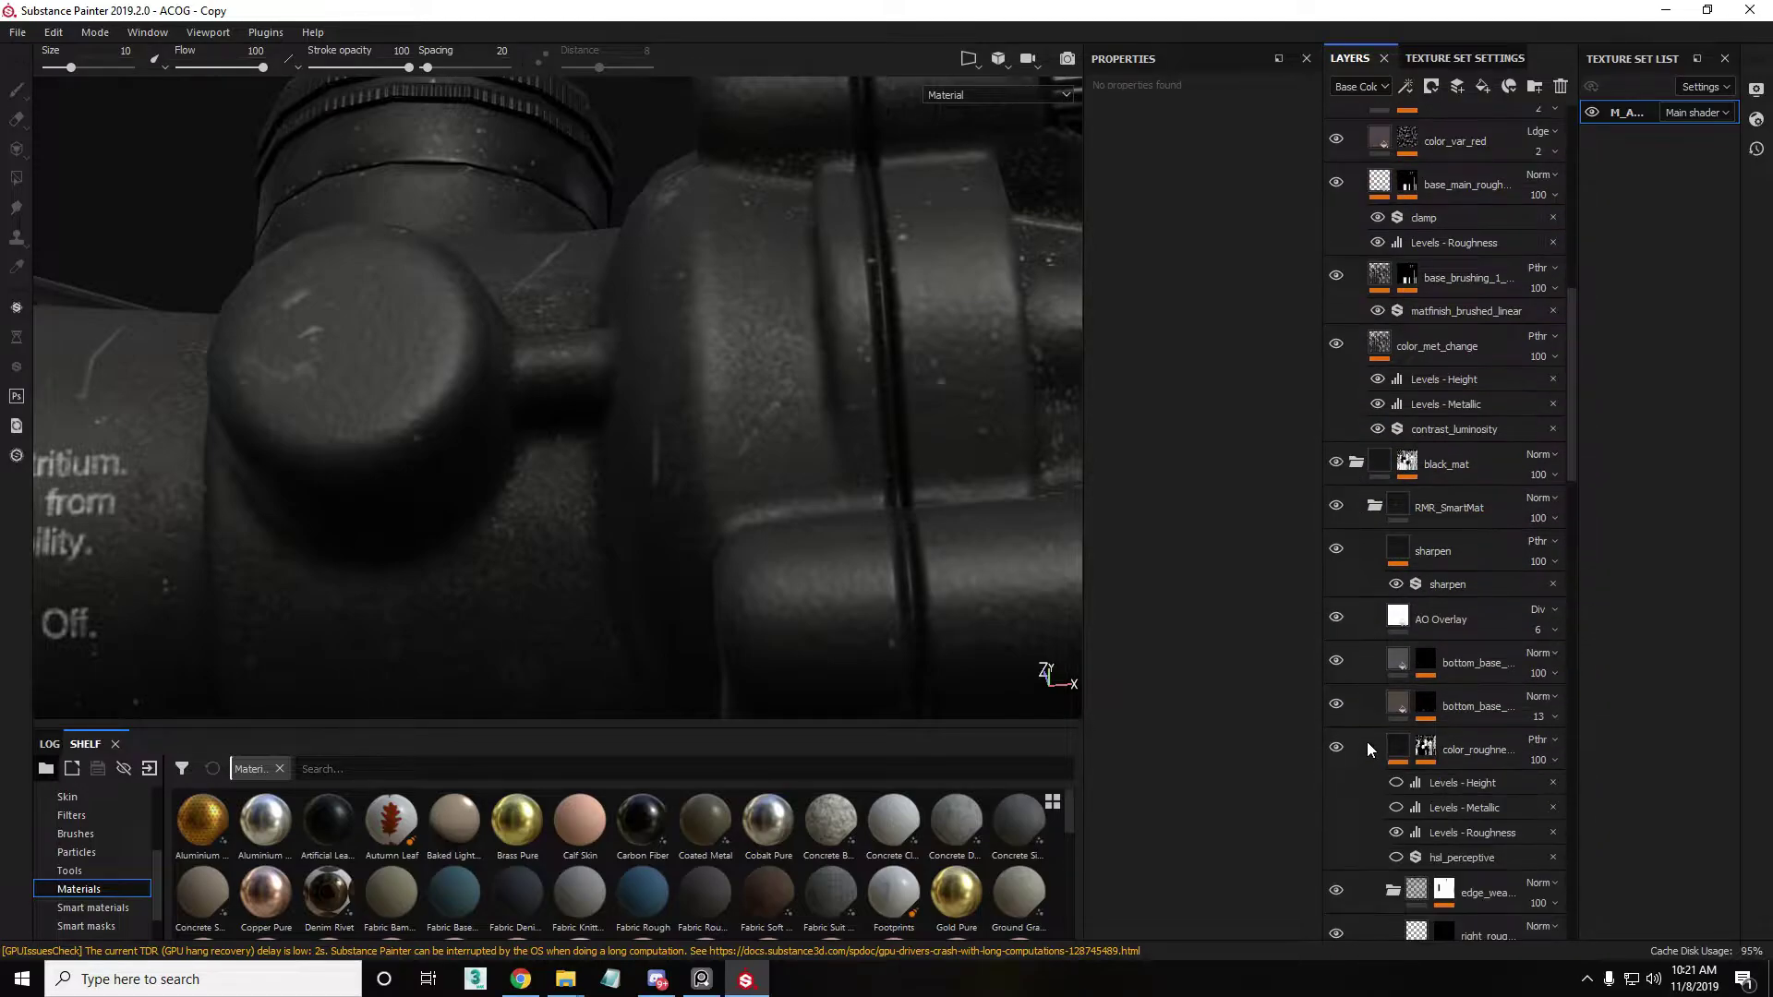
{"action": "left_click", "coordinate": [1338, 394]}
{"action": "left_click_drag", "start_coordinate": [364, 325], "coordinate": [605, 425], "text": "alt"}
Add a fill layer at the head of the hidden edge wear folder and name it dirt_tut.
{"action": "scroll", "coordinate": [1428, 336], "scroll_direction": "up", "scroll_amount": 6}
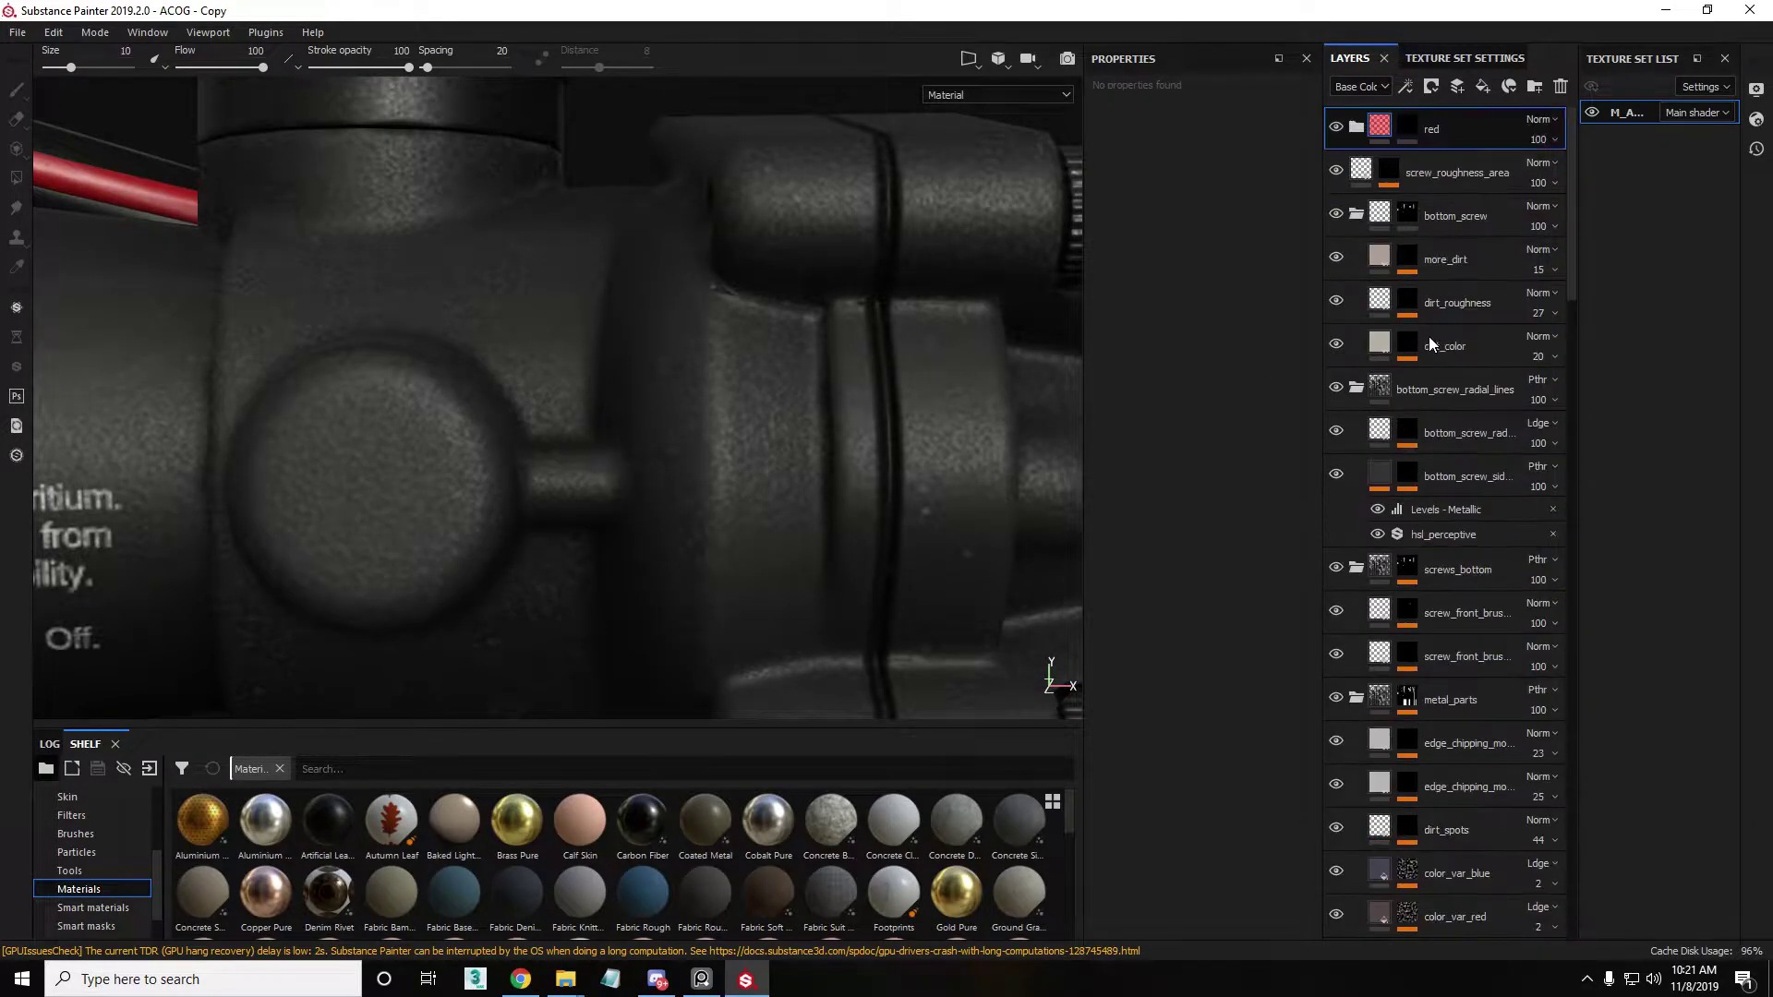
{"action": "scroll", "coordinate": [1440, 347], "scroll_direction": "down", "scroll_amount": 6}
{"action": "scroll", "coordinate": [1445, 395], "scroll_direction": "up", "scroll_amount": 6}
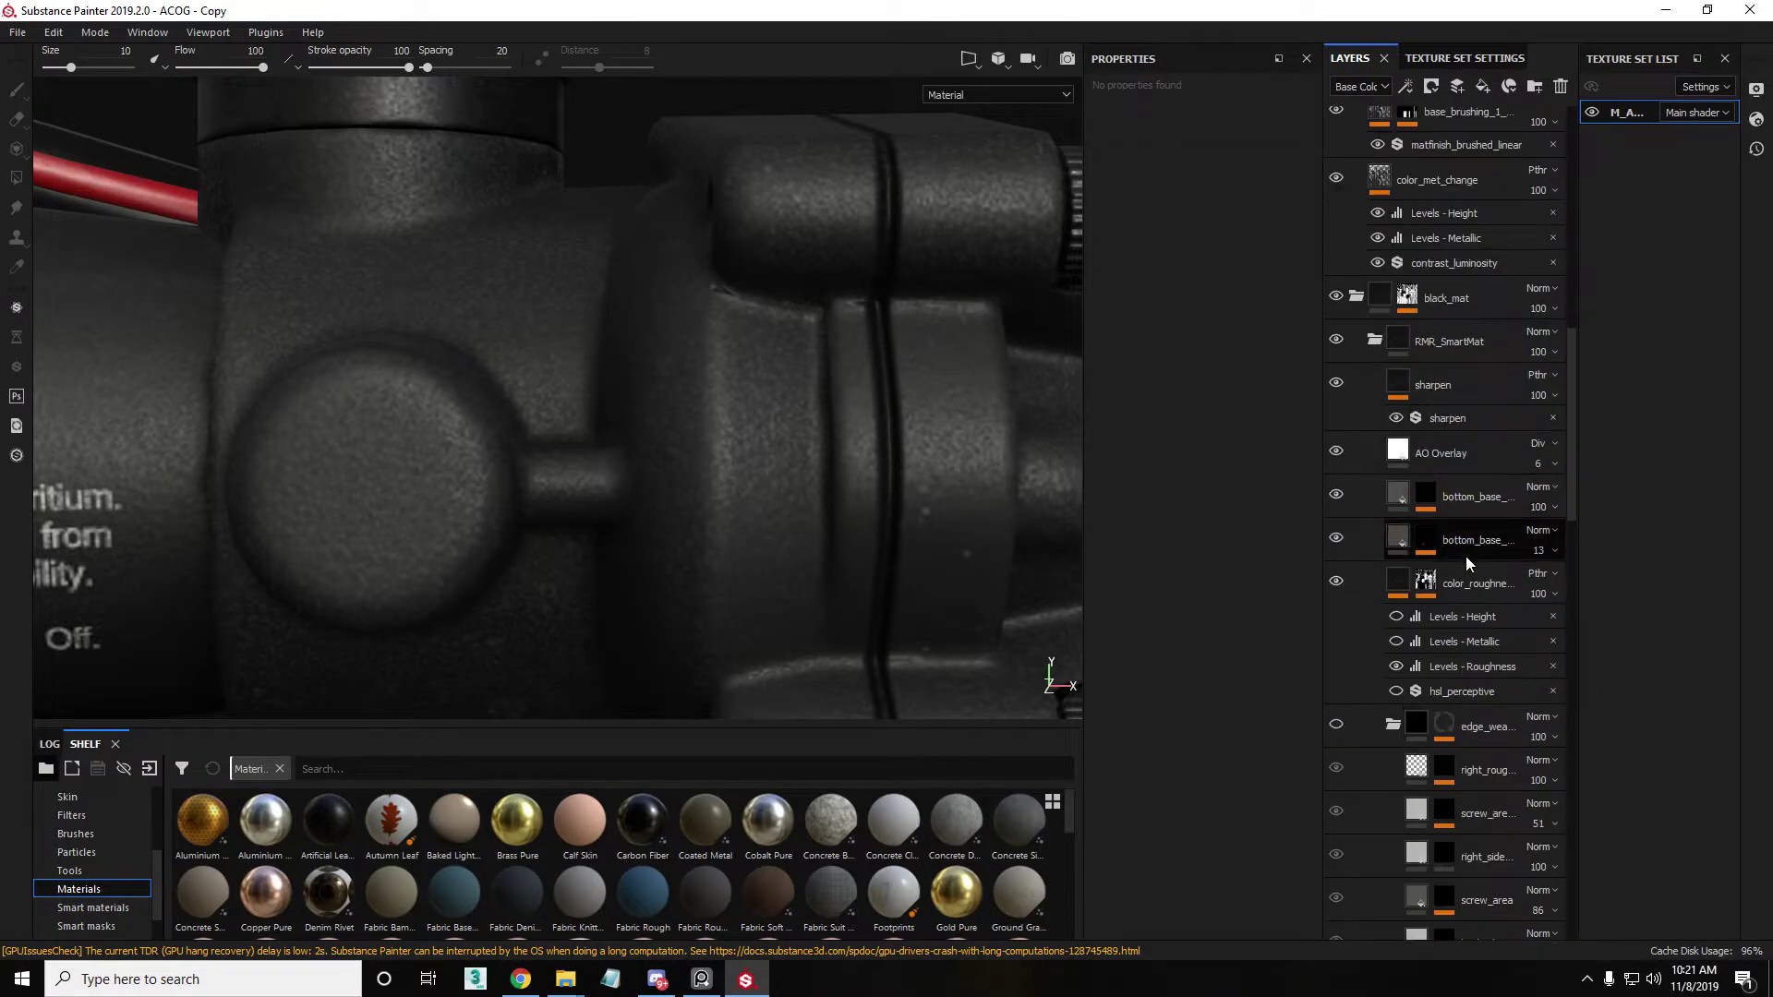
{"action": "scroll", "coordinate": [1465, 638], "scroll_direction": "down", "scroll_amount": 6}
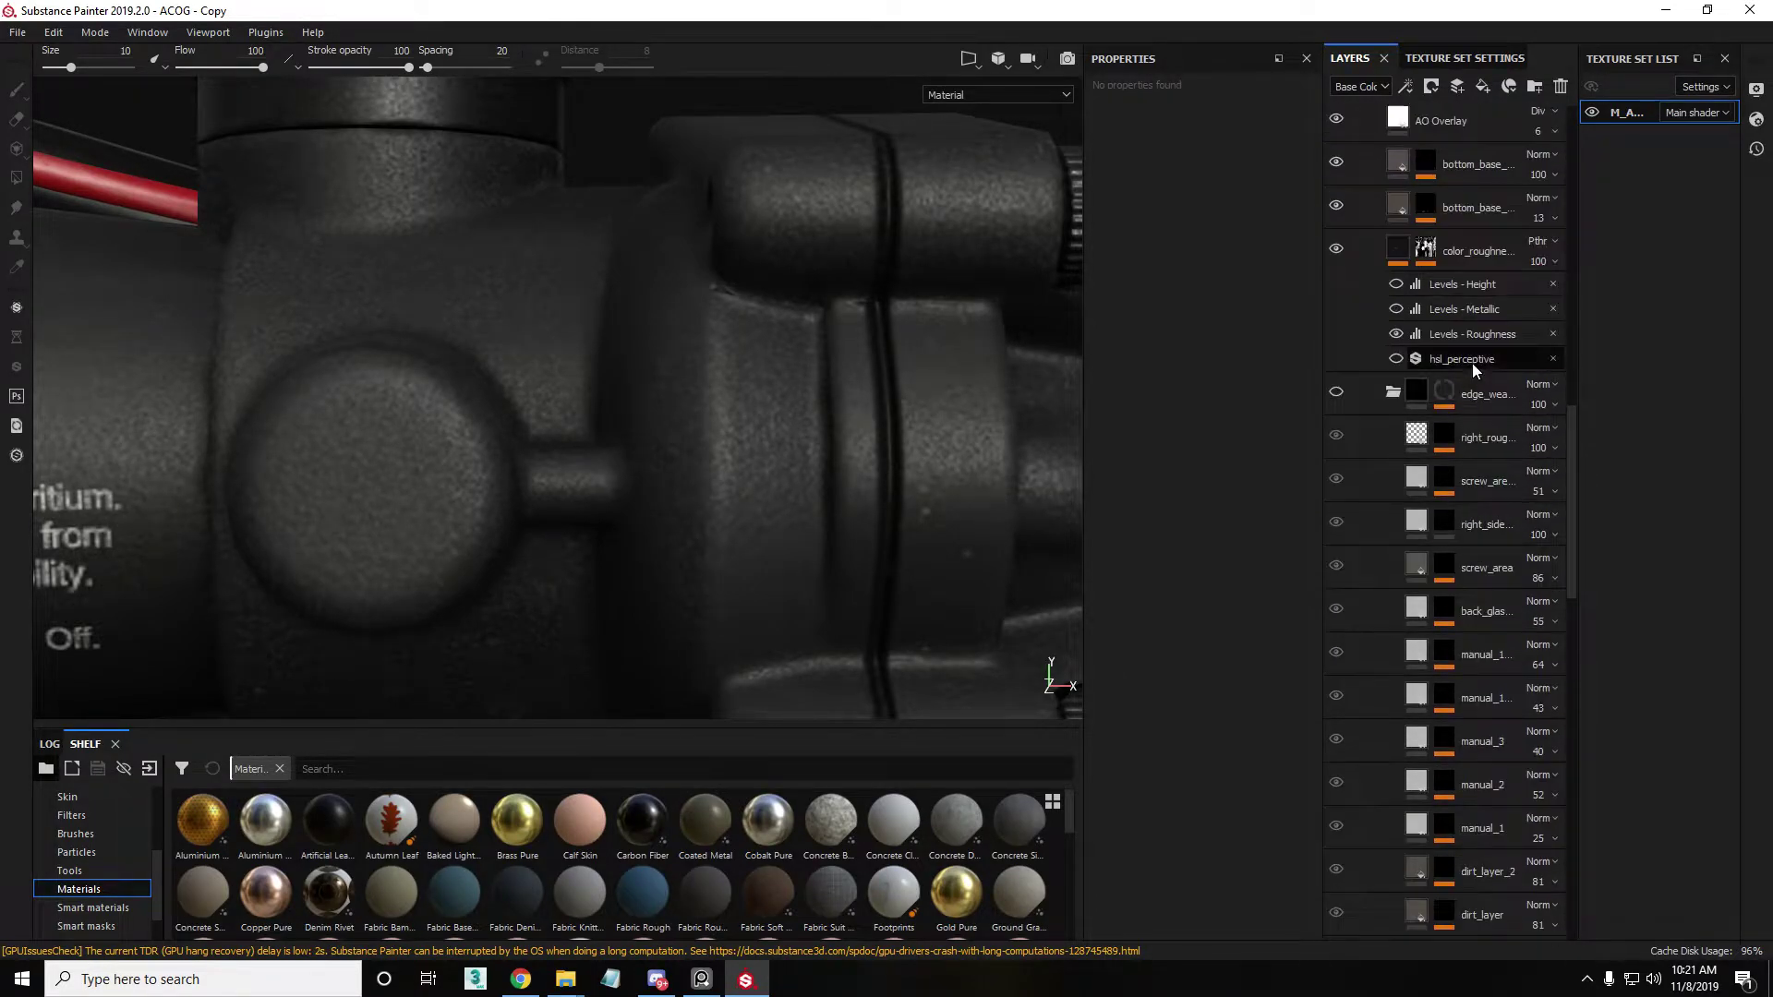
{"action": "left_click", "coordinate": [1483, 87]}
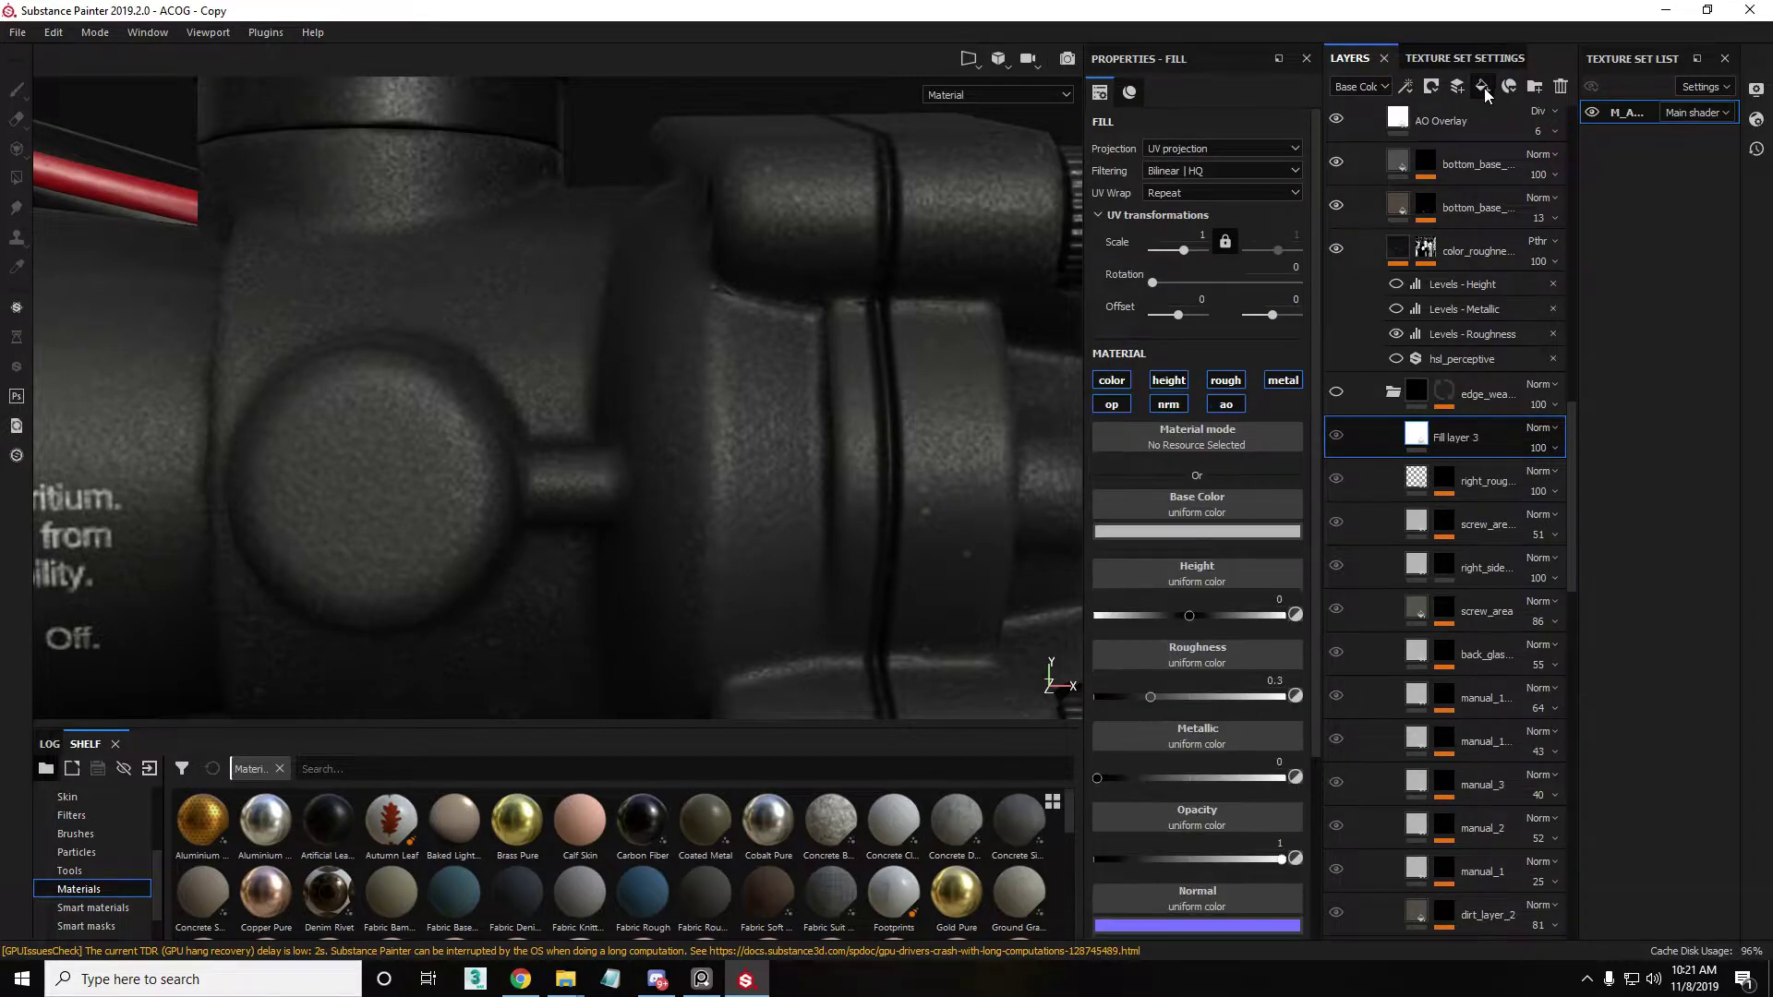
{"action": "type", "text": "dirt_tut"}
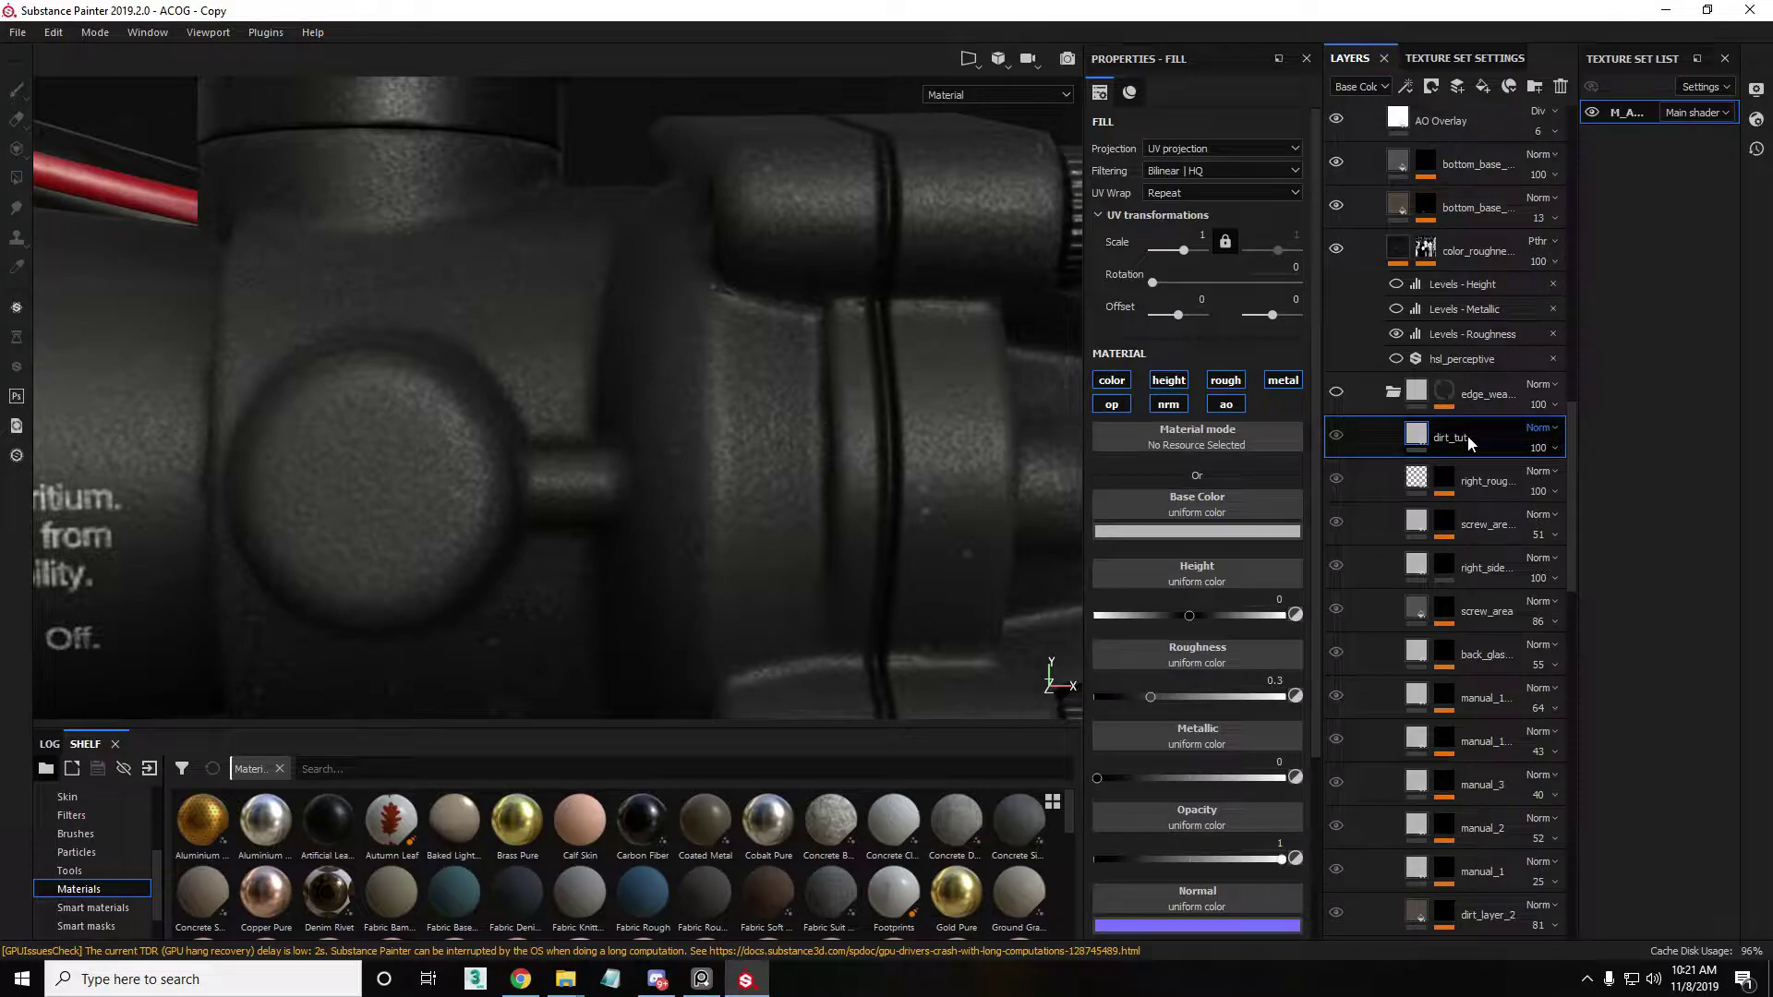
Add a white mask to the dirt_tut layer and give the mask a fill effect.
{"action": "right_click", "coordinate": [1467, 436]}
{"action": "left_click", "coordinate": [1468, 31]}
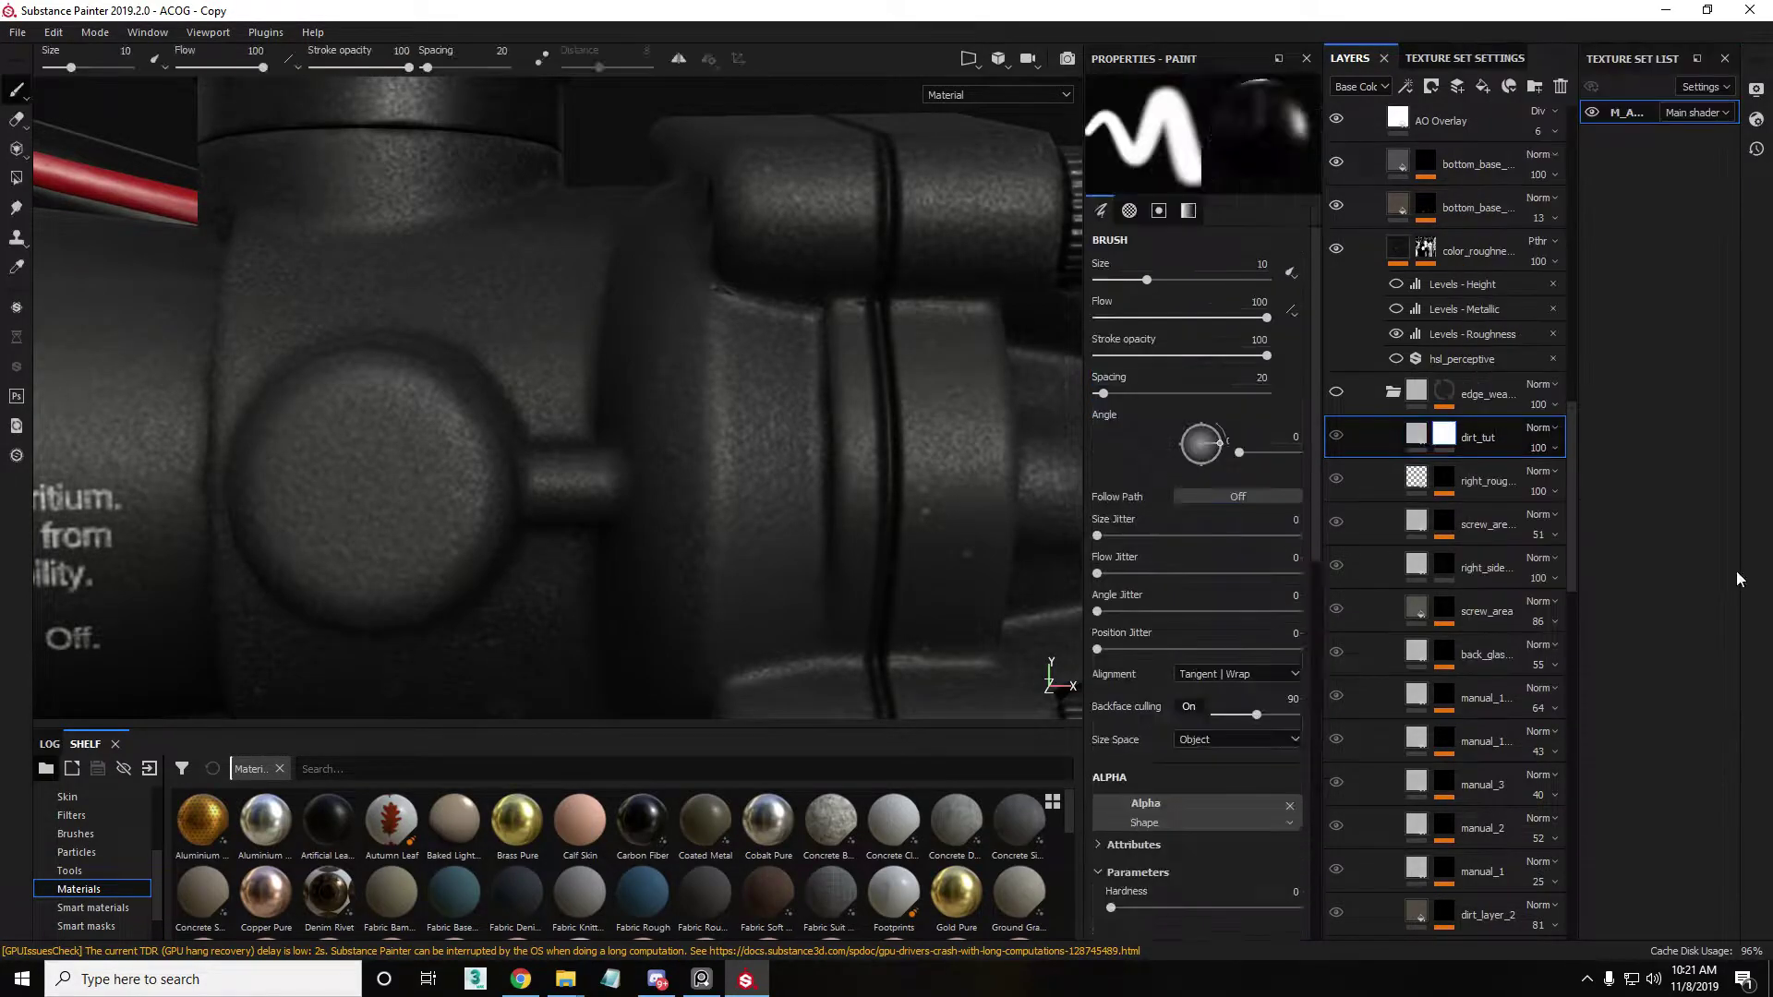
{"action": "right_click", "coordinate": [1444, 434]}
{"action": "left_click", "coordinate": [1469, 829]}
{"action": "middle_click_drag", "start_coordinate": [712, 477], "coordinate": [664, 426], "text": "alt"}
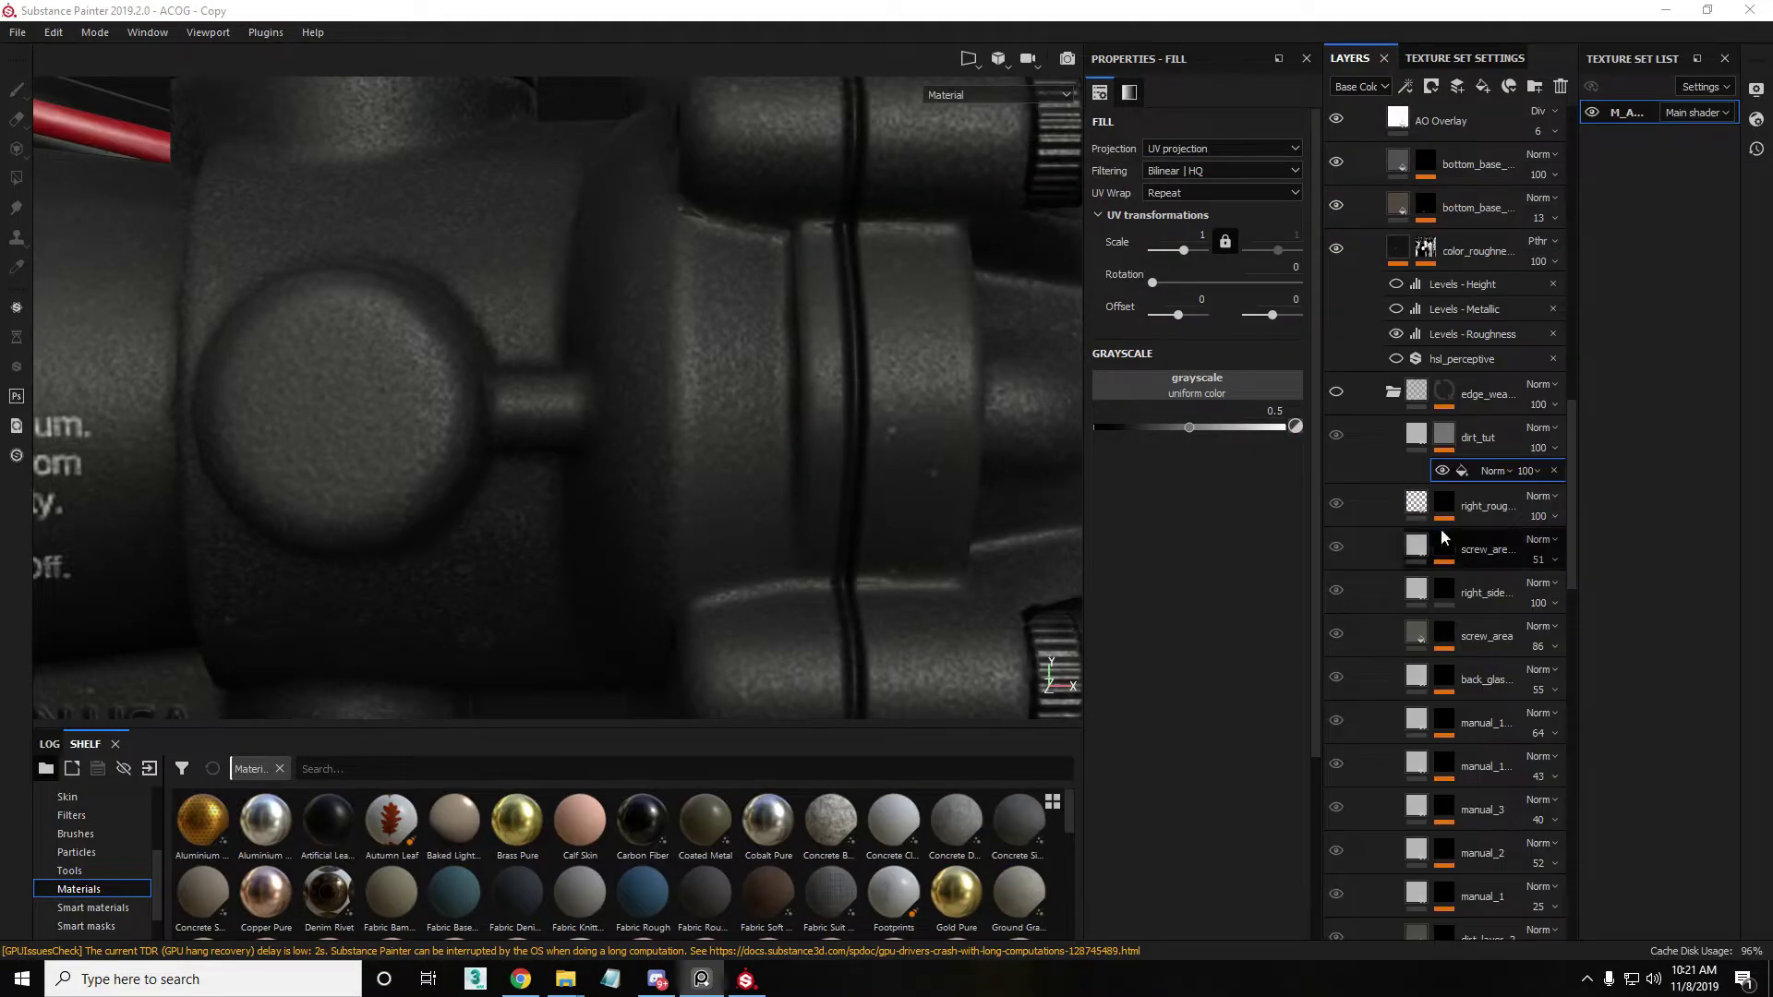
Assign the Dirt 3 procedural texture as the grayscale source of the mask's fill.
{"action": "left_click", "coordinate": [1194, 388]}
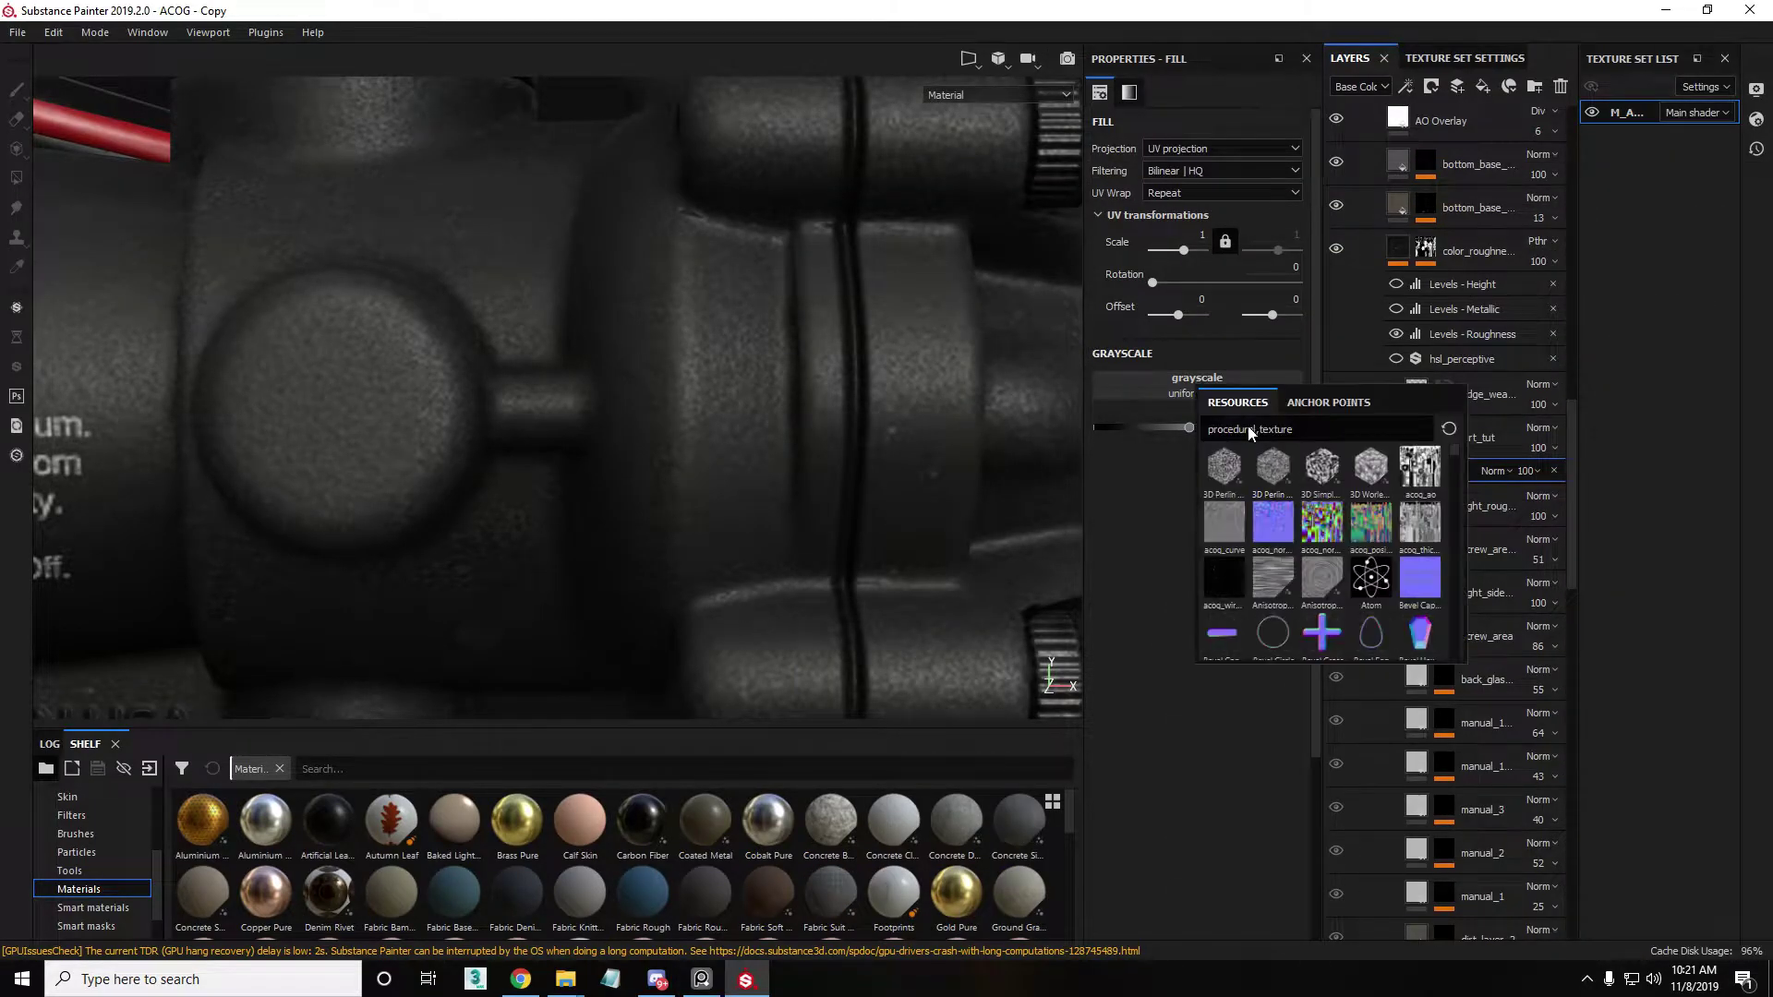
{"action": "type", "text": "dirt 3"}
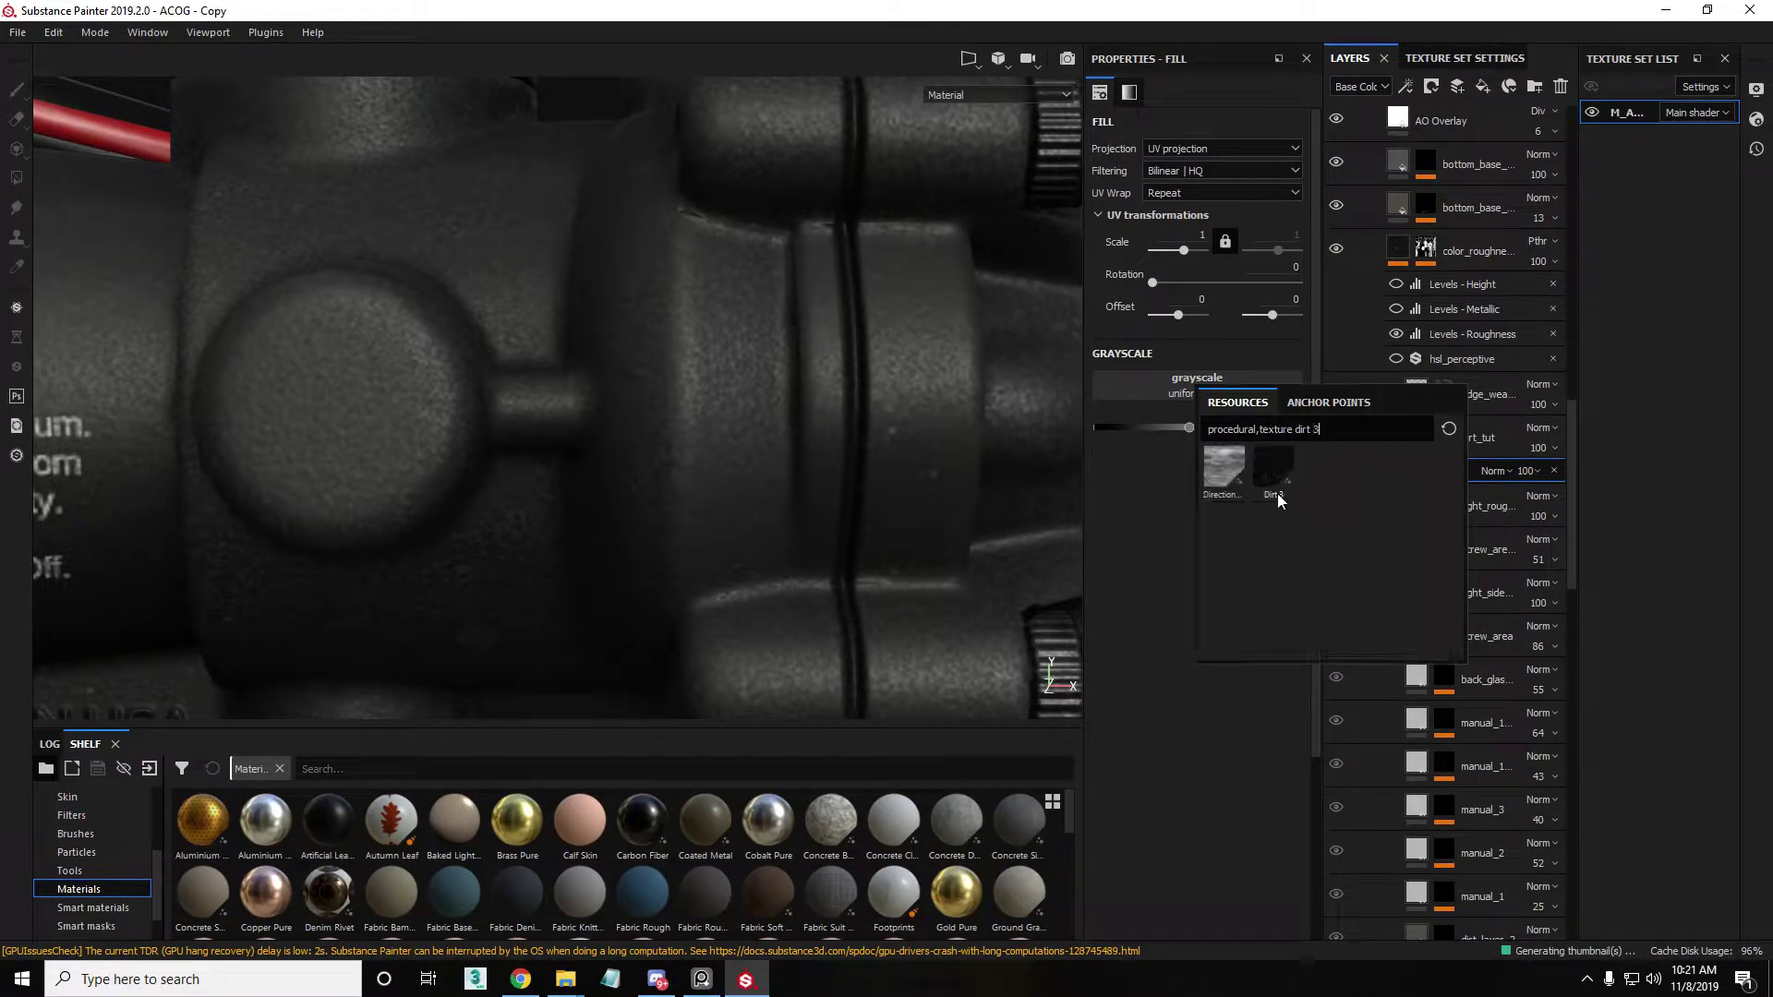
{"action": "left_click", "coordinate": [1282, 462]}
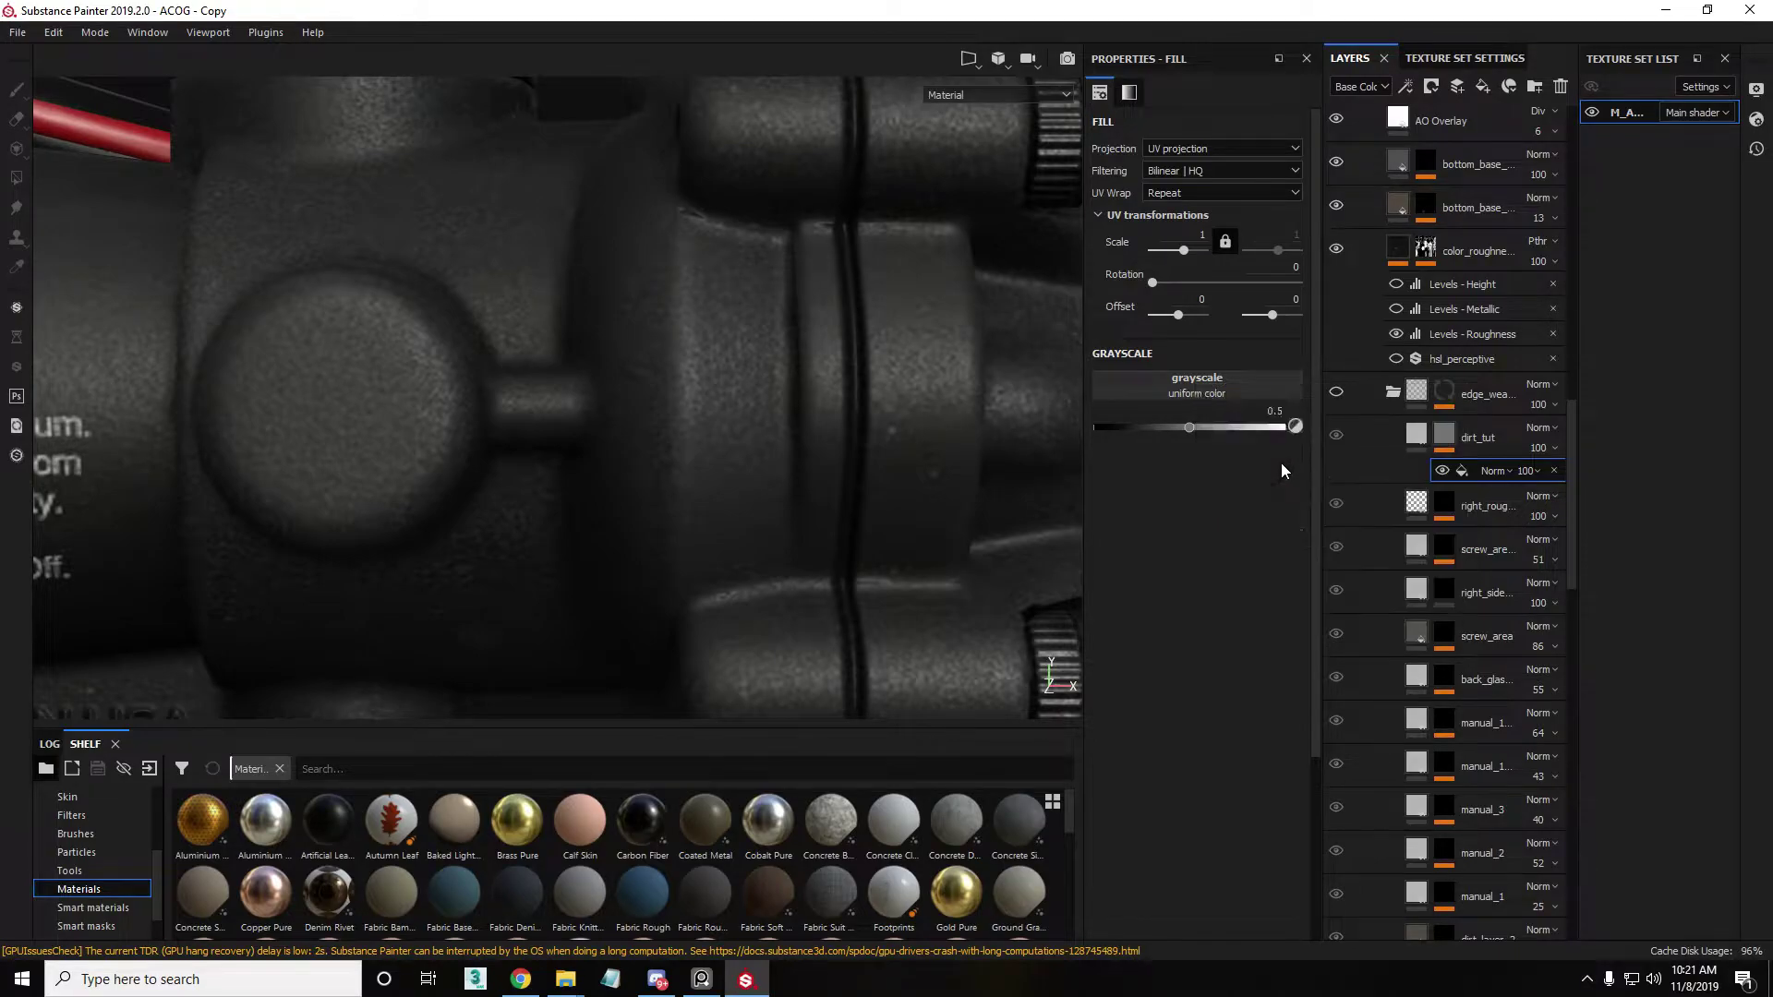
{"action": "left_click_drag", "start_coordinate": [536, 397], "coordinate": [568, 425], "text": "alt"}
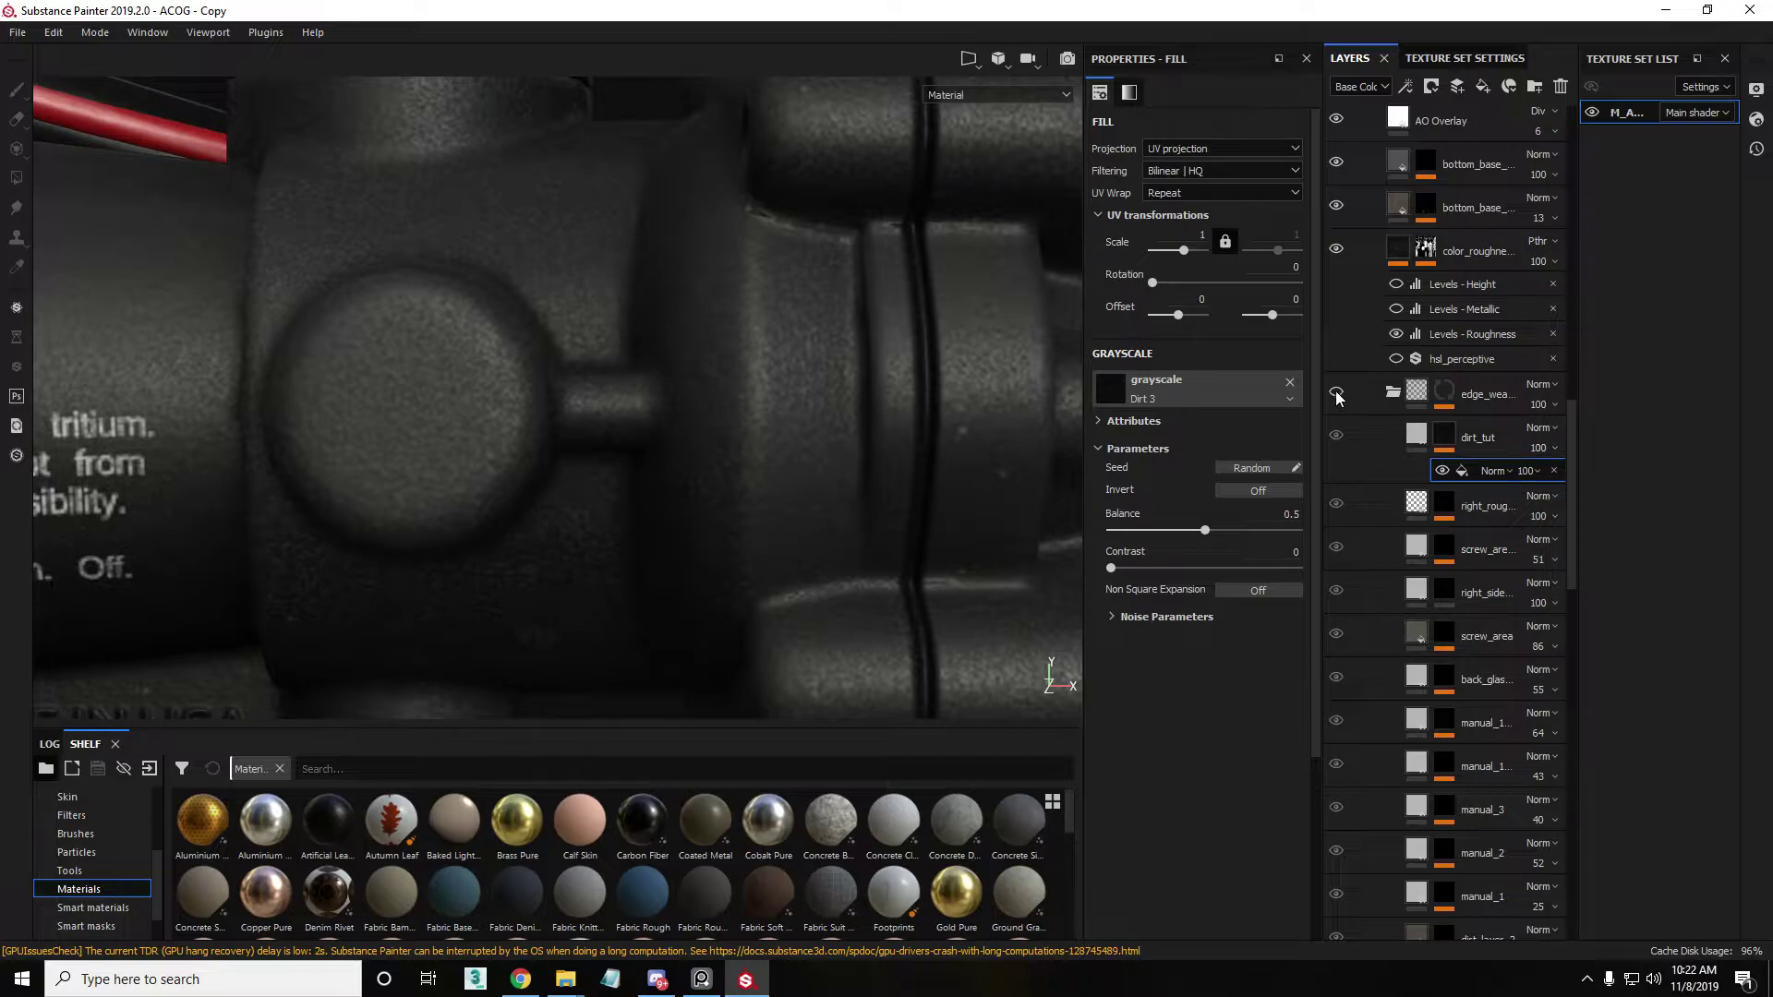
Move the dirt_tut layer out of the hidden edge wear folder and place it directly above that folder.
{"action": "left_click", "coordinate": [1389, 436]}
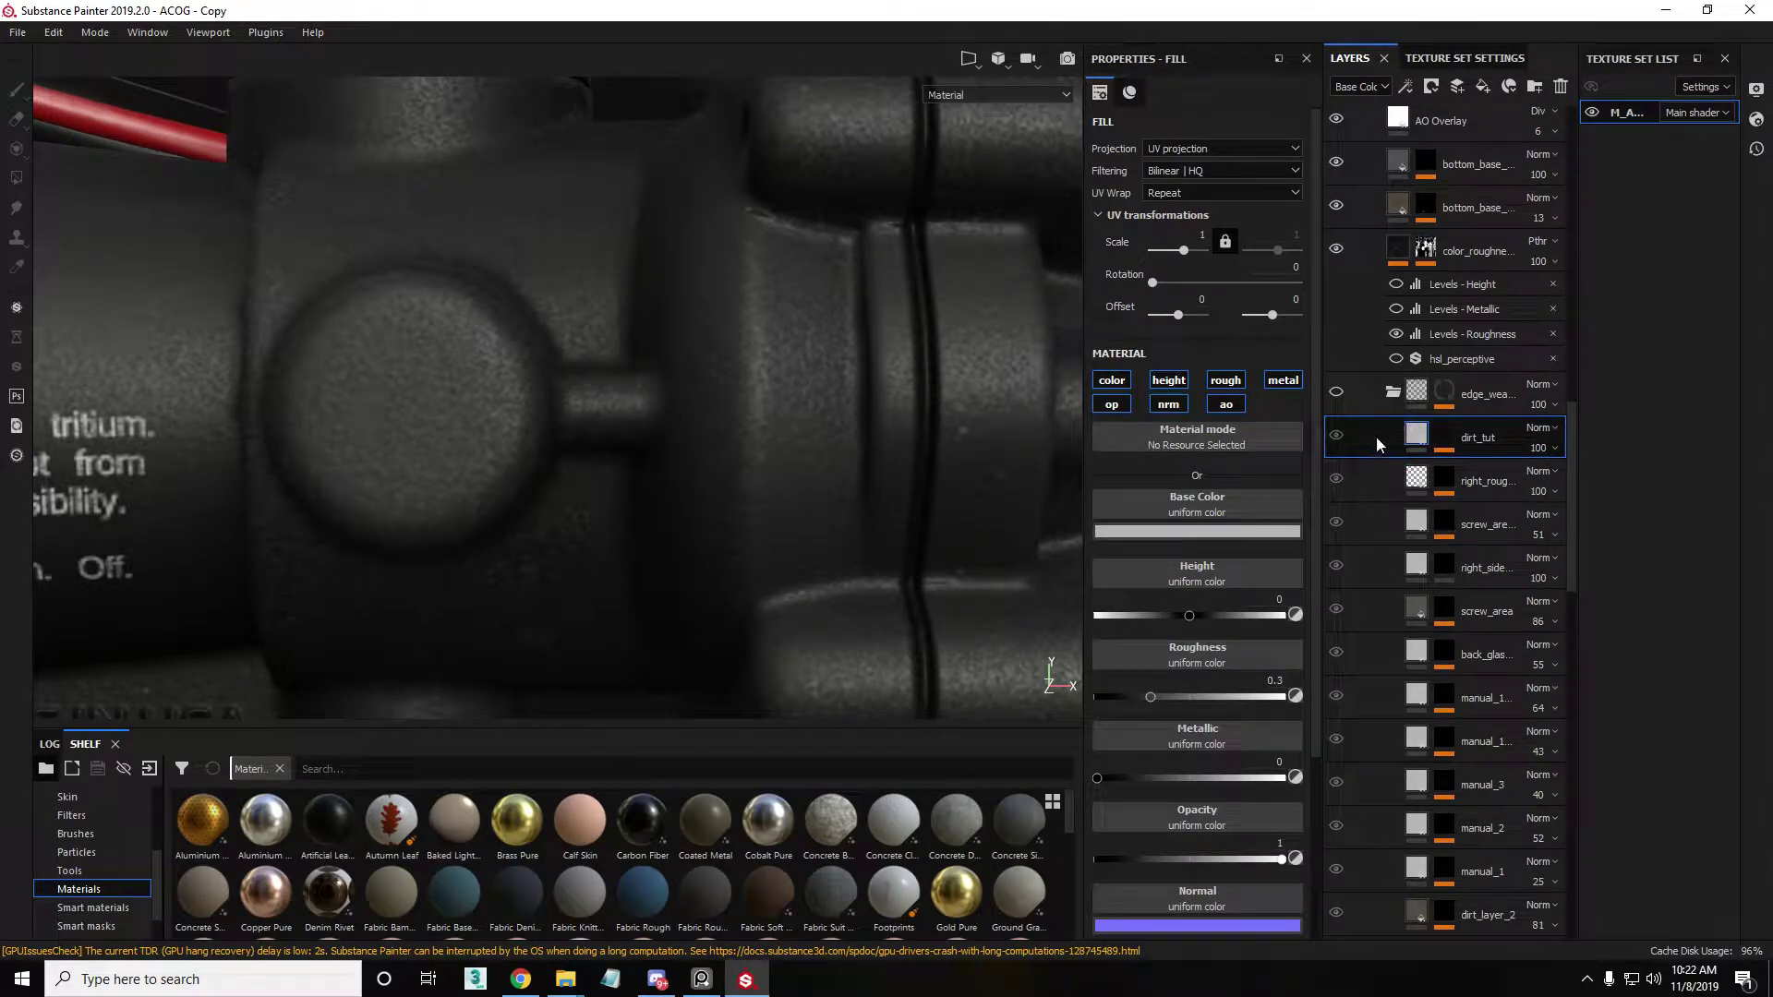
{"action": "left_click_drag", "start_coordinate": [1376, 441], "coordinate": [1390, 366]}
{"action": "middle_click_drag", "start_coordinate": [667, 446], "coordinate": [583, 426]}
{"action": "right_click_drag", "start_coordinate": [749, 409], "coordinate": [841, 557], "text": "alt"}
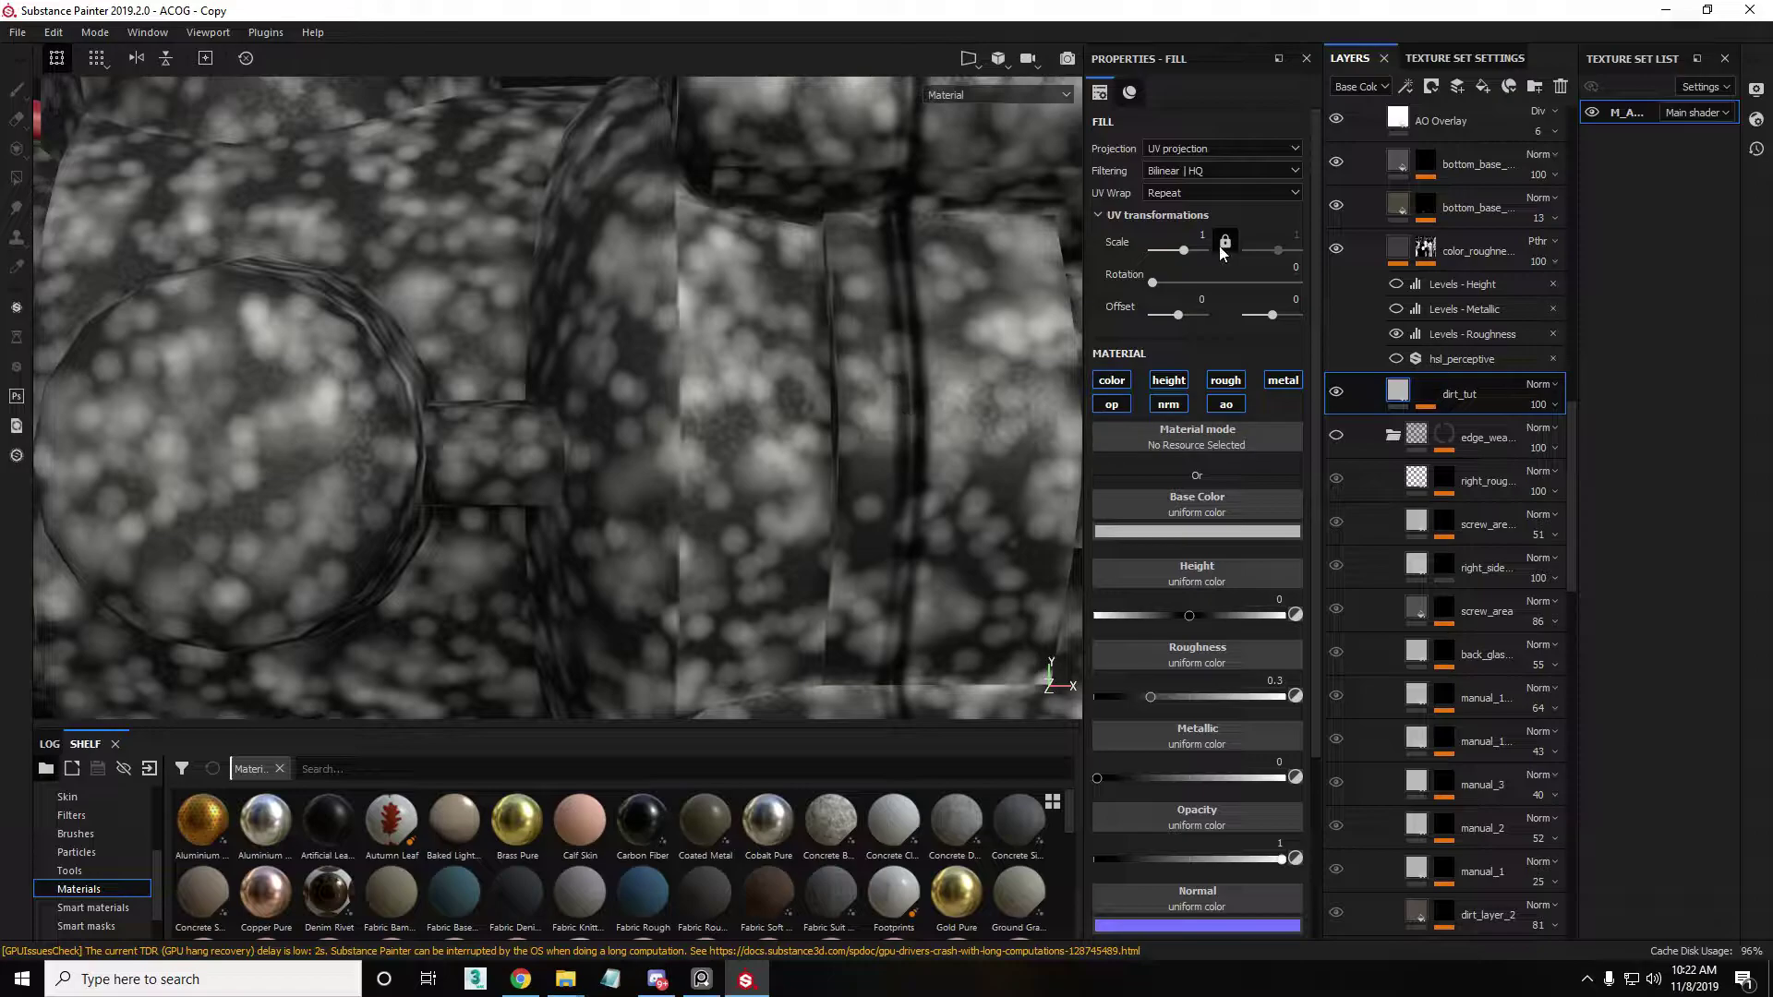
Examine the dirt pattern around the side knob and collar for visible seams under UV projection.
{"action": "middle_click_drag", "start_coordinate": [589, 409], "coordinate": [688, 379]}
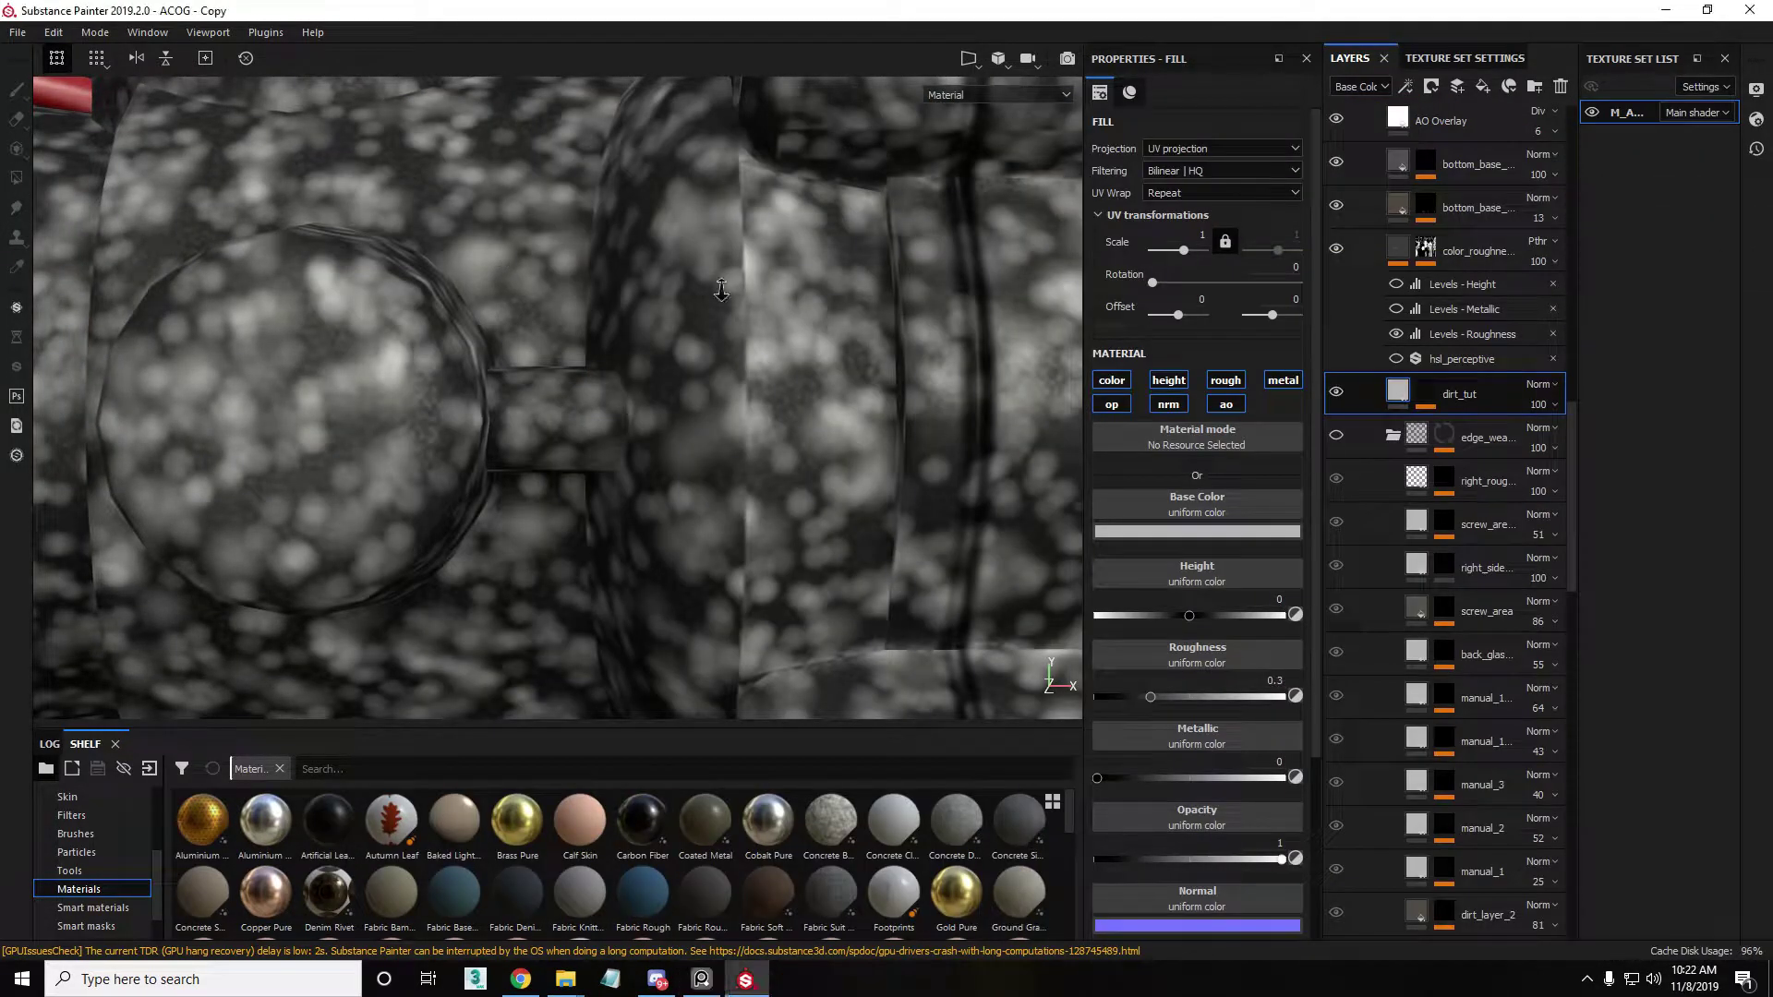
{"action": "right_click_drag", "start_coordinate": [721, 290], "coordinate": [716, 294], "text": "alt"}
{"action": "middle_click_drag", "start_coordinate": [717, 293], "coordinate": [739, 327], "text": "alt"}
{"action": "right_click_drag", "start_coordinate": [739, 327], "coordinate": [868, 397], "text": "alt"}
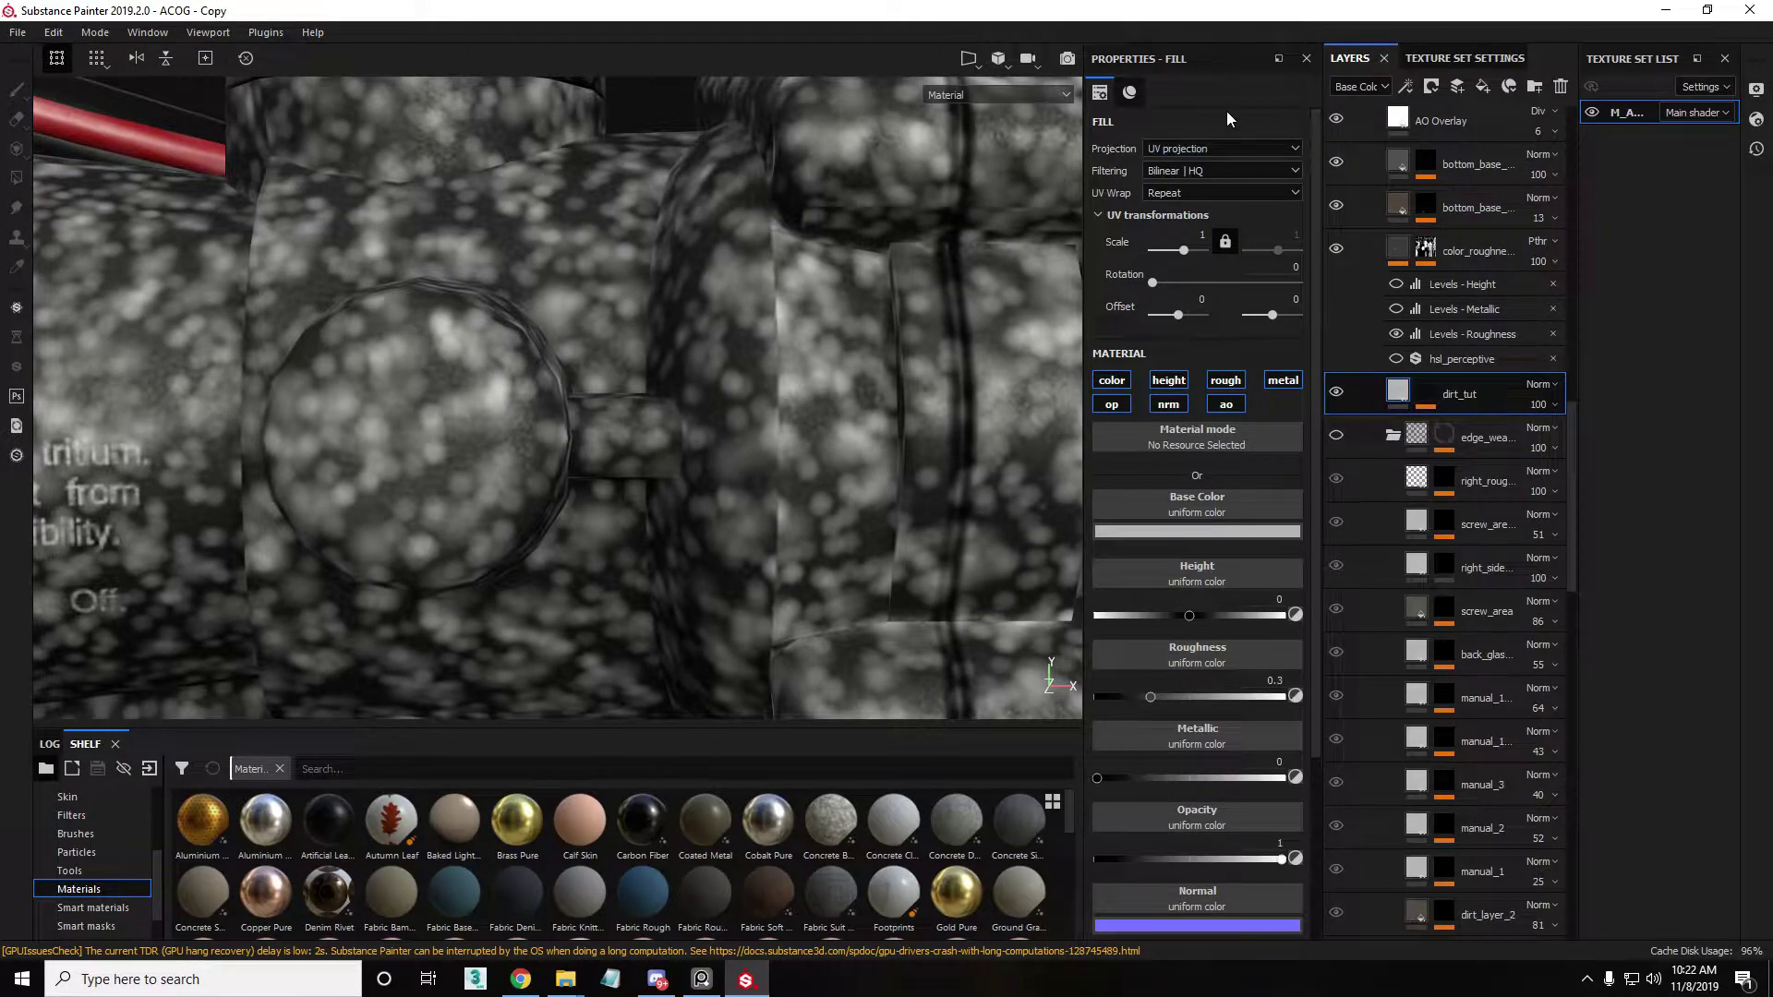
{"action": "left_click", "coordinate": [1219, 149]}
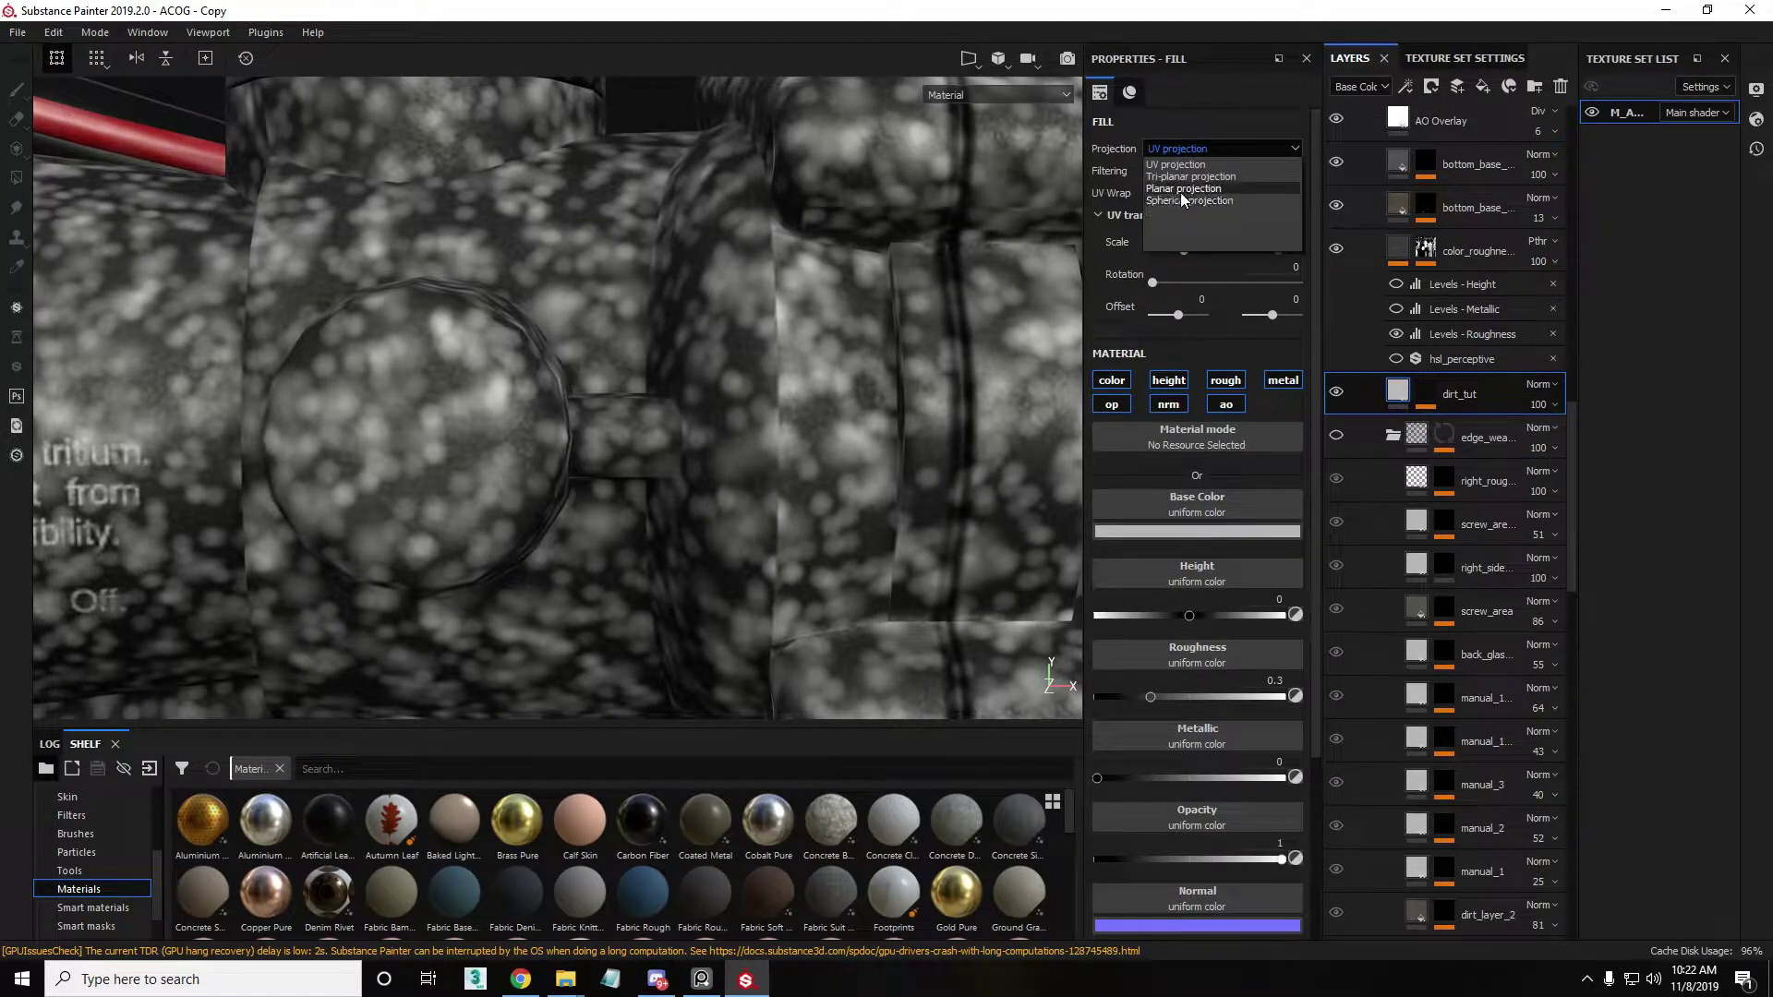
{"action": "right_click_drag", "start_coordinate": [742, 329], "coordinate": [772, 340], "text": "alt"}
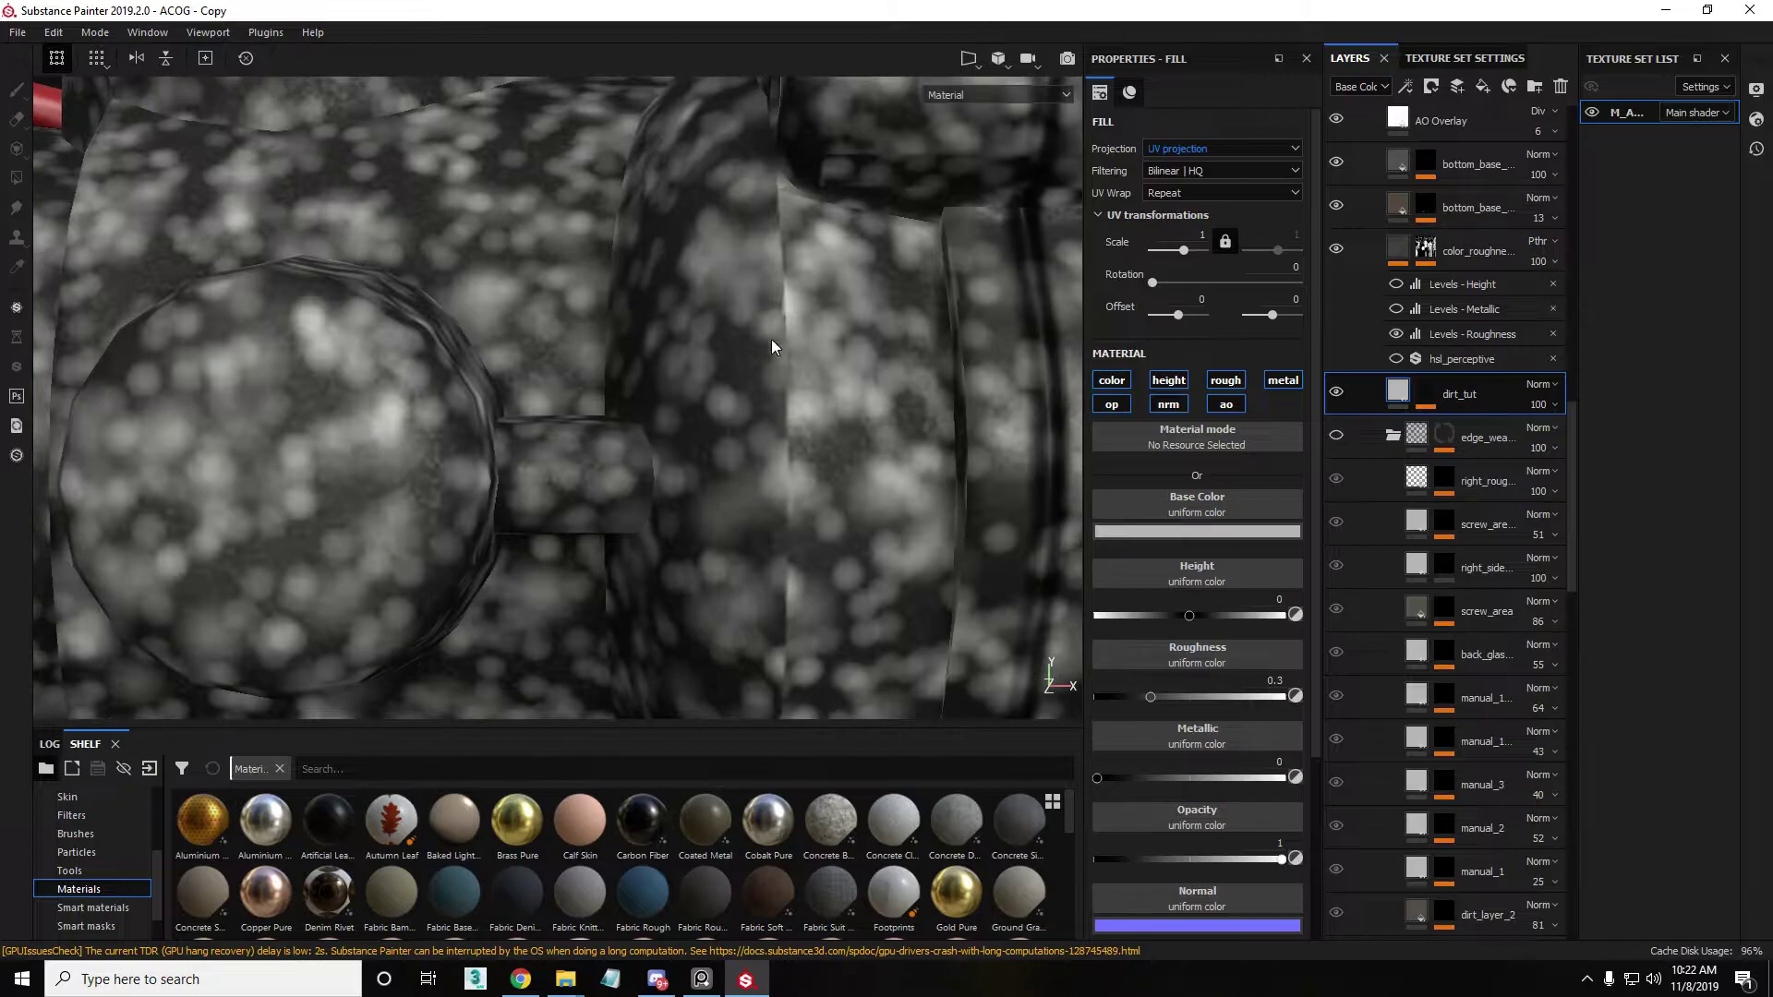
{"action": "left_click_drag", "start_coordinate": [787, 330], "coordinate": [903, 407], "text": "alt"}
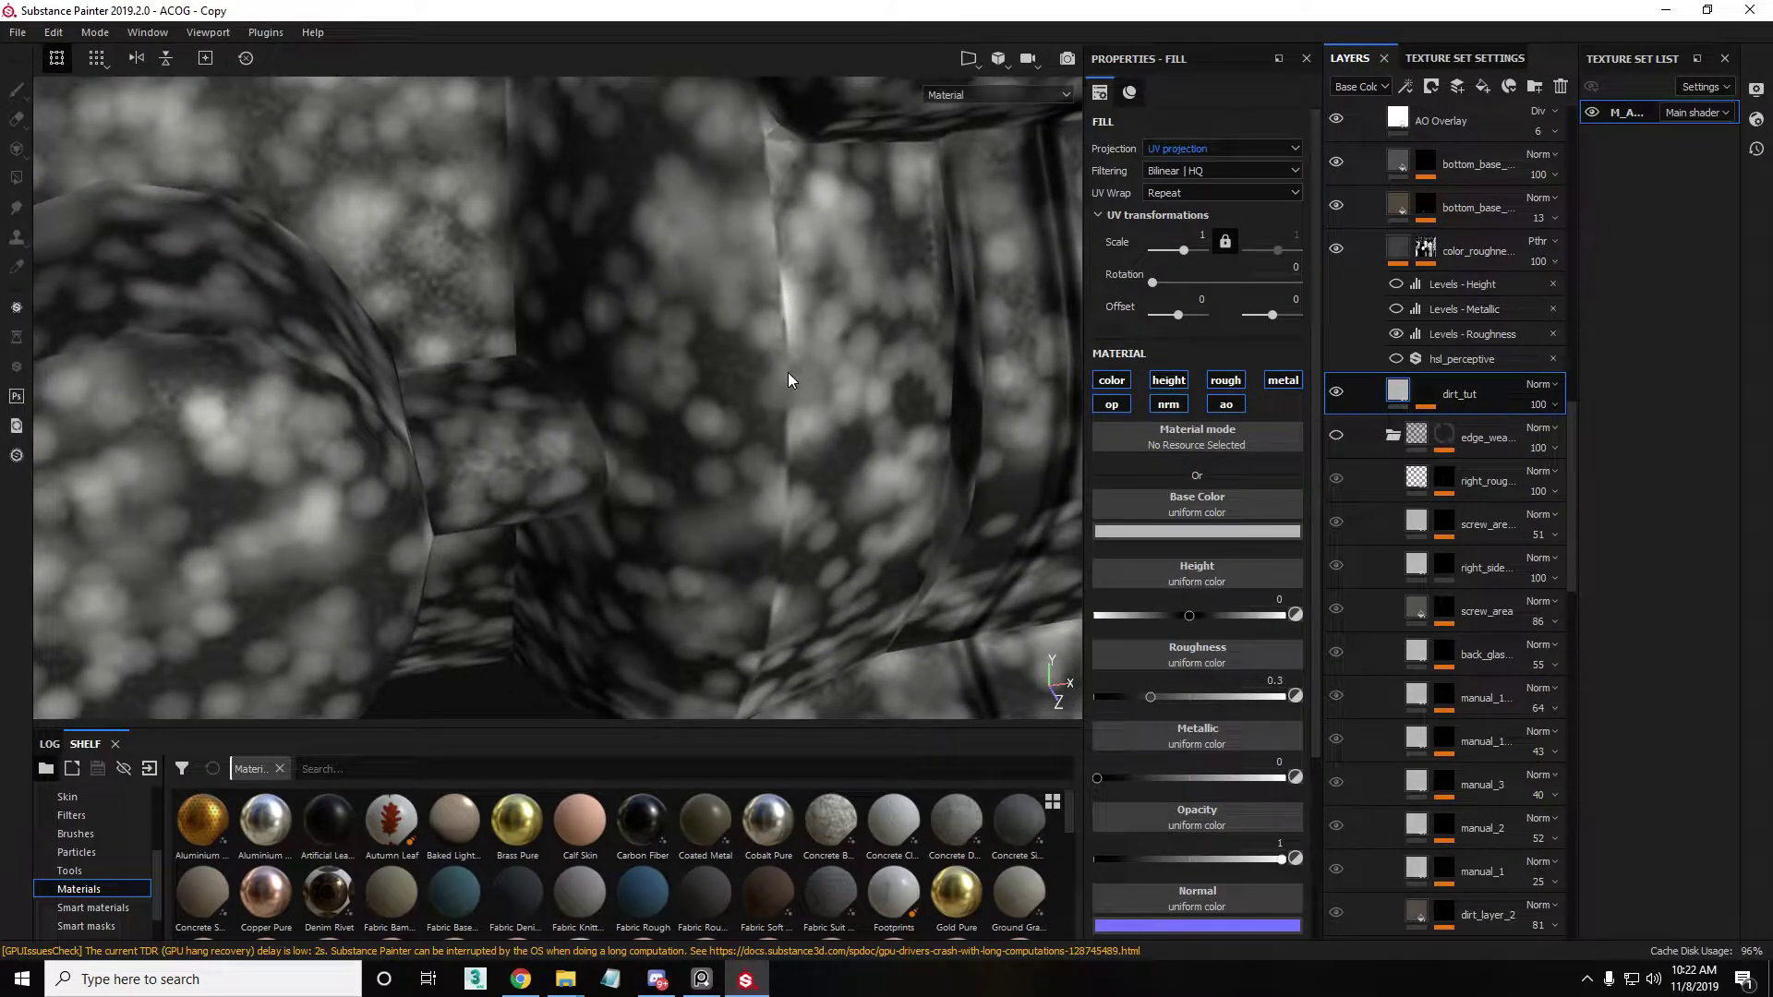
{"action": "left_click_drag", "start_coordinate": [794, 423], "coordinate": [771, 374], "text": "alt"}
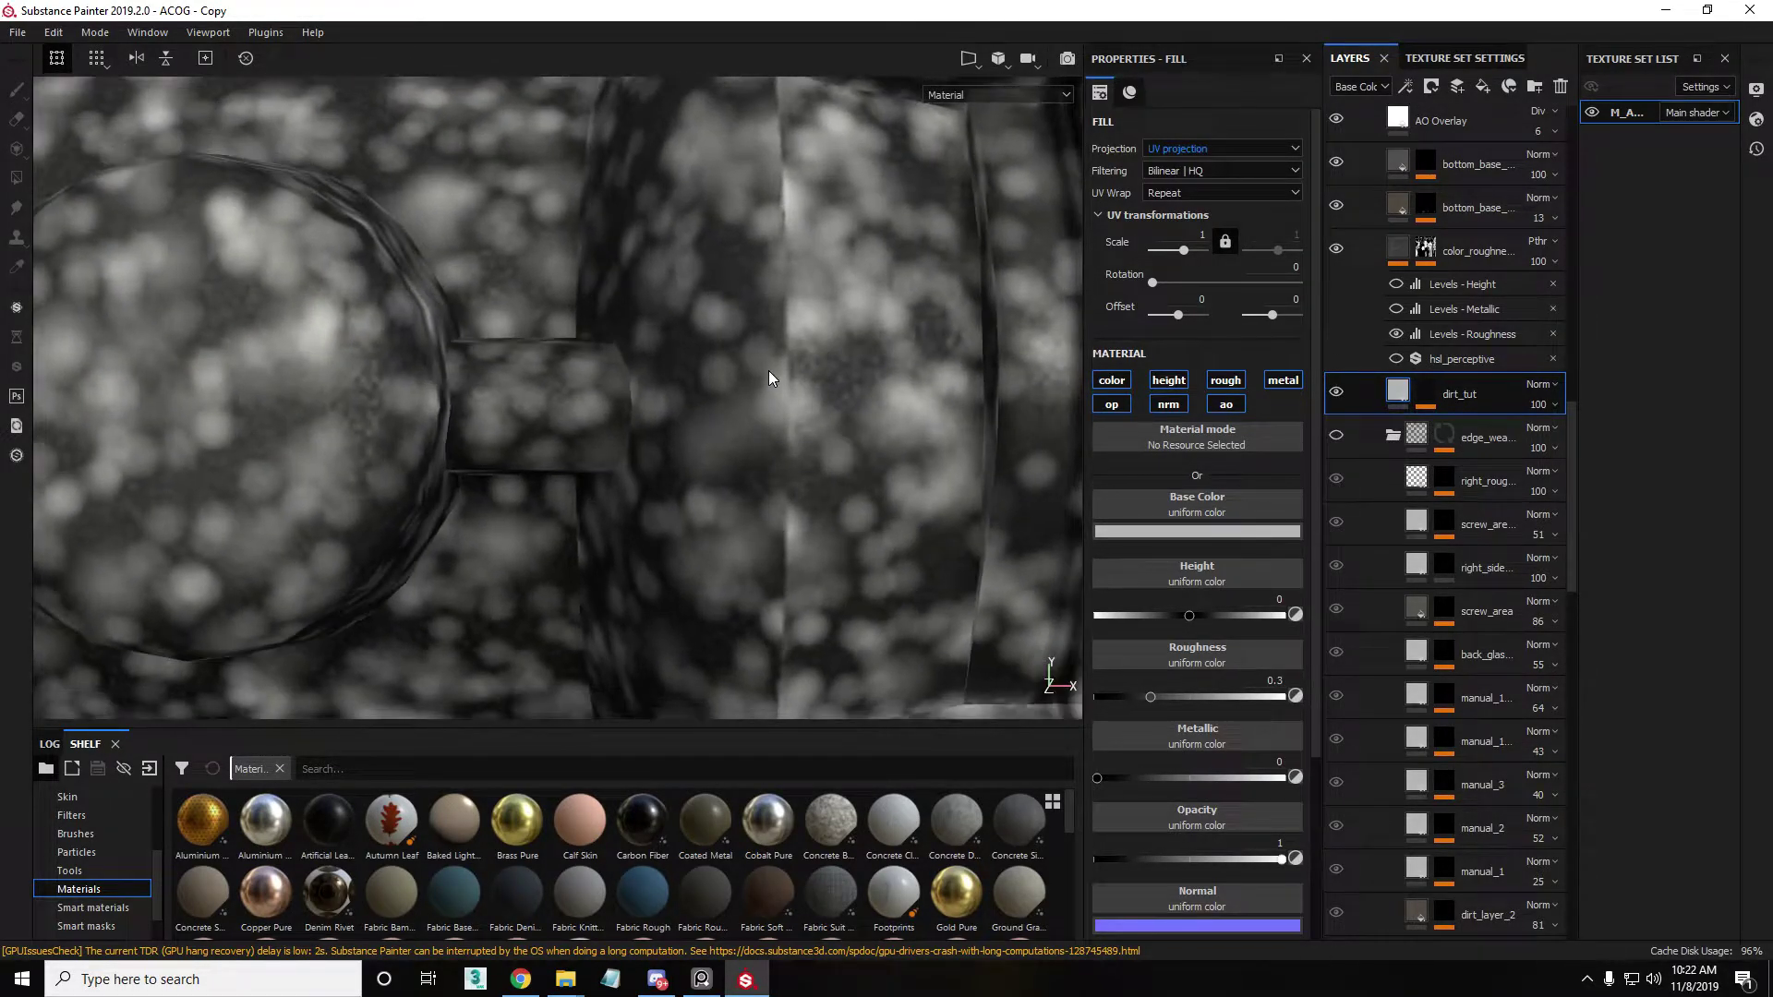
Set the dirt_tut layer's fill projection to Tri-planar projection and inspect the pattern on the scope.
{"action": "left_click", "coordinate": [1150, 149]}
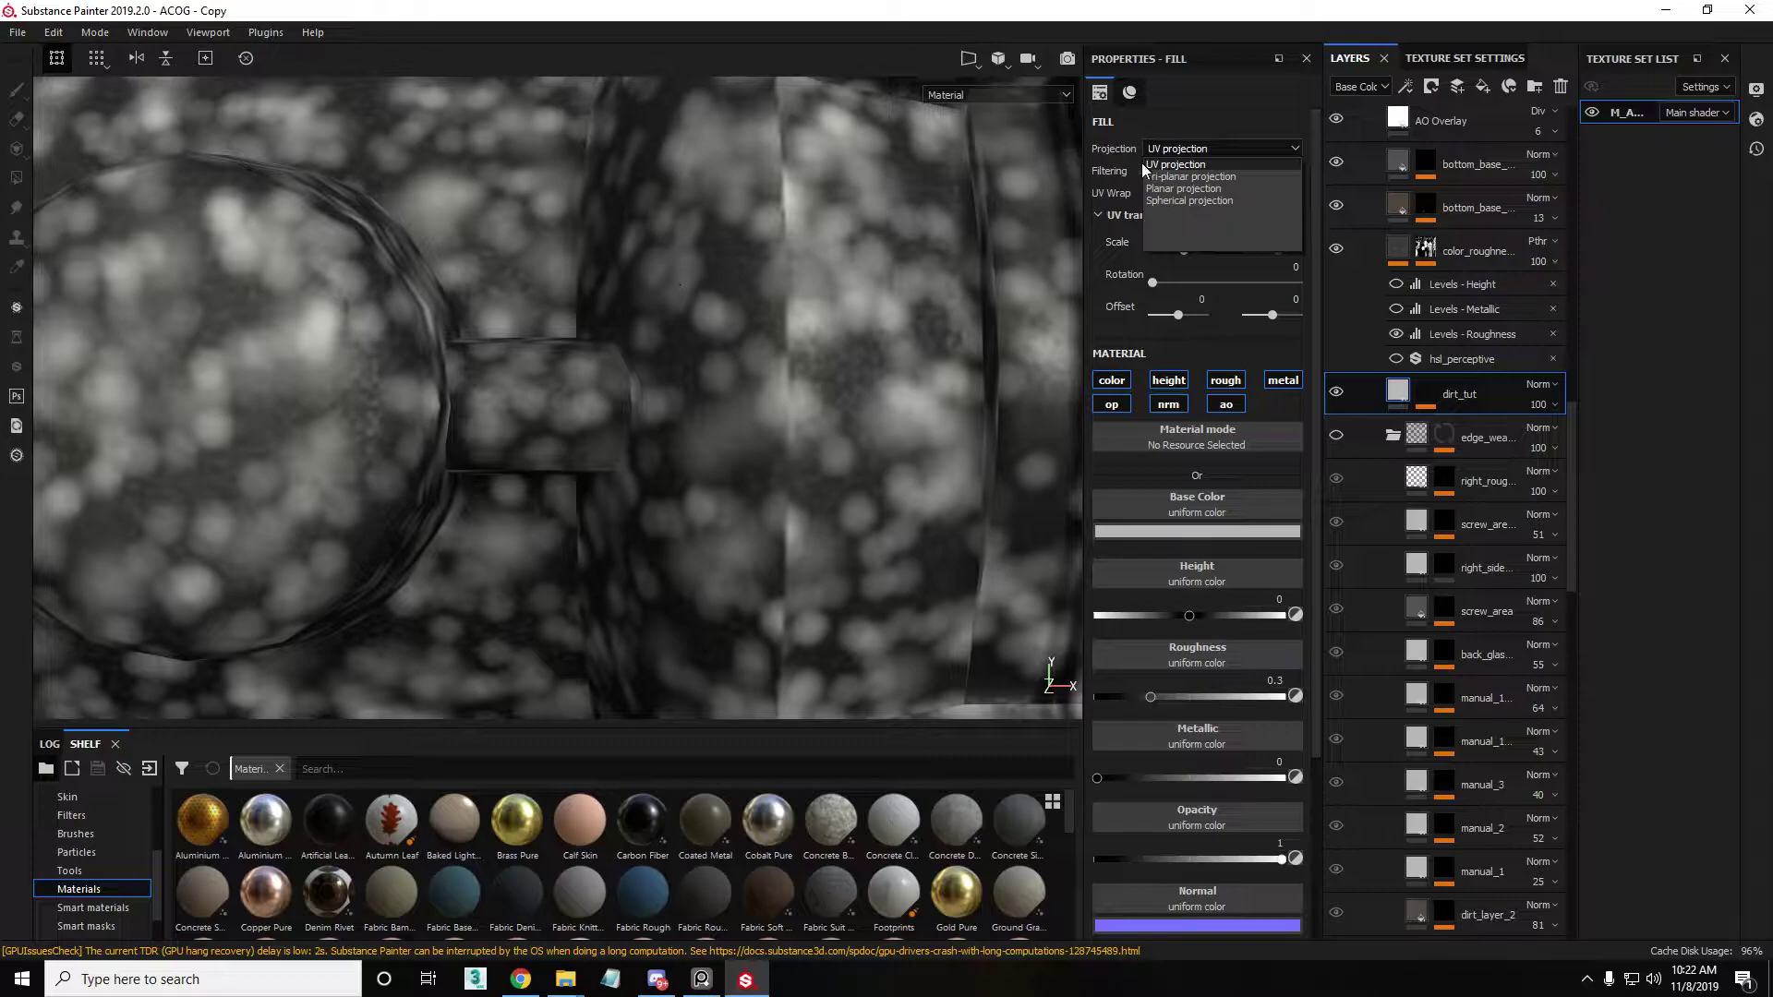
{"action": "left_click", "coordinate": [1171, 179]}
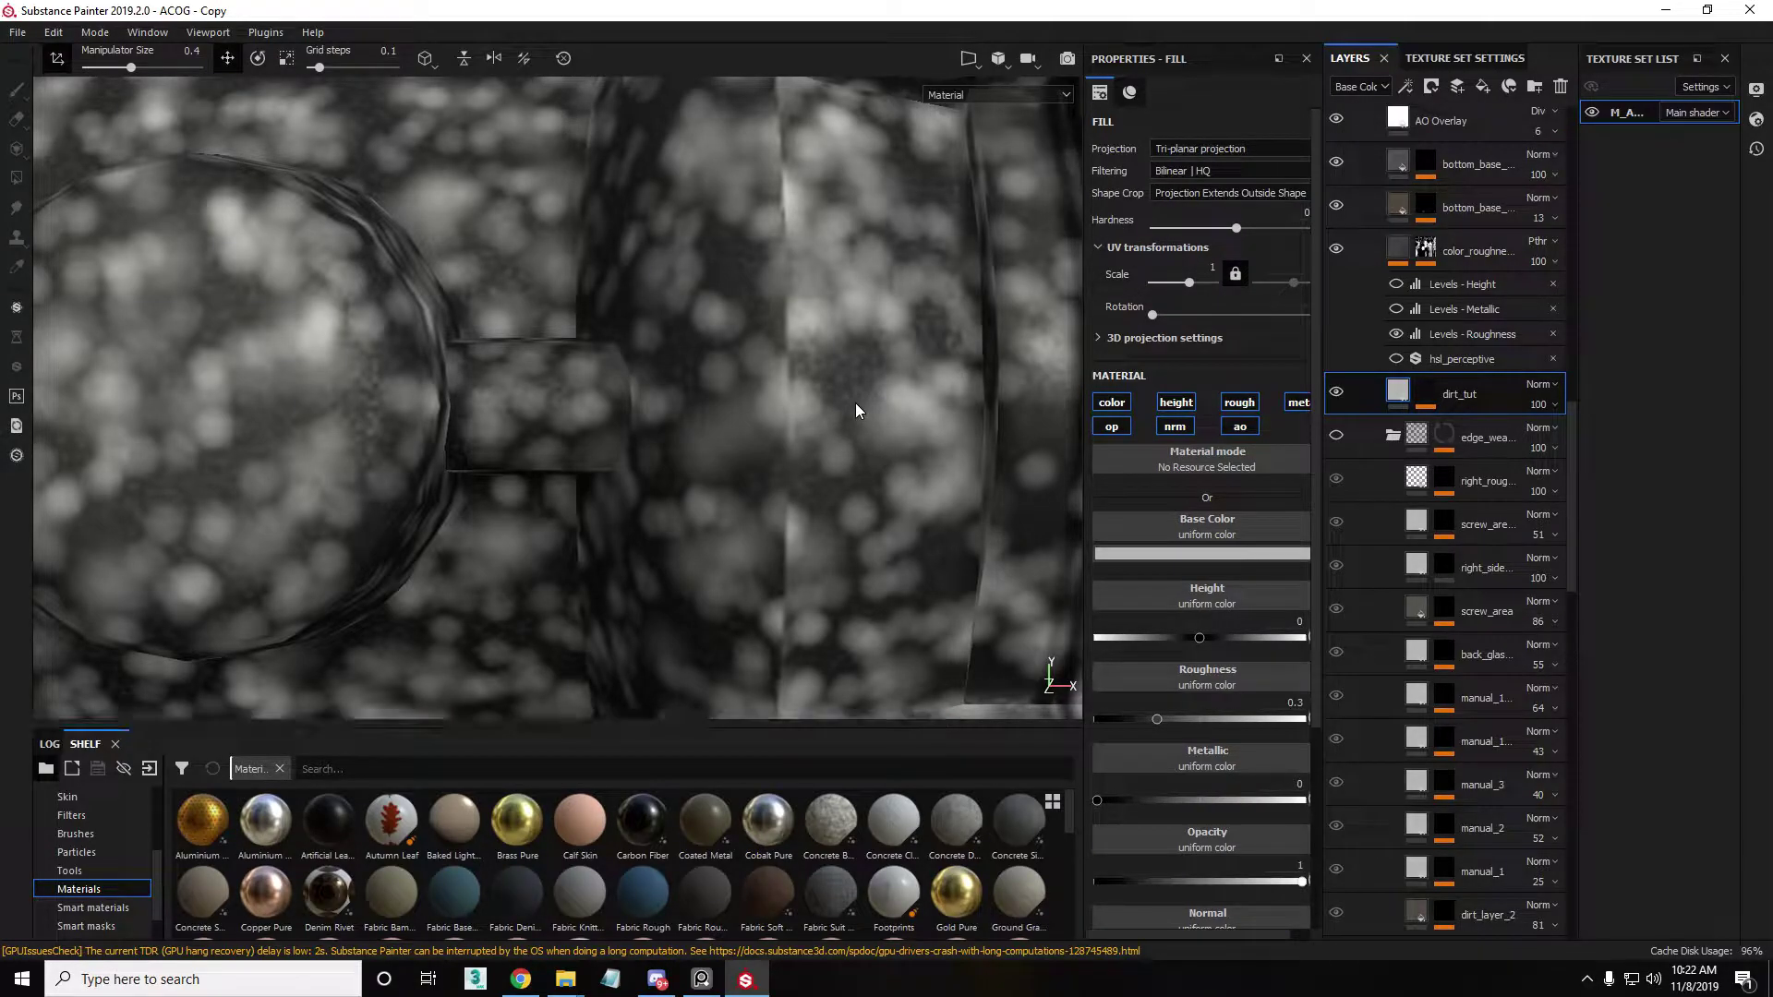
{"action": "left_click_drag", "start_coordinate": [855, 385], "coordinate": [891, 231], "text": "alt"}
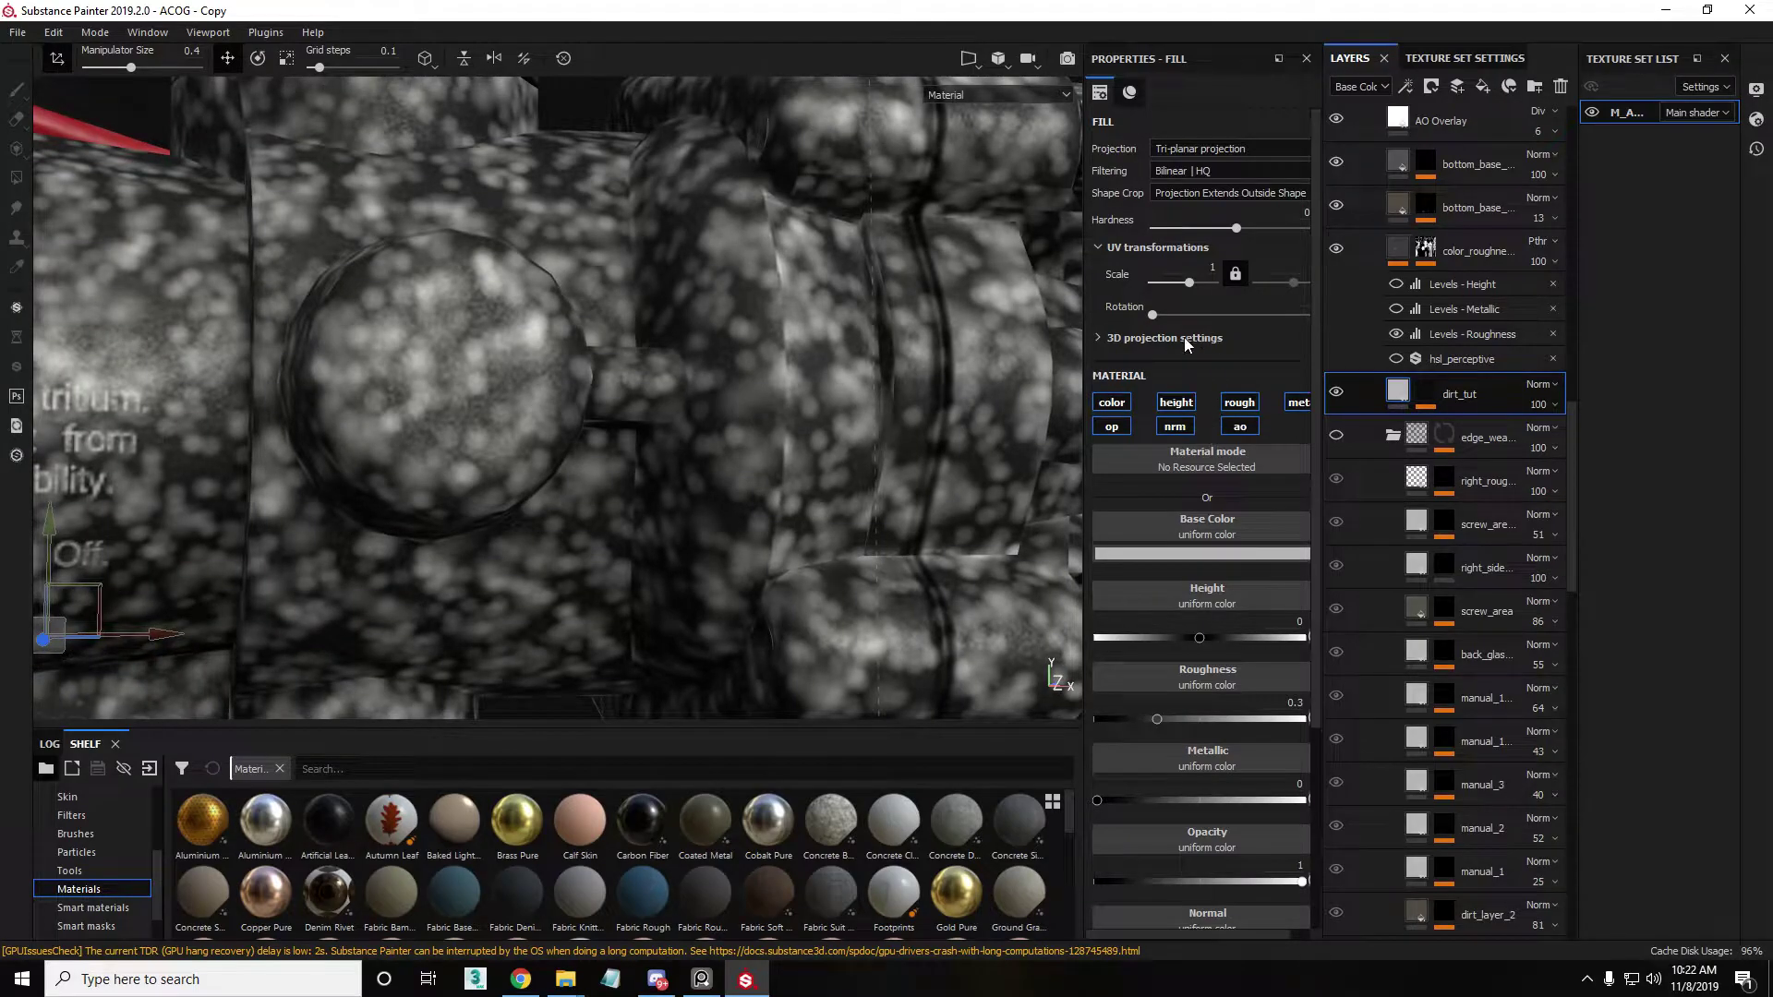
Expand the 3D projection settings of the dirt_tut fill and review its offset, rotation and scale options.
{"action": "left_click", "coordinate": [1151, 340]}
{"action": "scroll", "coordinate": [1199, 535], "scroll_direction": "down", "scroll_amount": 3}
{"action": "scroll", "coordinate": [1190, 635], "scroll_direction": "up", "scroll_amount": 3}
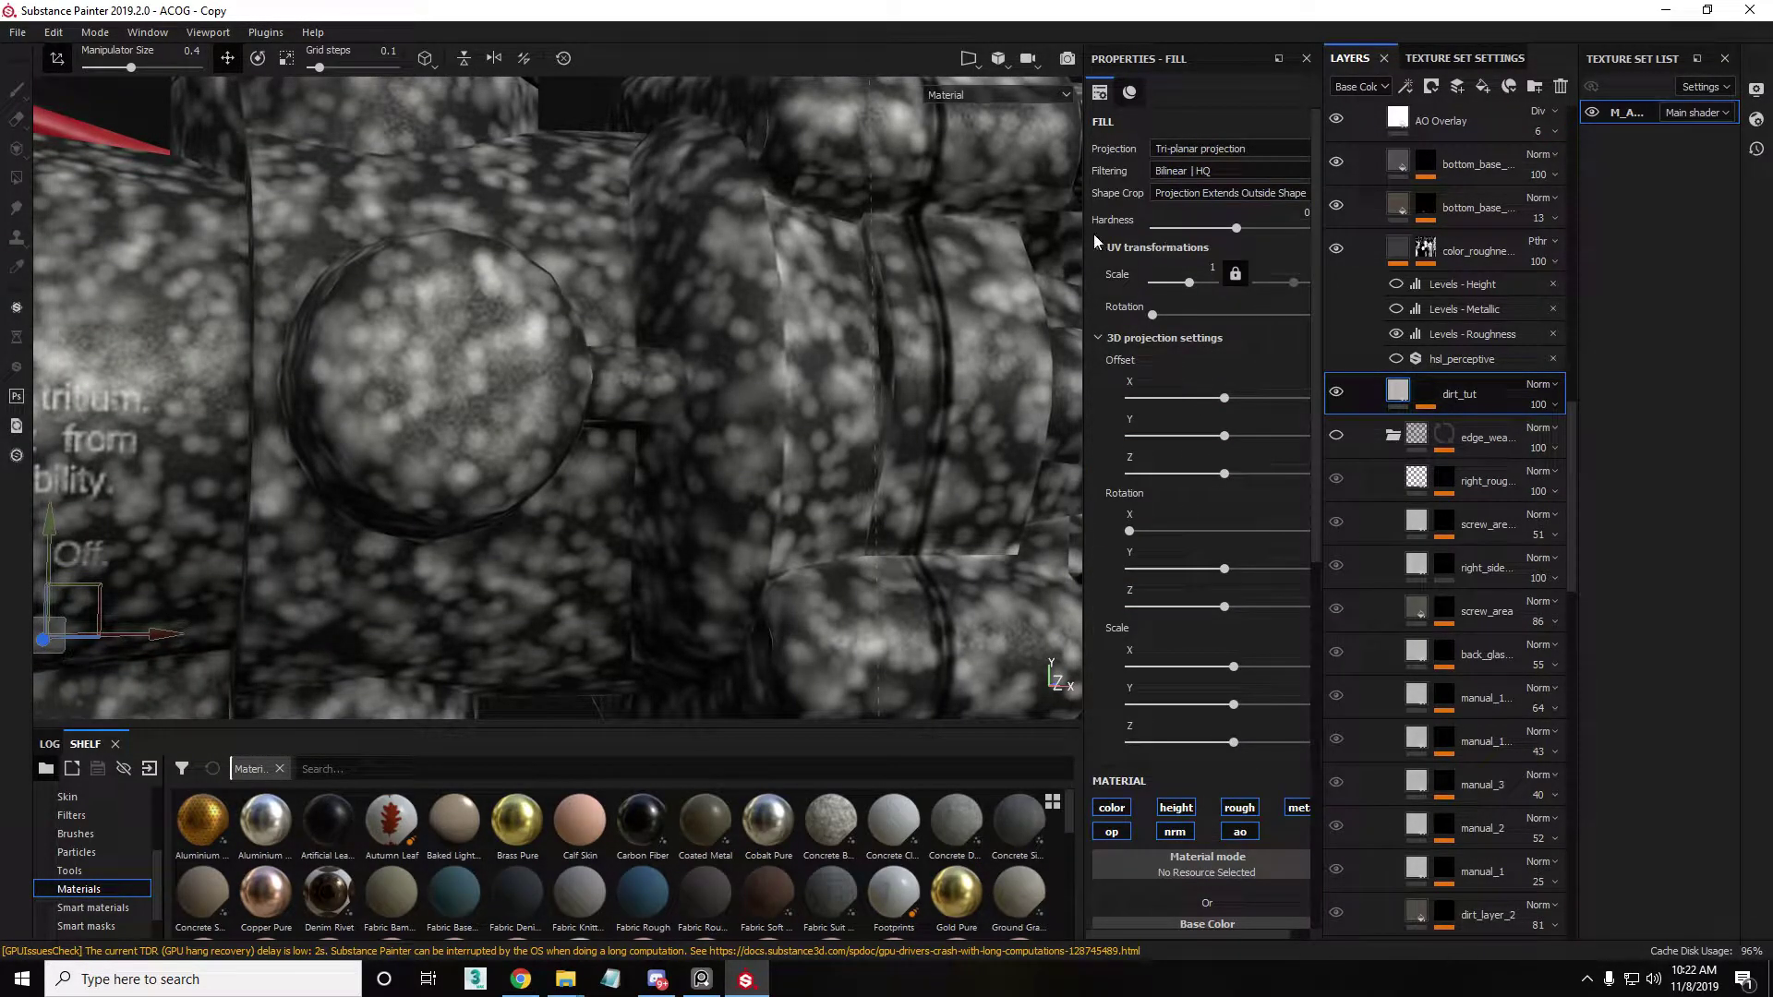
{"action": "left_click_drag", "start_coordinate": [1135, 225], "coordinate": [1034, 231]}
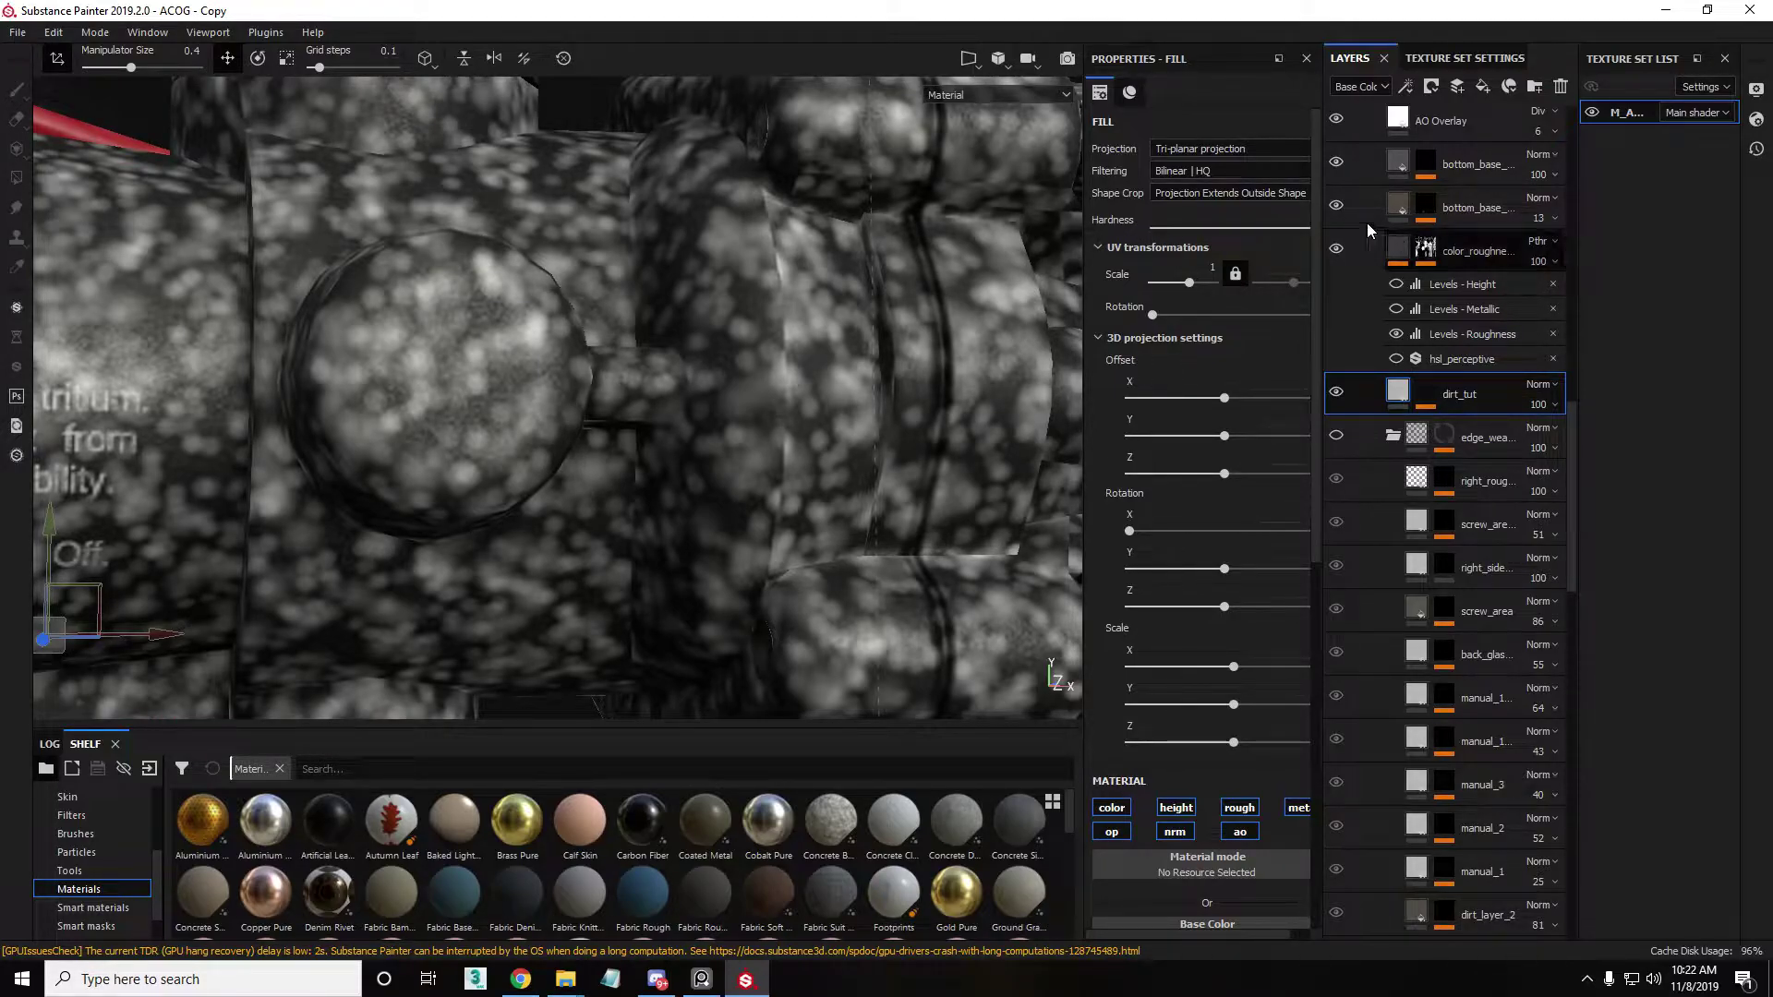
Set the dirt_tut fill's shape crop to Projection Cropped to Shape.
{"action": "left_click", "coordinate": [1228, 194]}
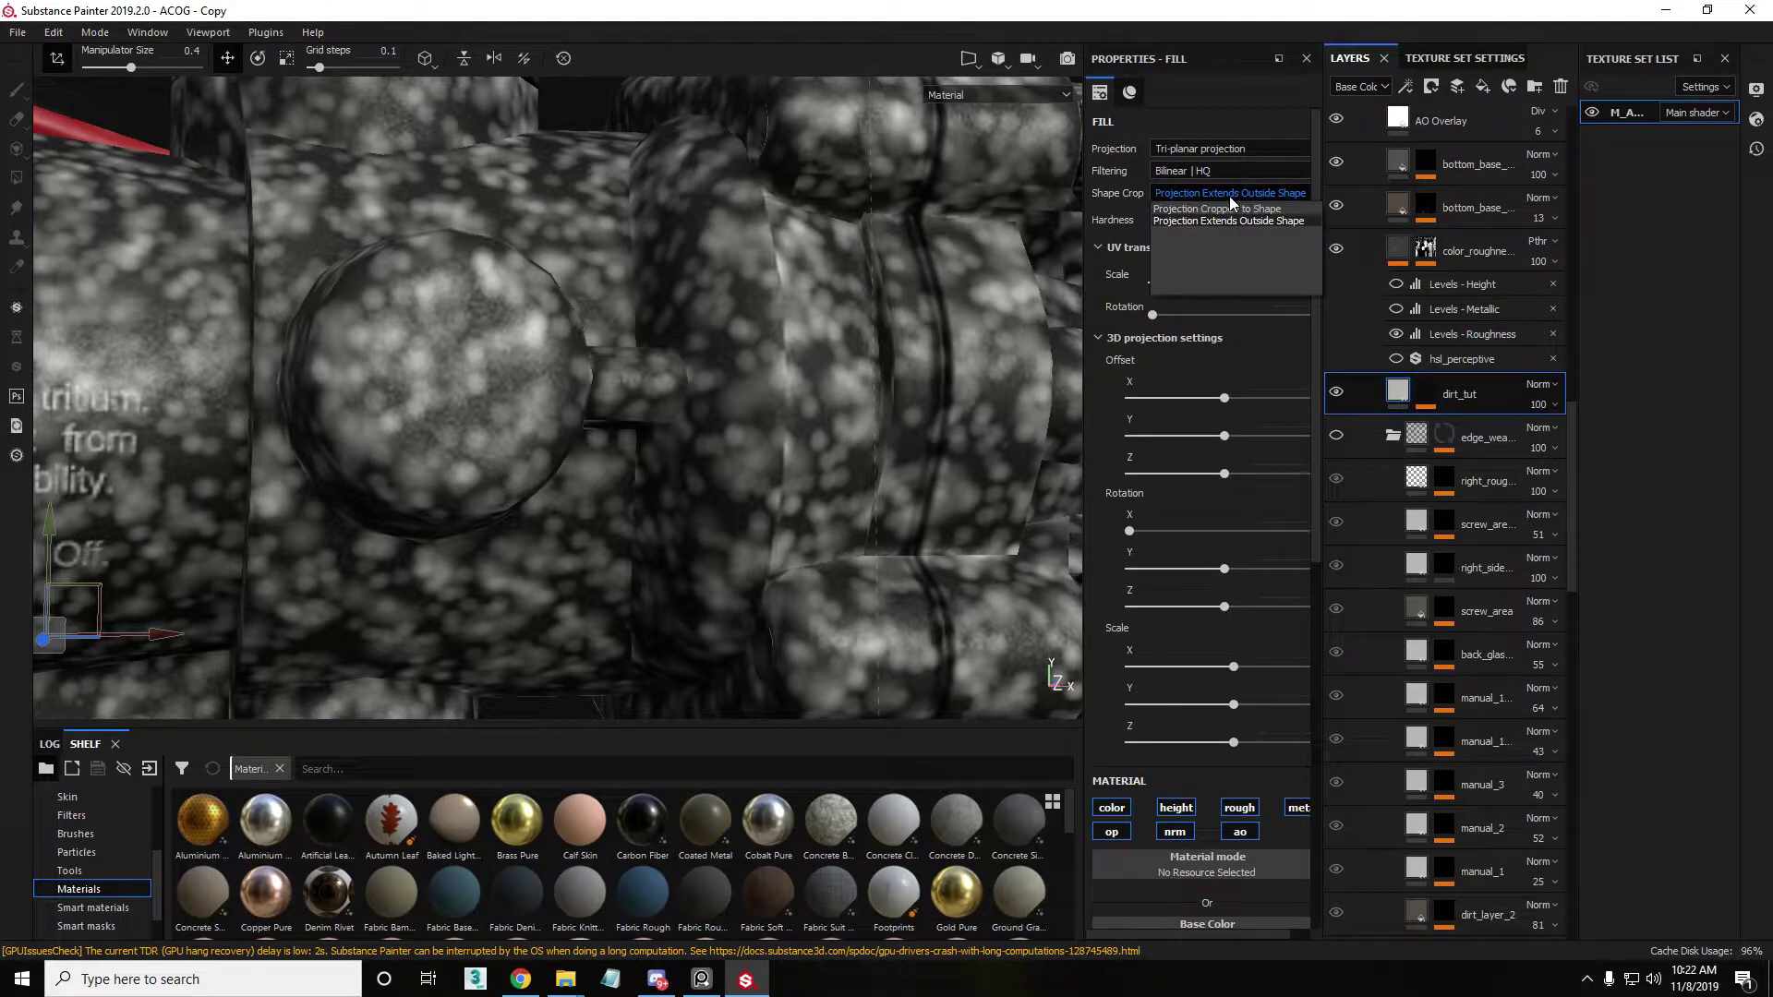
{"action": "left_click", "coordinate": [1211, 210]}
{"action": "left_click", "coordinate": [1232, 195]}
{"action": "left_click", "coordinate": [1218, 212]}
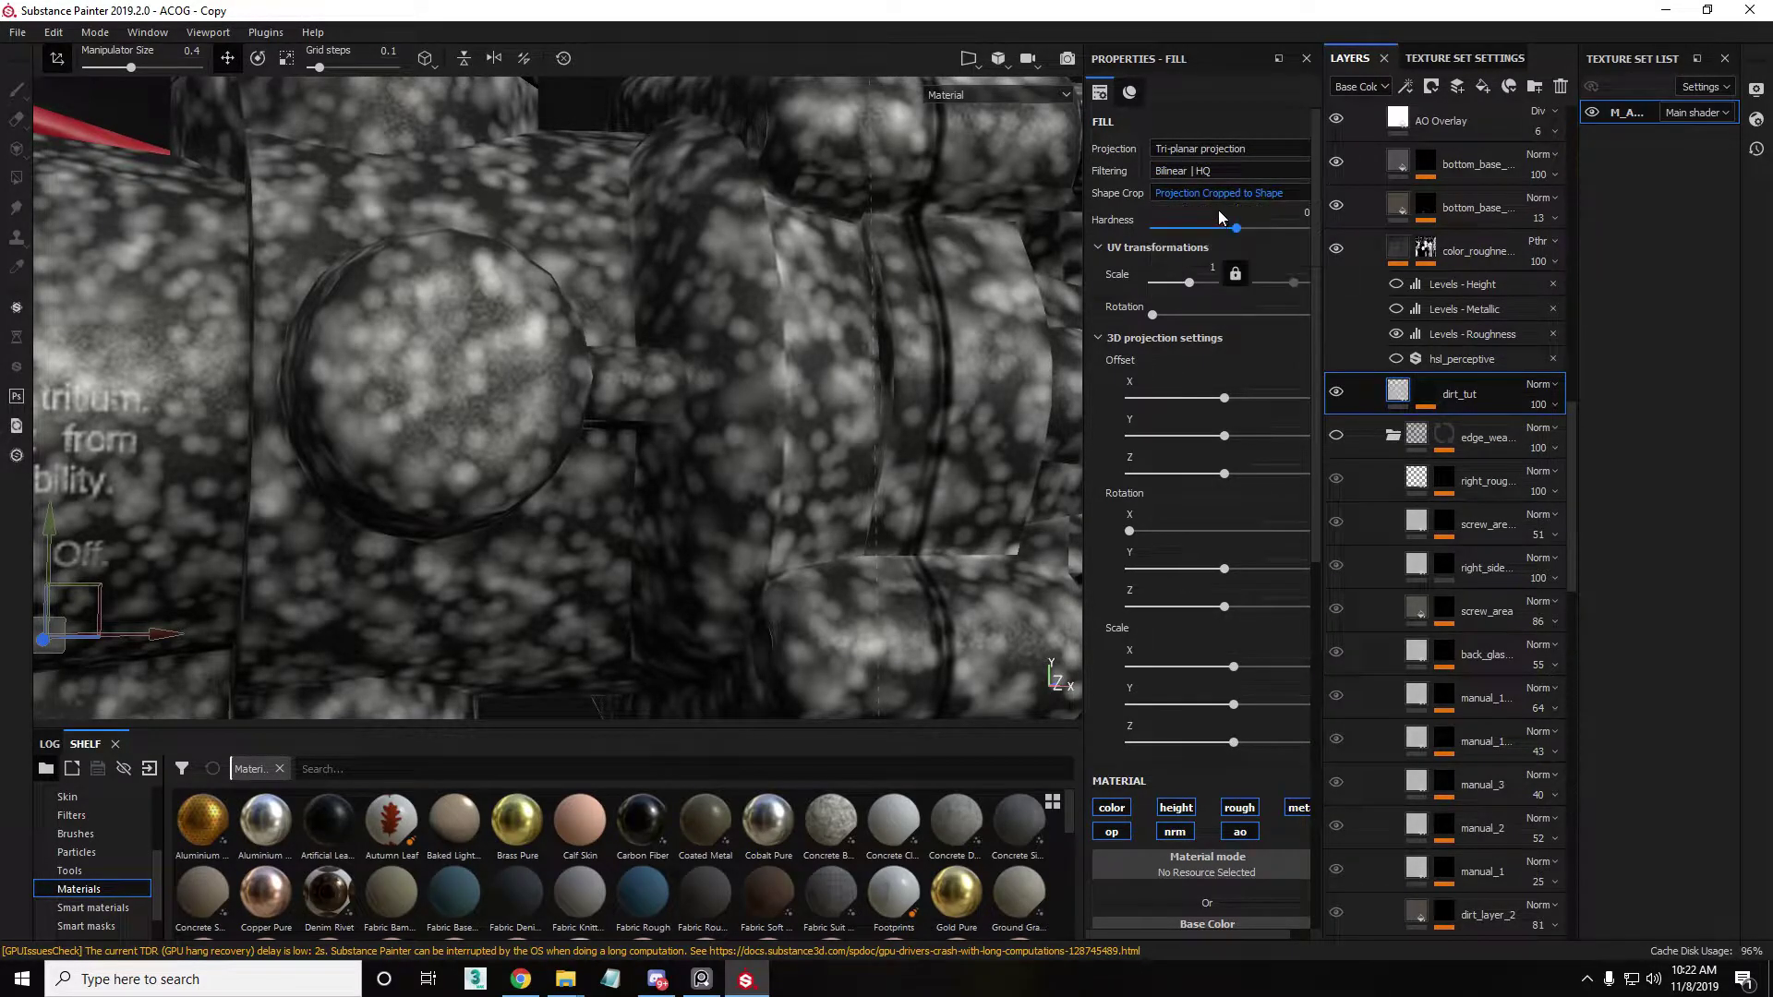
{"action": "left_click", "coordinate": [1217, 194]}
{"action": "left_click", "coordinate": [1218, 223]}
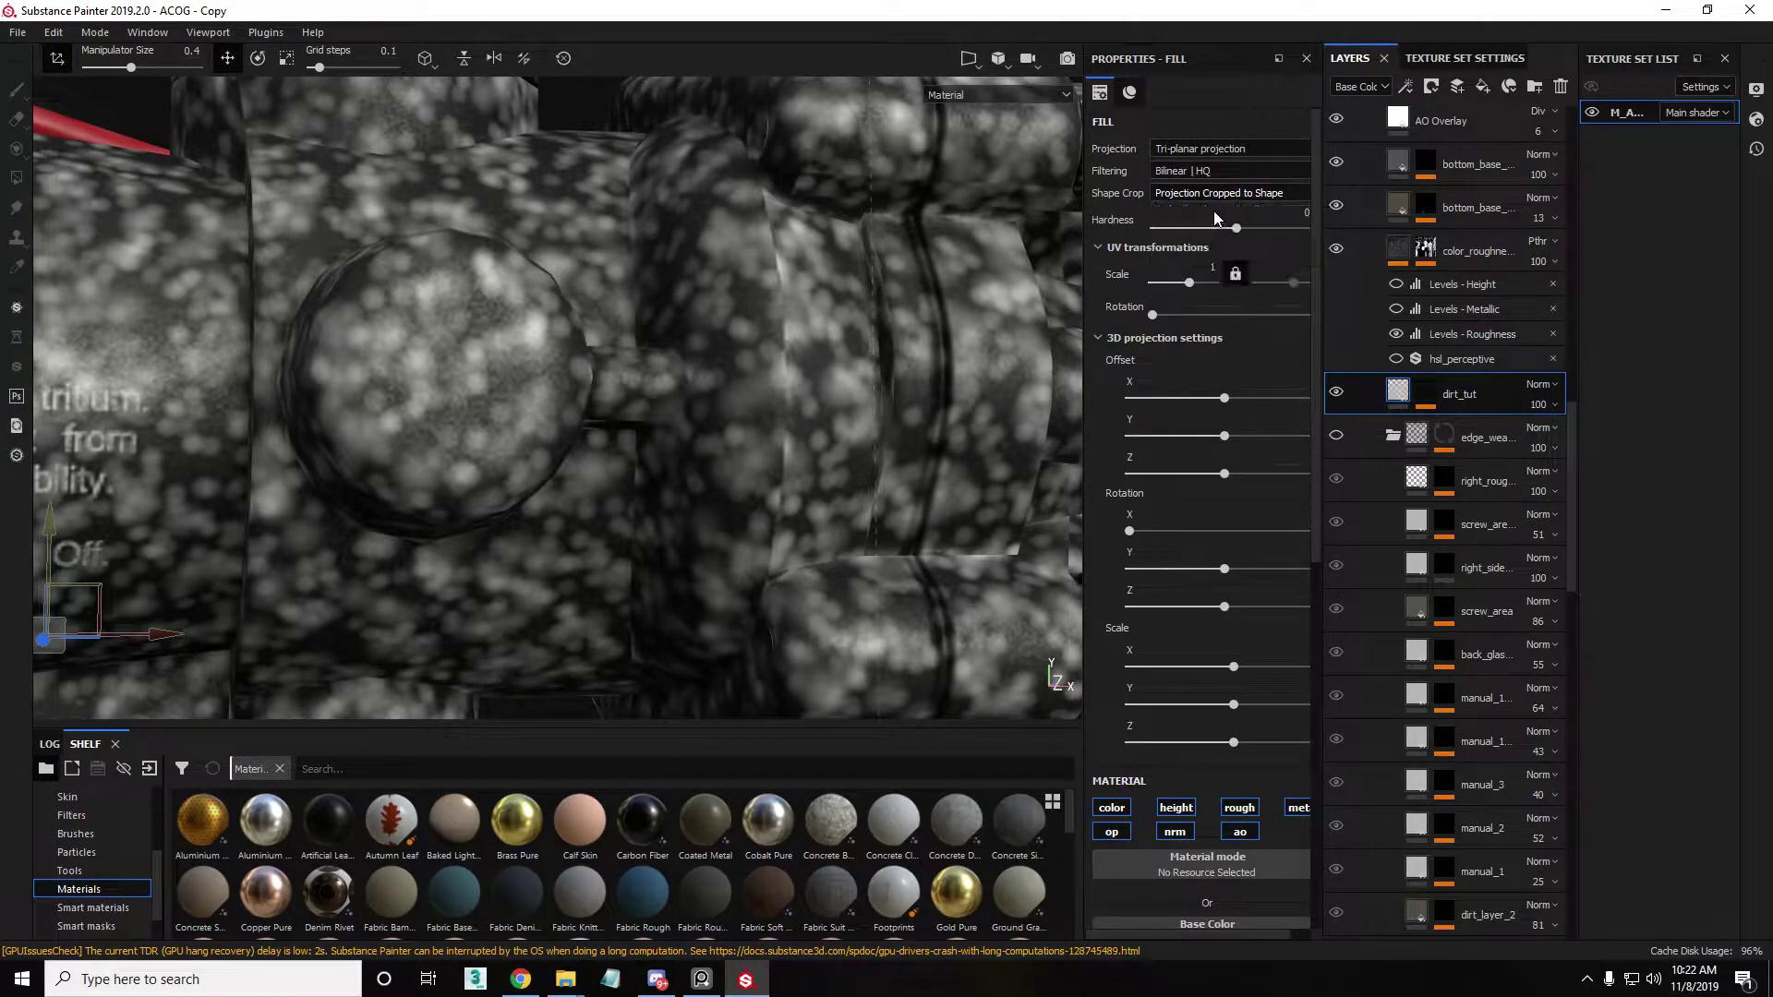
{"action": "left_click", "coordinate": [1198, 153]}
{"action": "left_click", "coordinate": [1195, 165]}
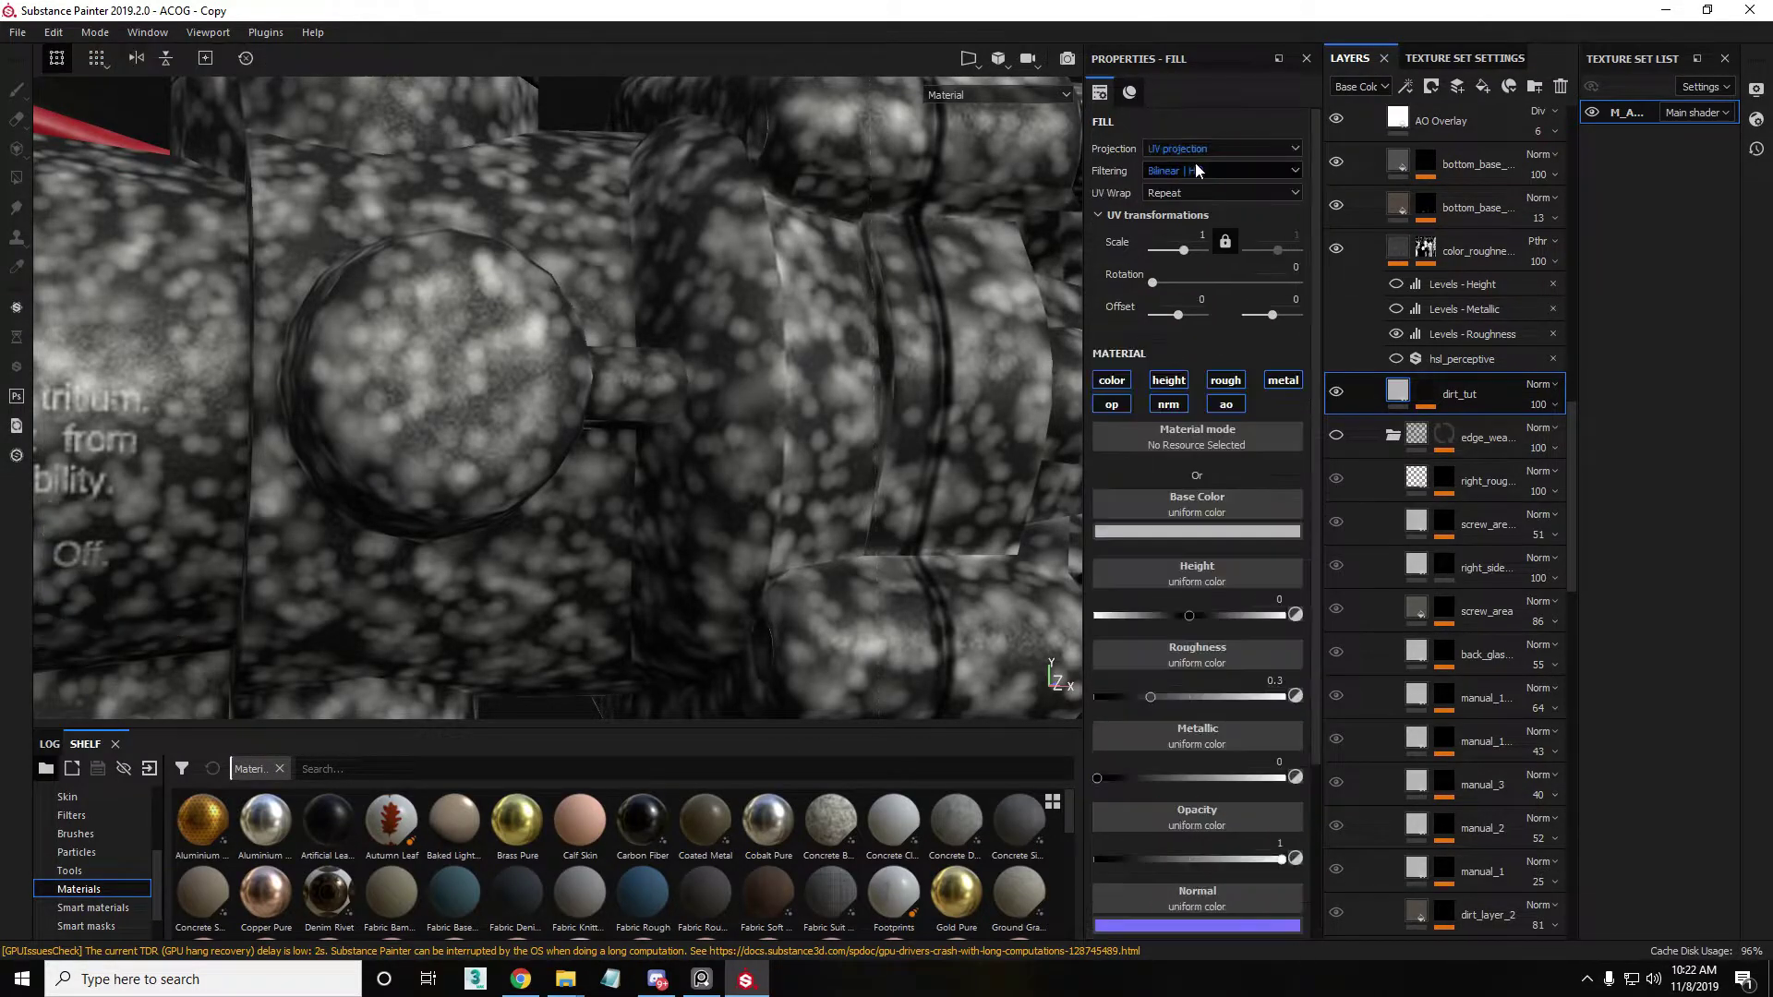
{"action": "left_click", "coordinate": [1203, 157]}
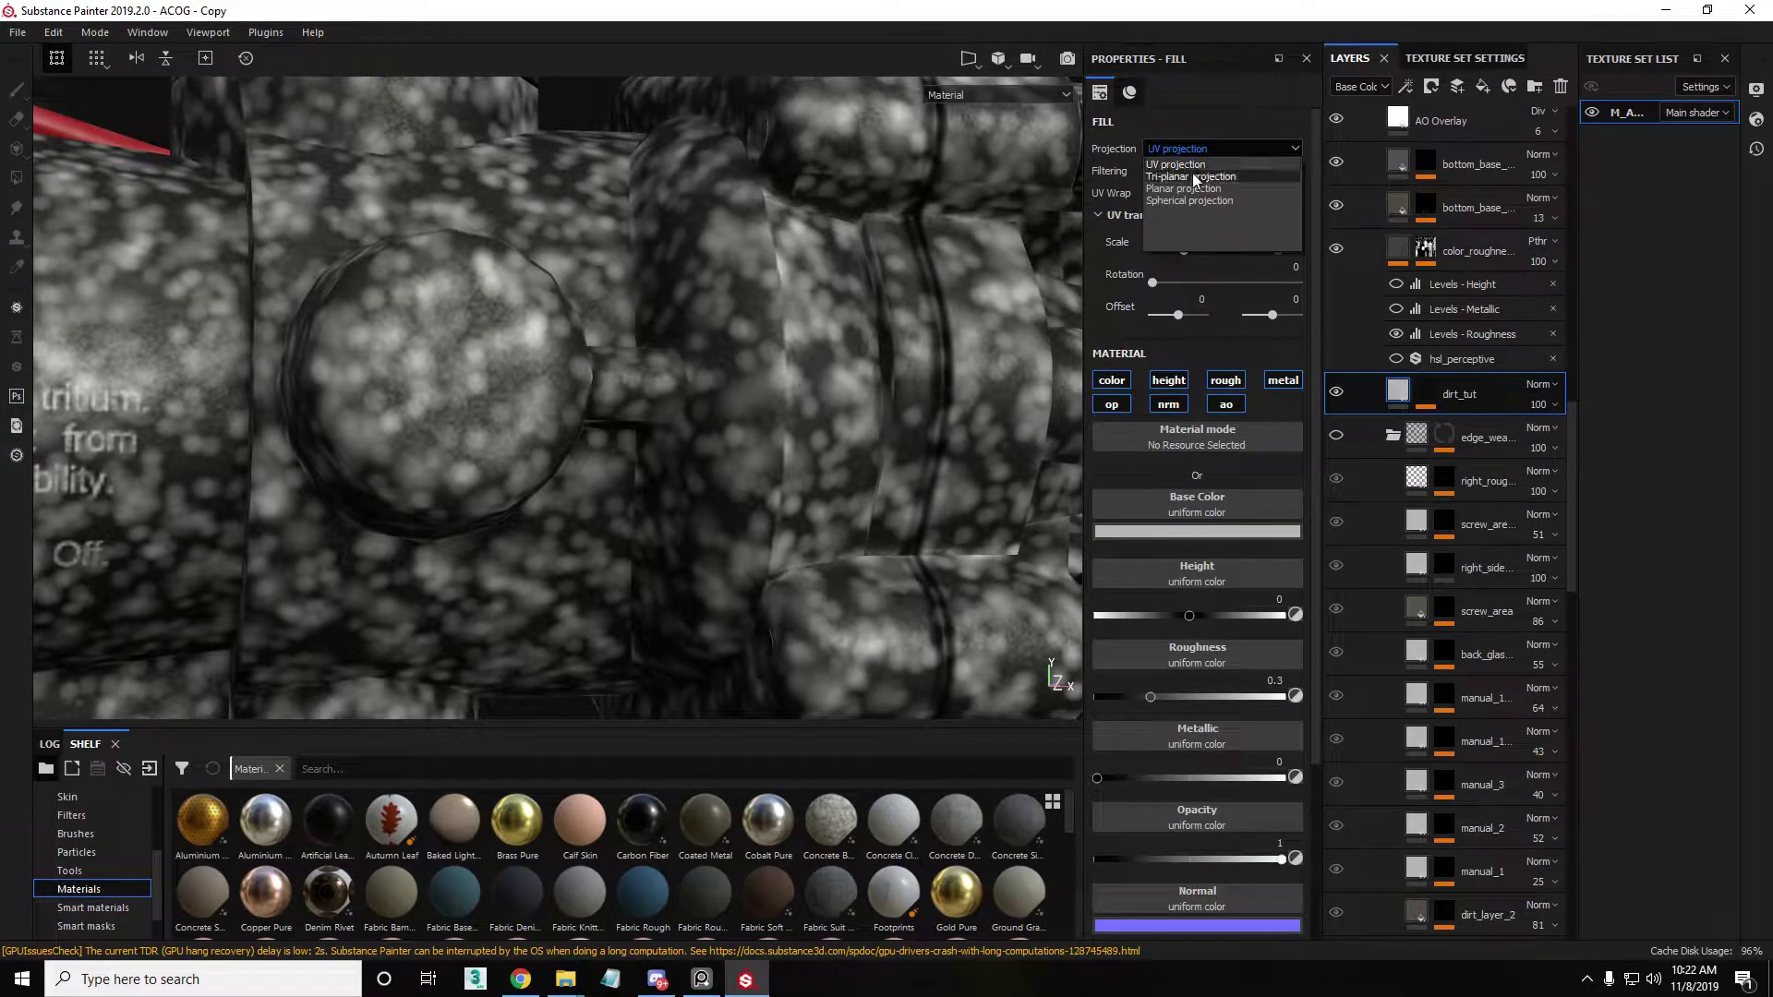
{"action": "left_click", "coordinate": [1193, 174]}
{"action": "left_click", "coordinate": [1433, 403], "text": "alt"}
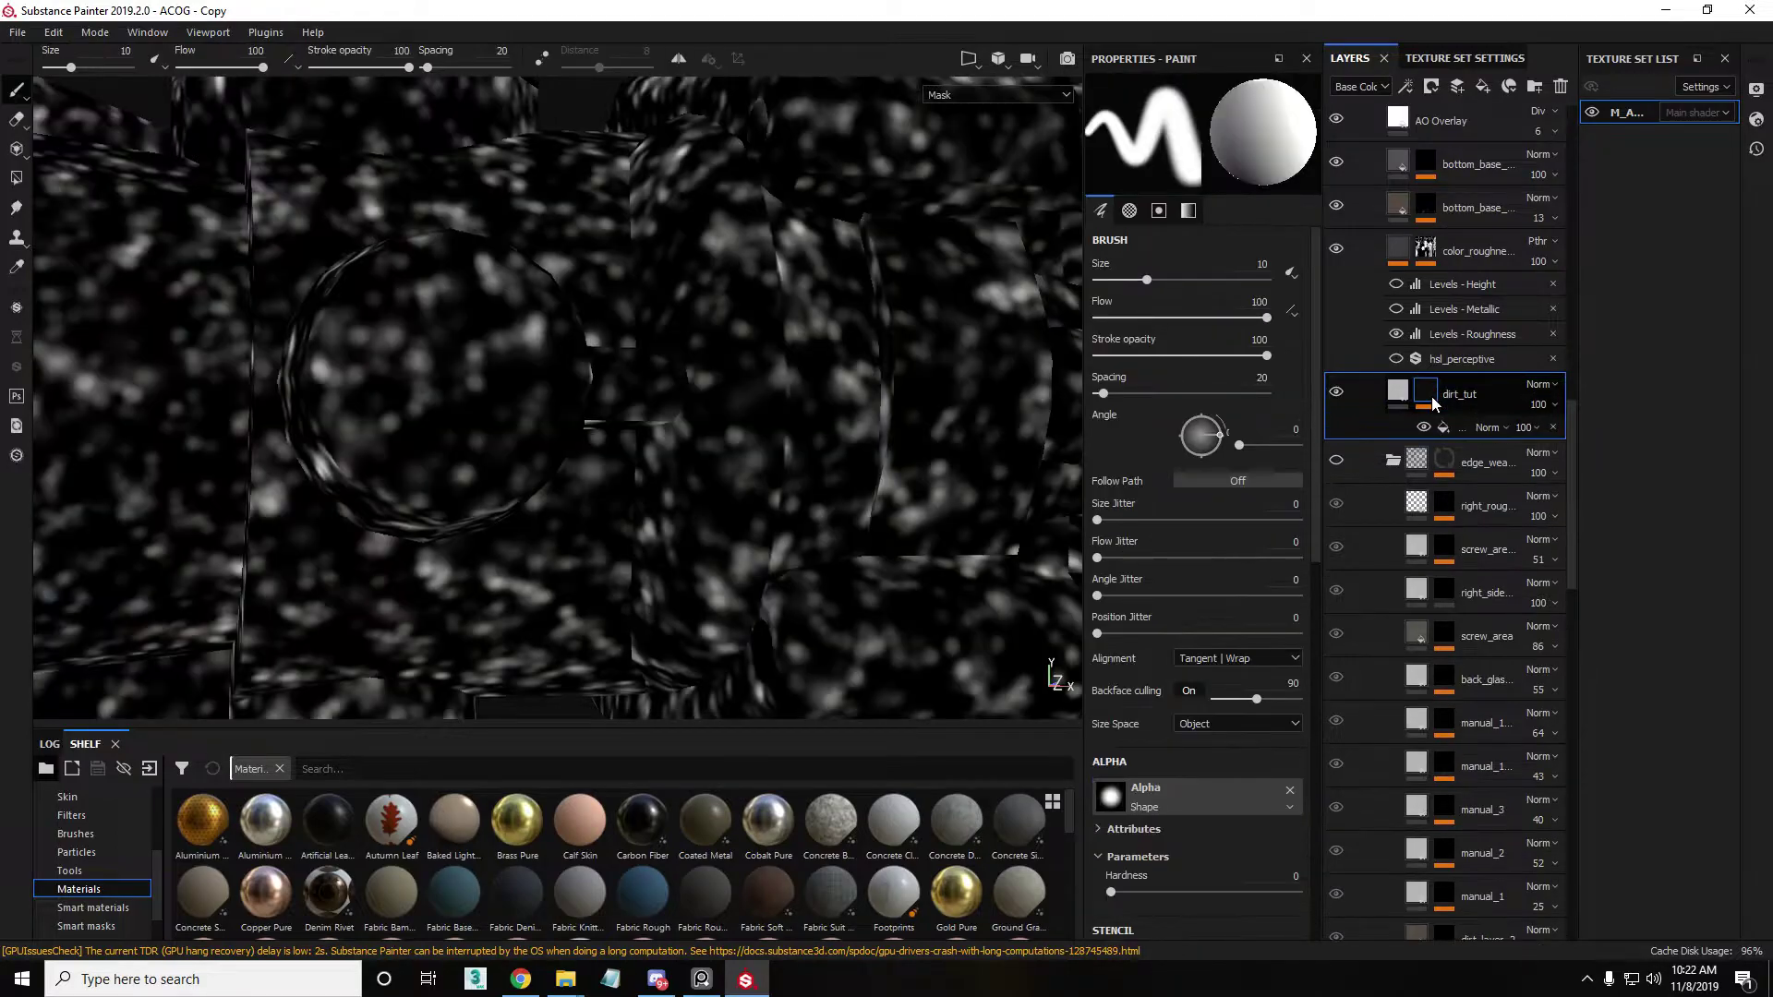
{"action": "left_click", "coordinate": [1445, 428]}
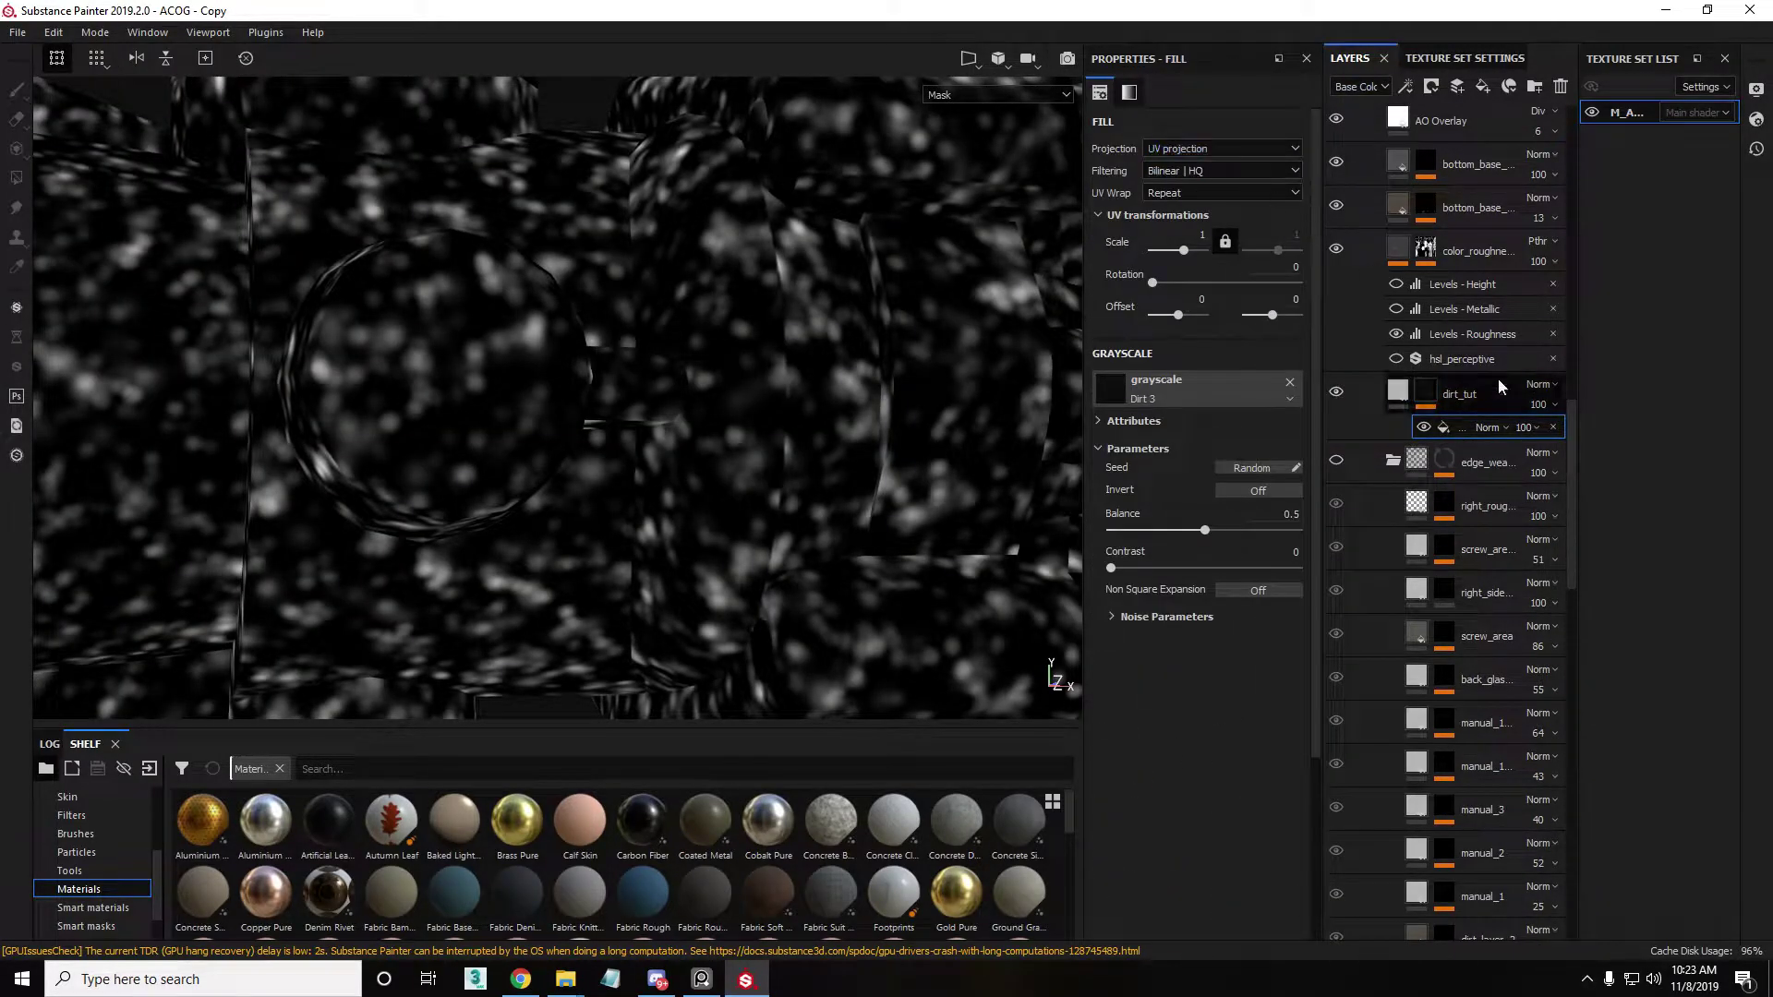
{"action": "key", "text": "ctrl+z"}
{"action": "key", "text": "ctrl+z"}
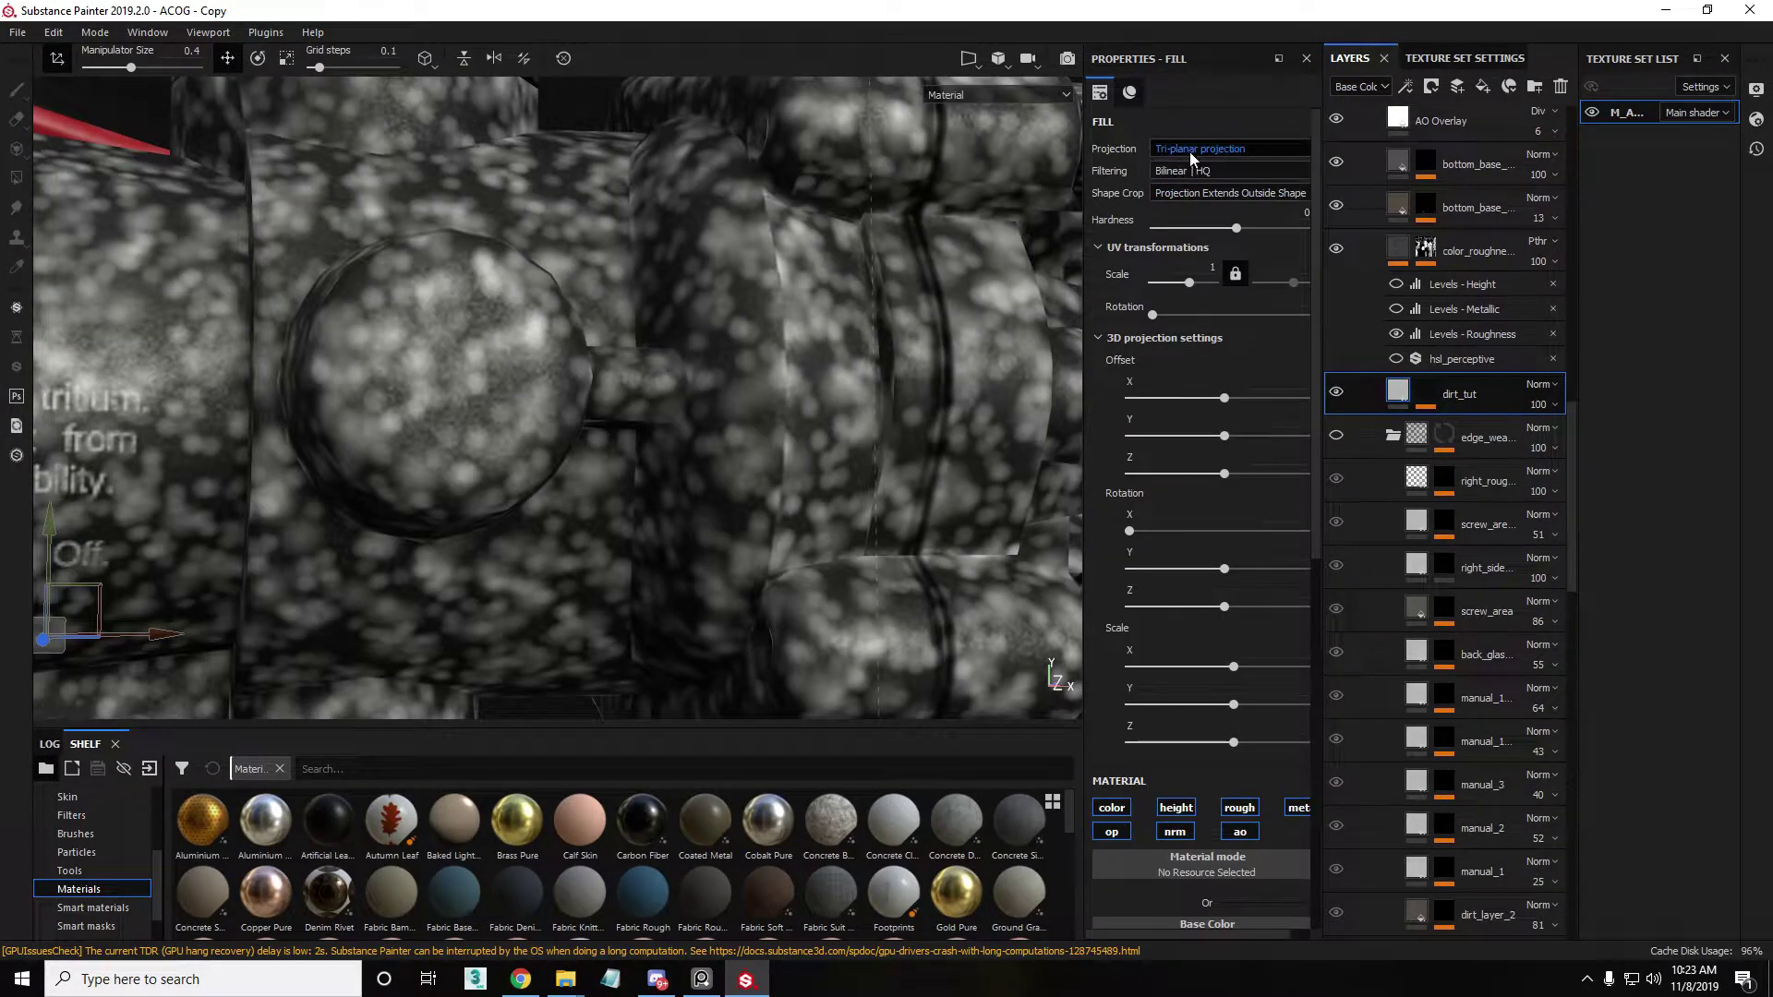
Return the dirt_tut layer's own fill to UV projection and set its Dirt 3 mask fill to Tri-planar projection.
{"action": "left_click", "coordinate": [1190, 151]}
{"action": "left_click", "coordinate": [1183, 164]}
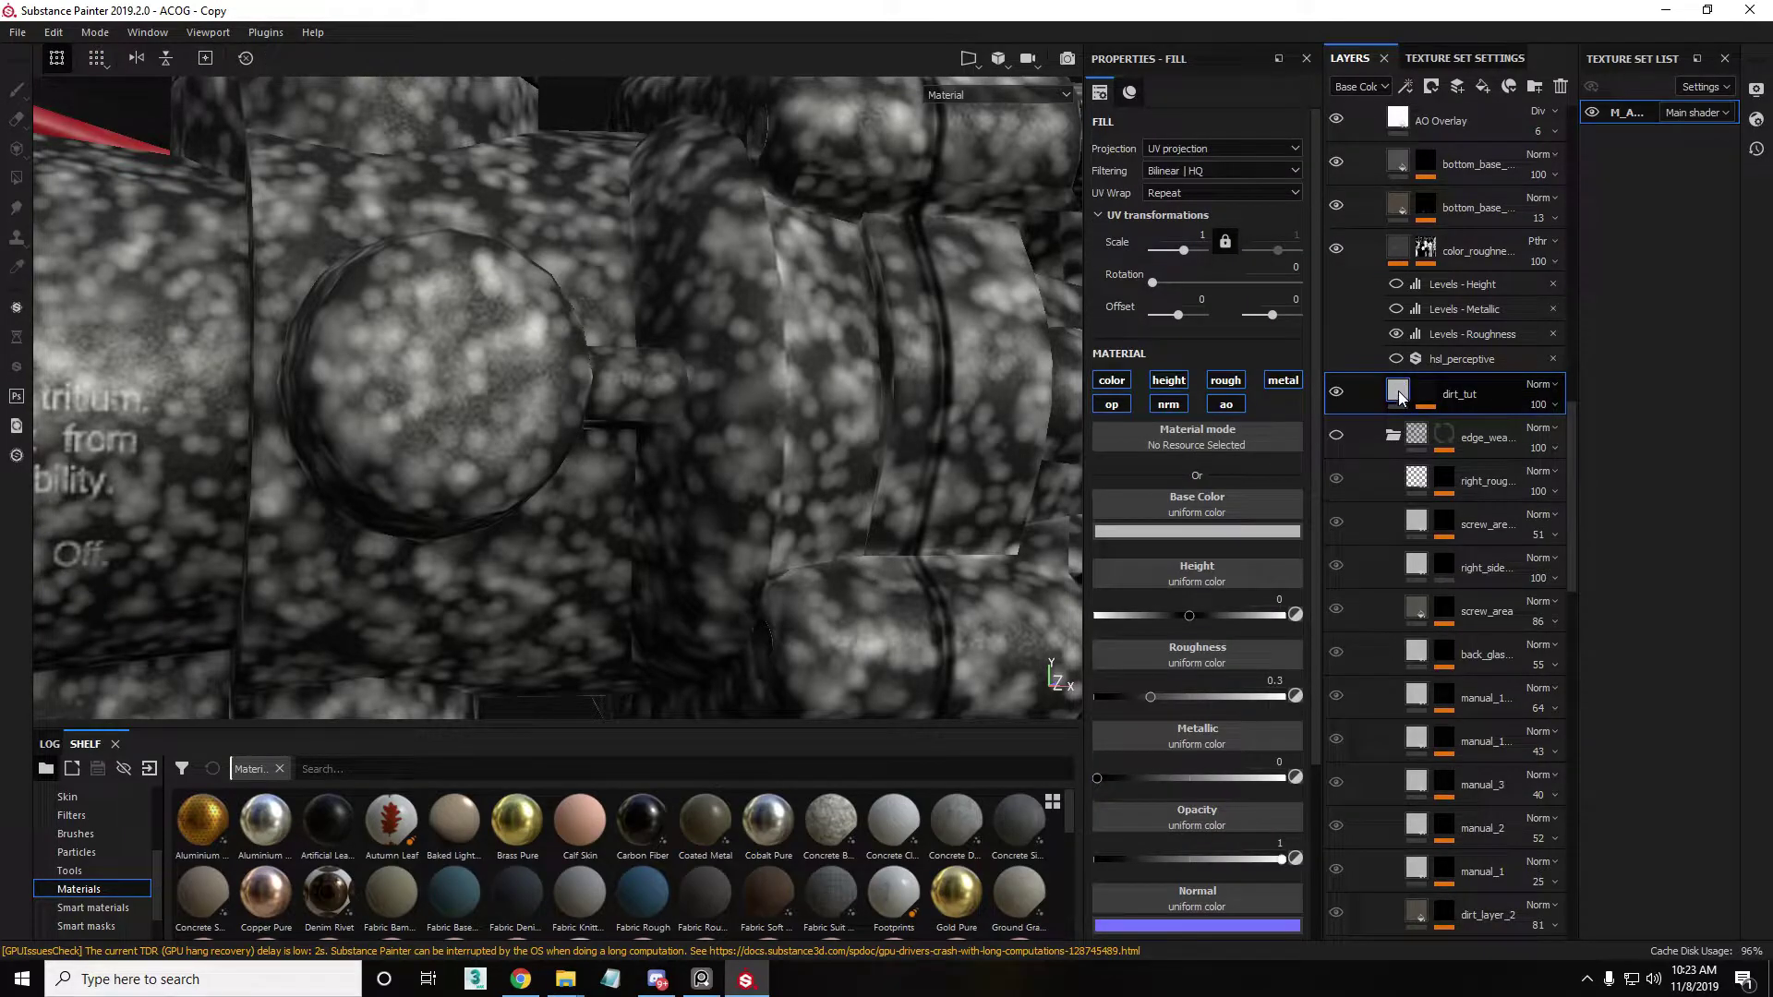
{"action": "left_click", "coordinate": [1429, 401]}
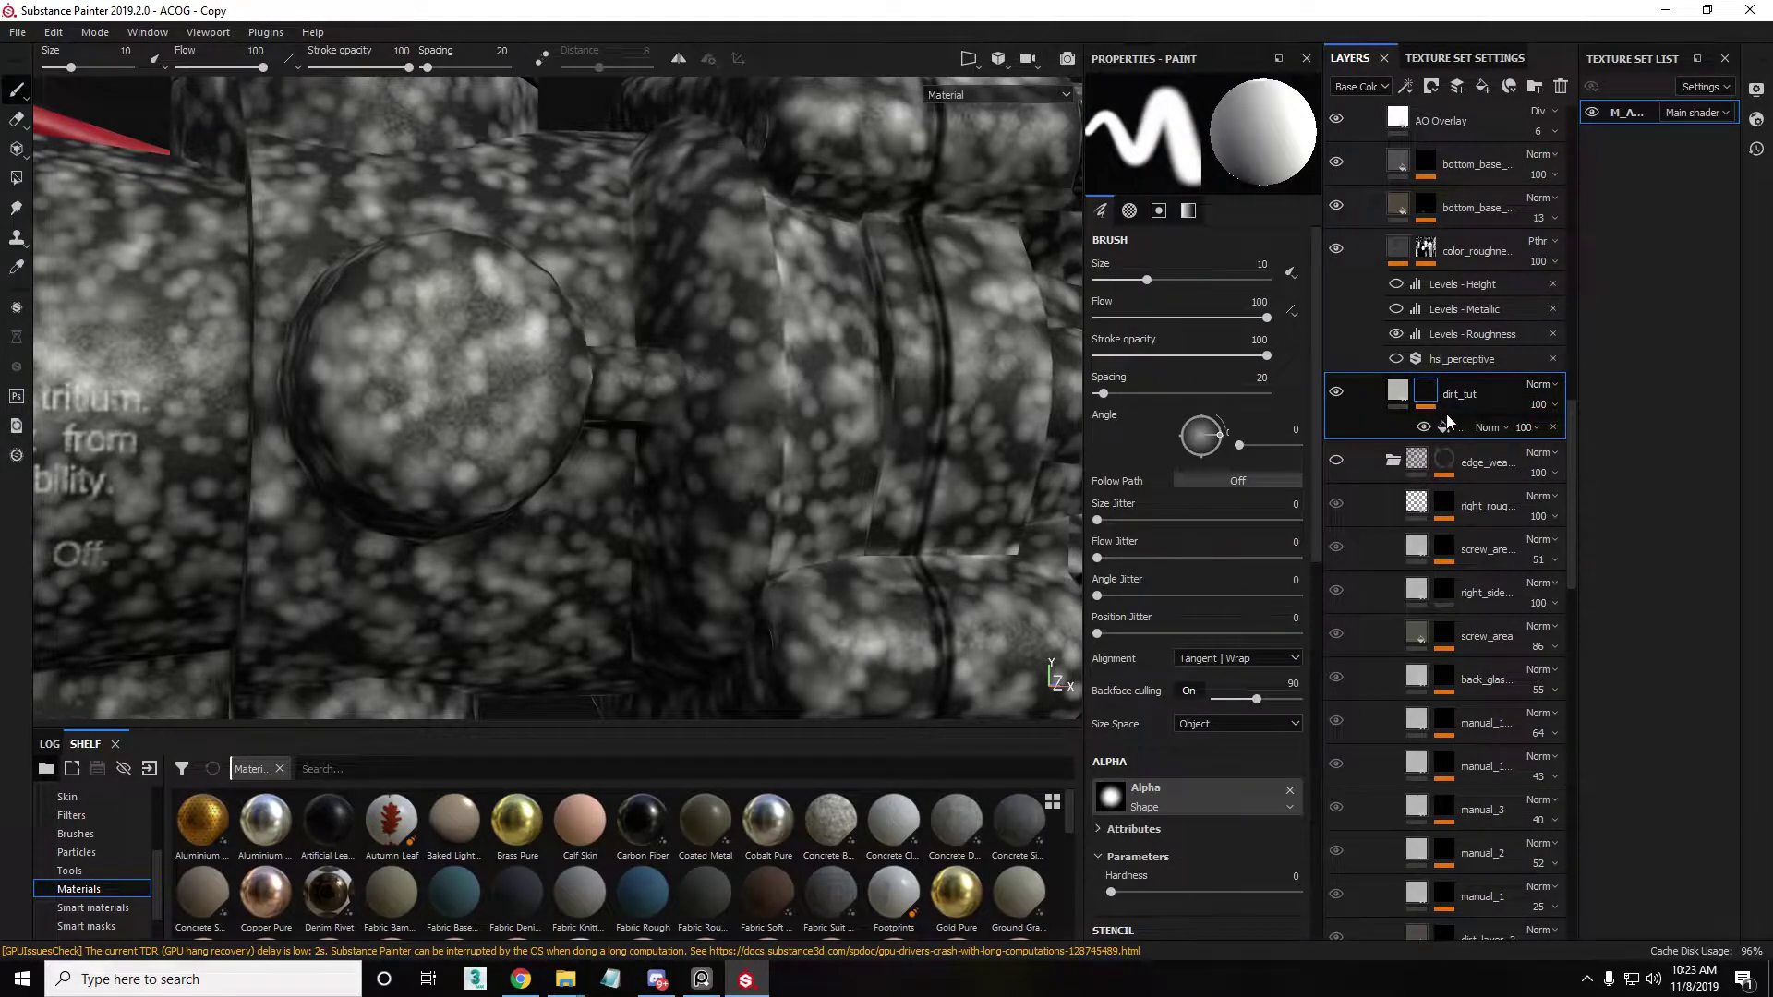
{"action": "left_click", "coordinate": [1445, 429]}
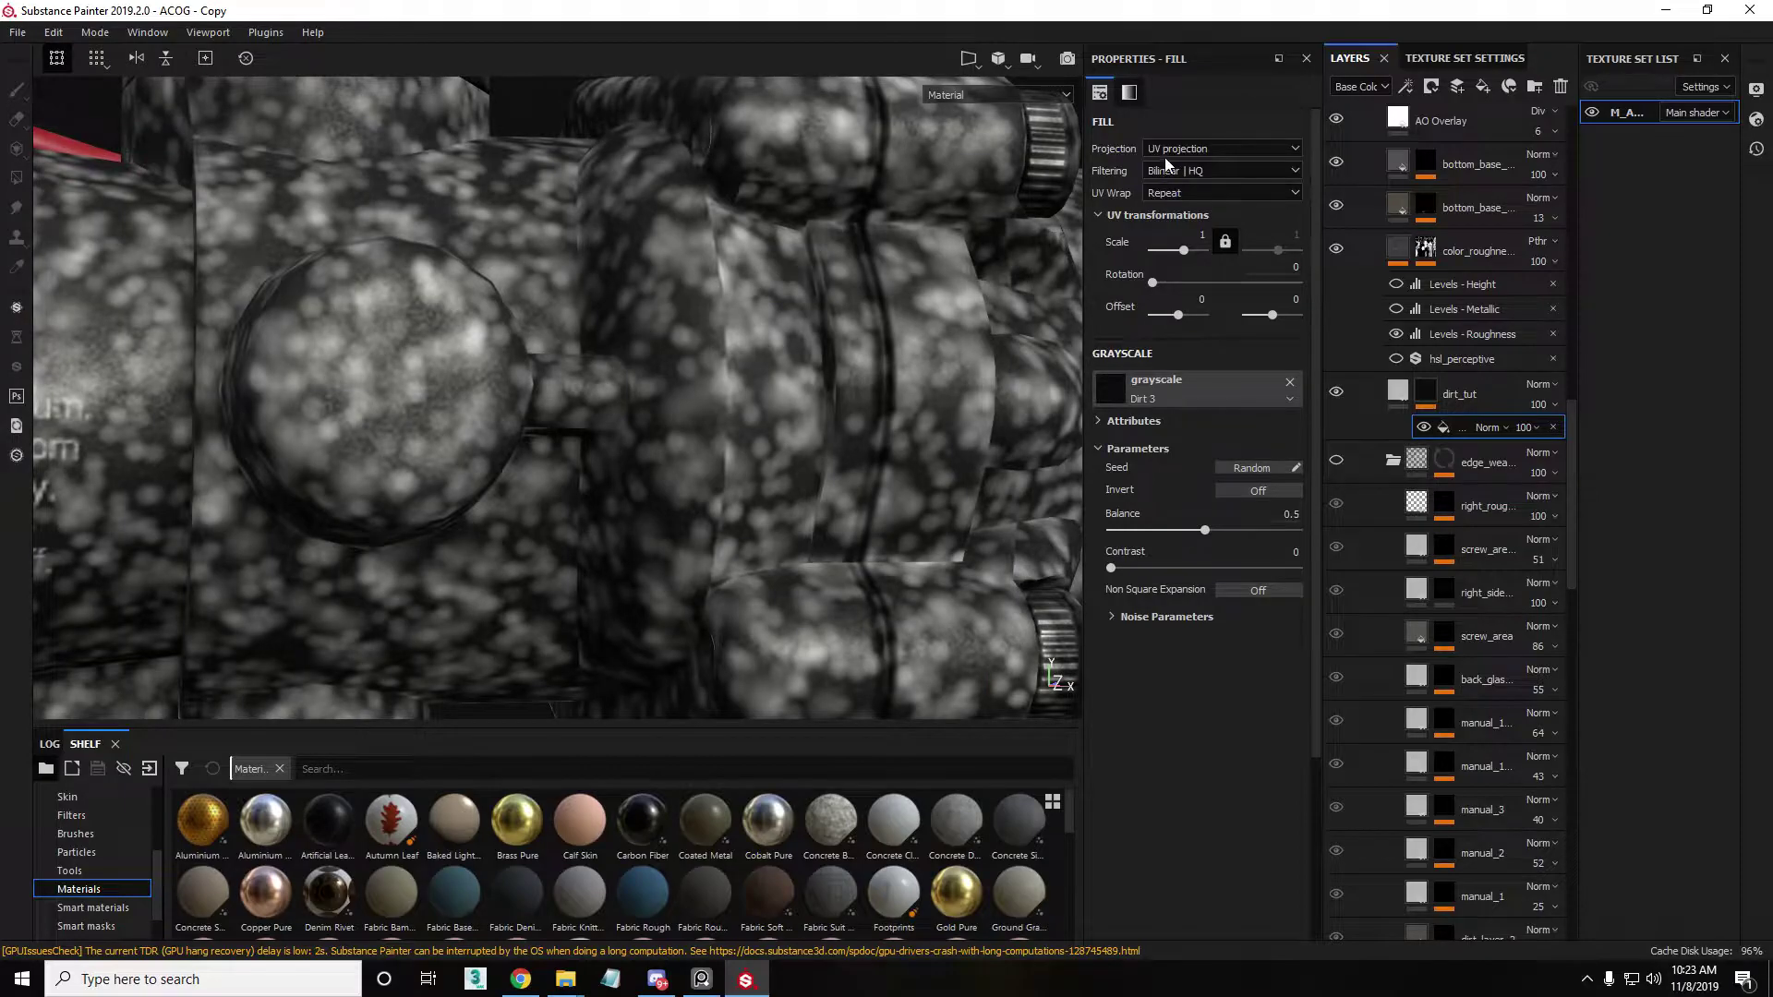
{"action": "left_click", "coordinate": [1172, 153]}
{"action": "left_click", "coordinate": [1179, 175]}
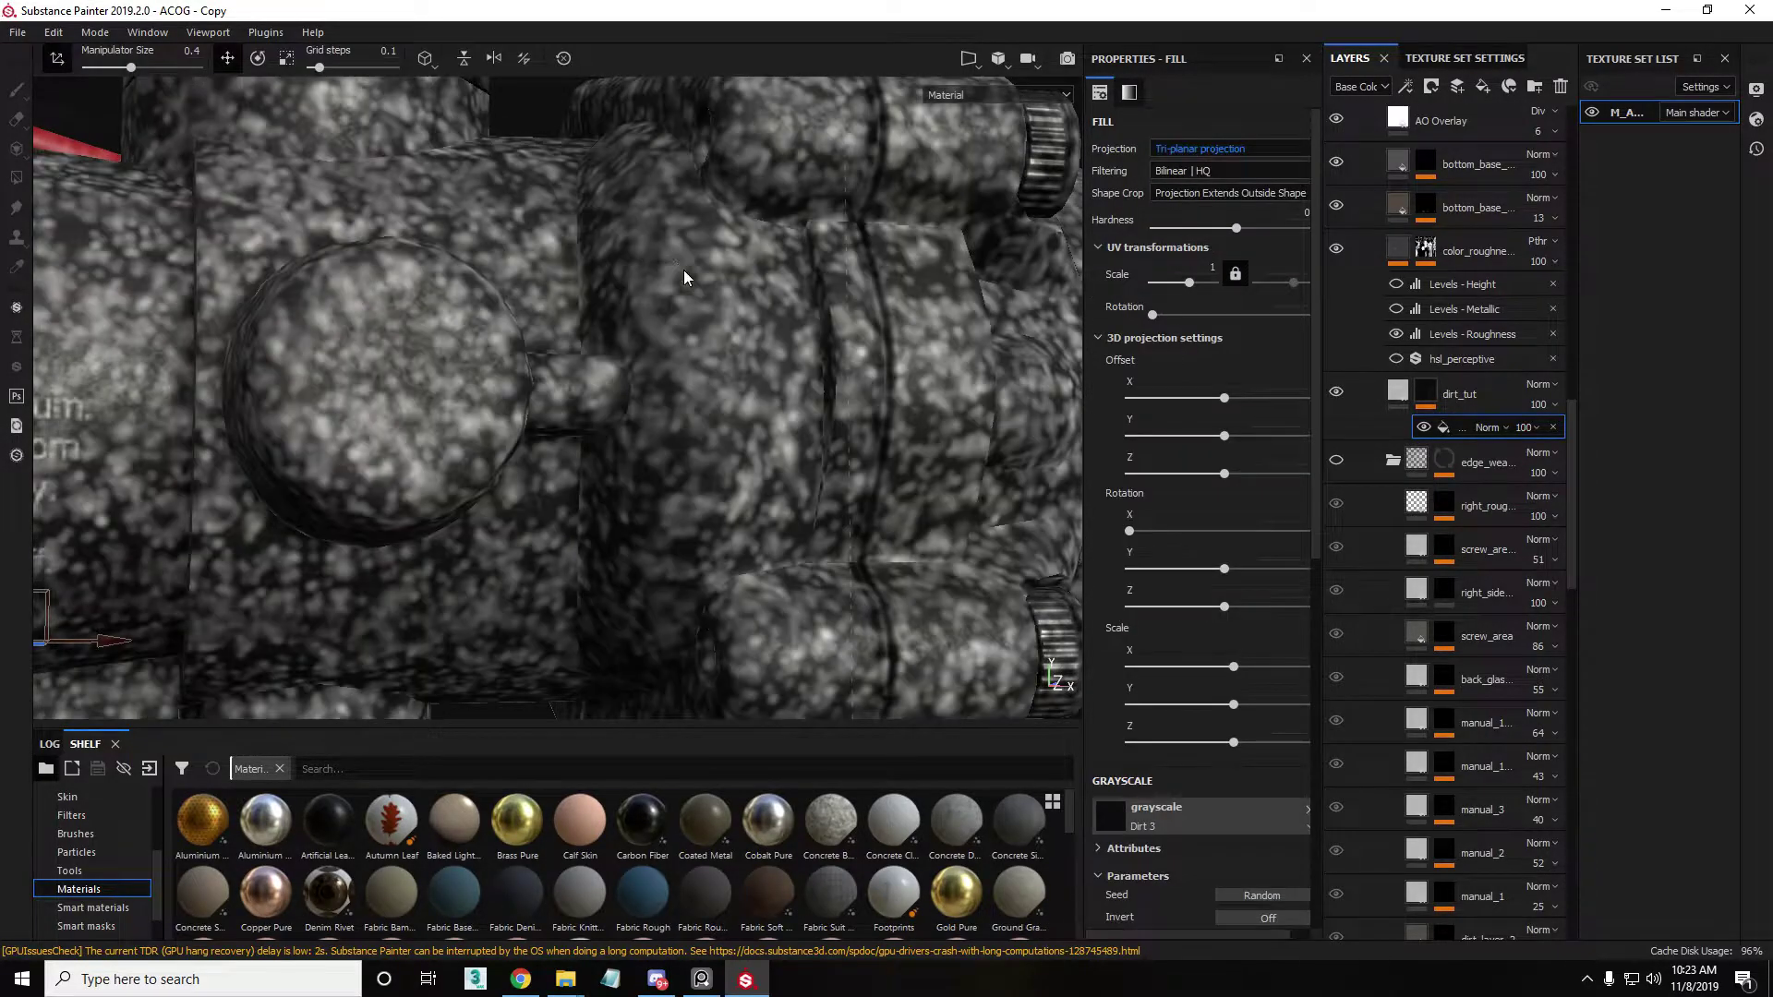
Examine the tri-planar dirt pattern around the side knob and collar and compare it with the reference photo.
{"action": "left_click_drag", "start_coordinate": [663, 263], "coordinate": [795, 181], "text": "alt"}
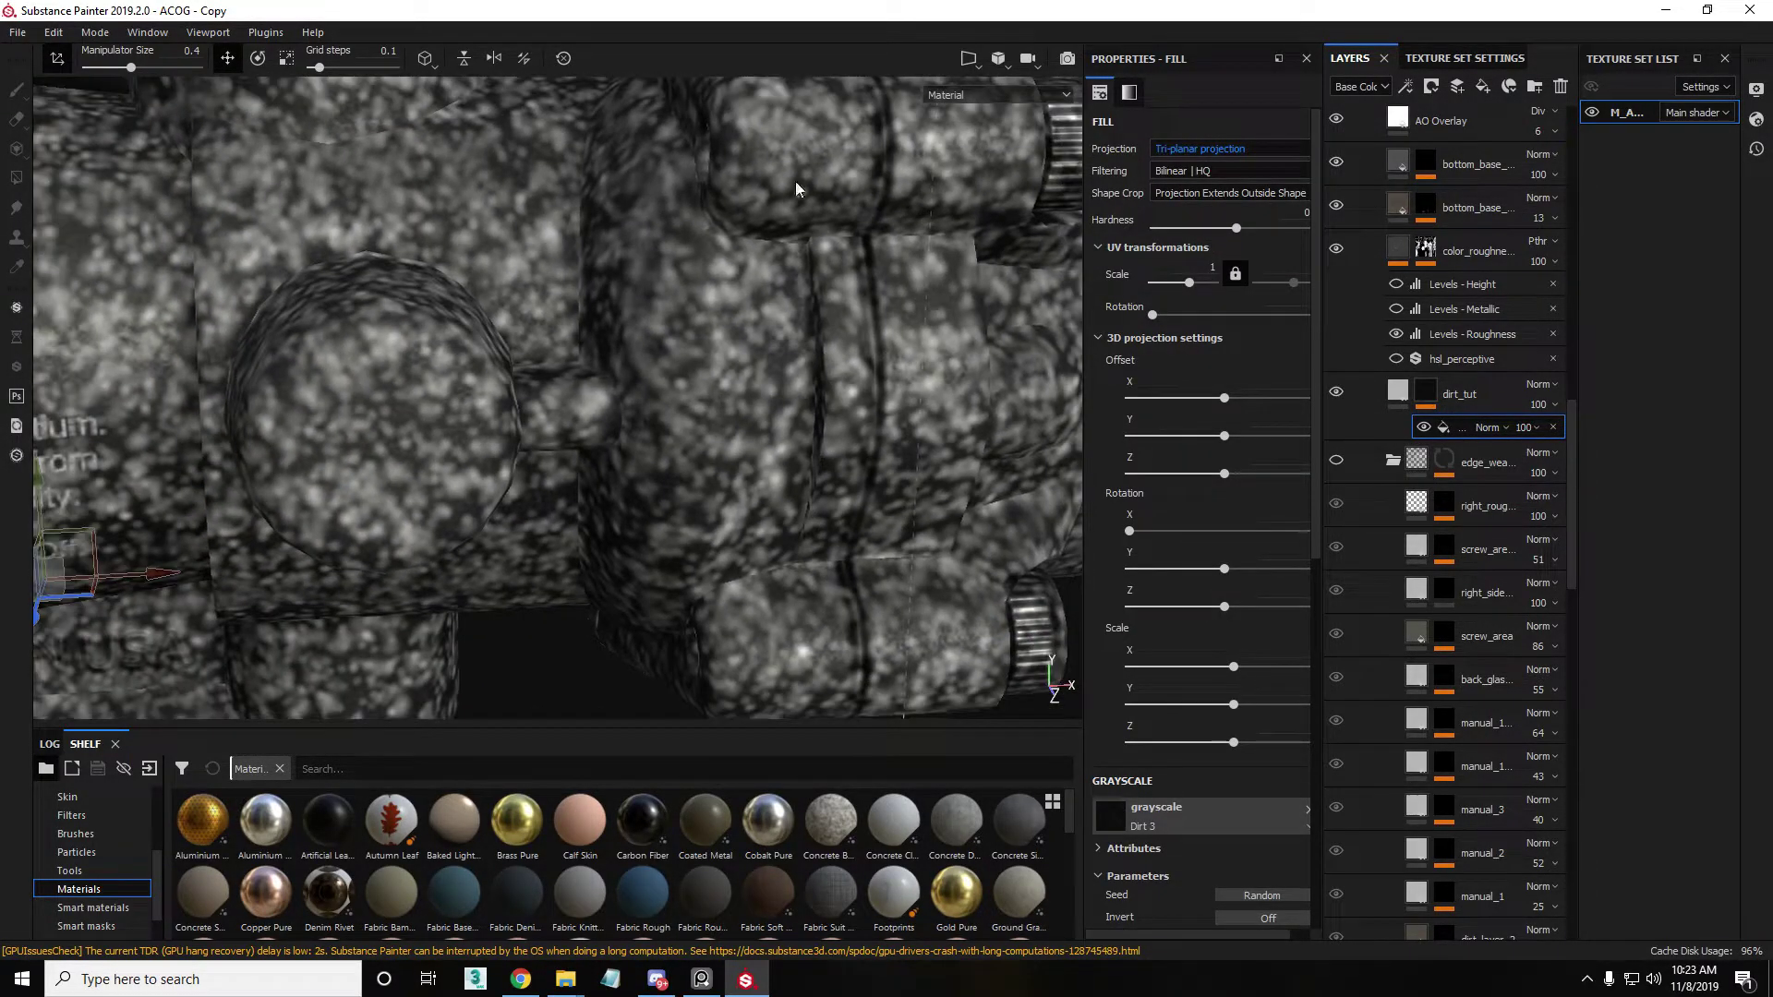
{"action": "left_click_drag", "start_coordinate": [718, 453], "coordinate": [737, 300], "text": "alt"}
{"action": "right_click_drag", "start_coordinate": [782, 259], "coordinate": [1090, 425], "text": "alt"}
{"action": "left_click_drag", "start_coordinate": [658, 367], "coordinate": [1019, 389], "text": "alt"}
{"action": "key", "text": "alt+Tab"}
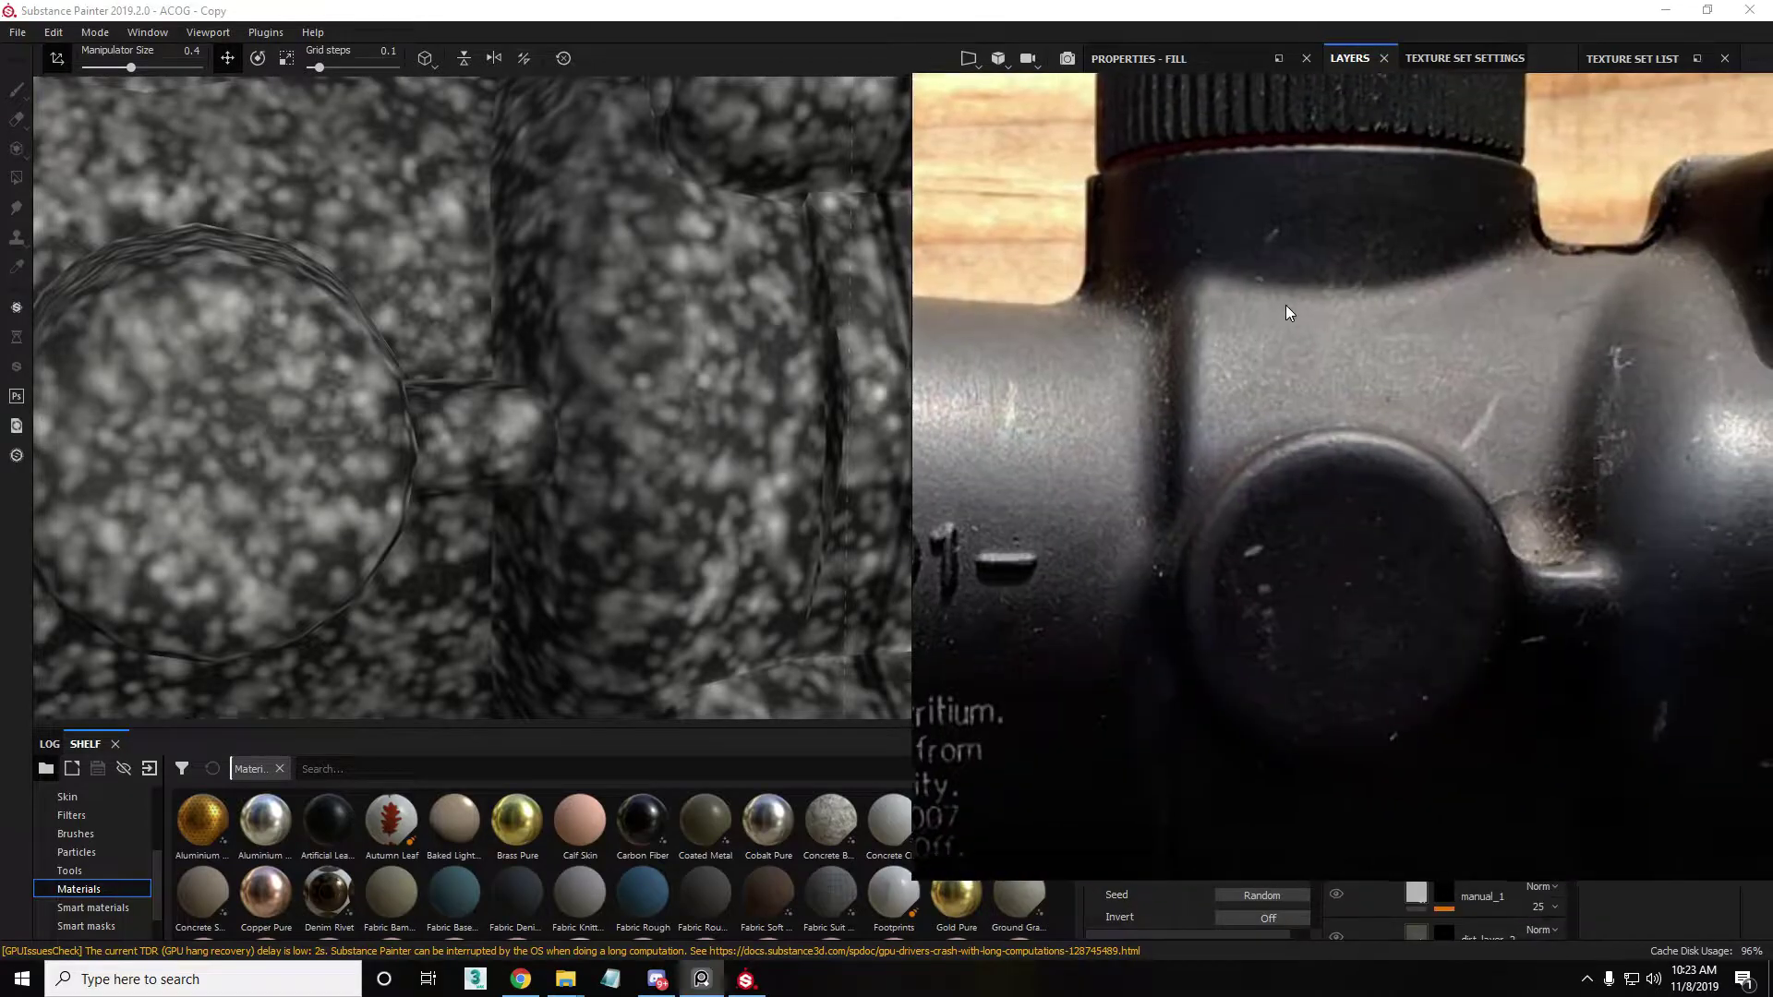
{"action": "key", "text": "alt+Tab"}
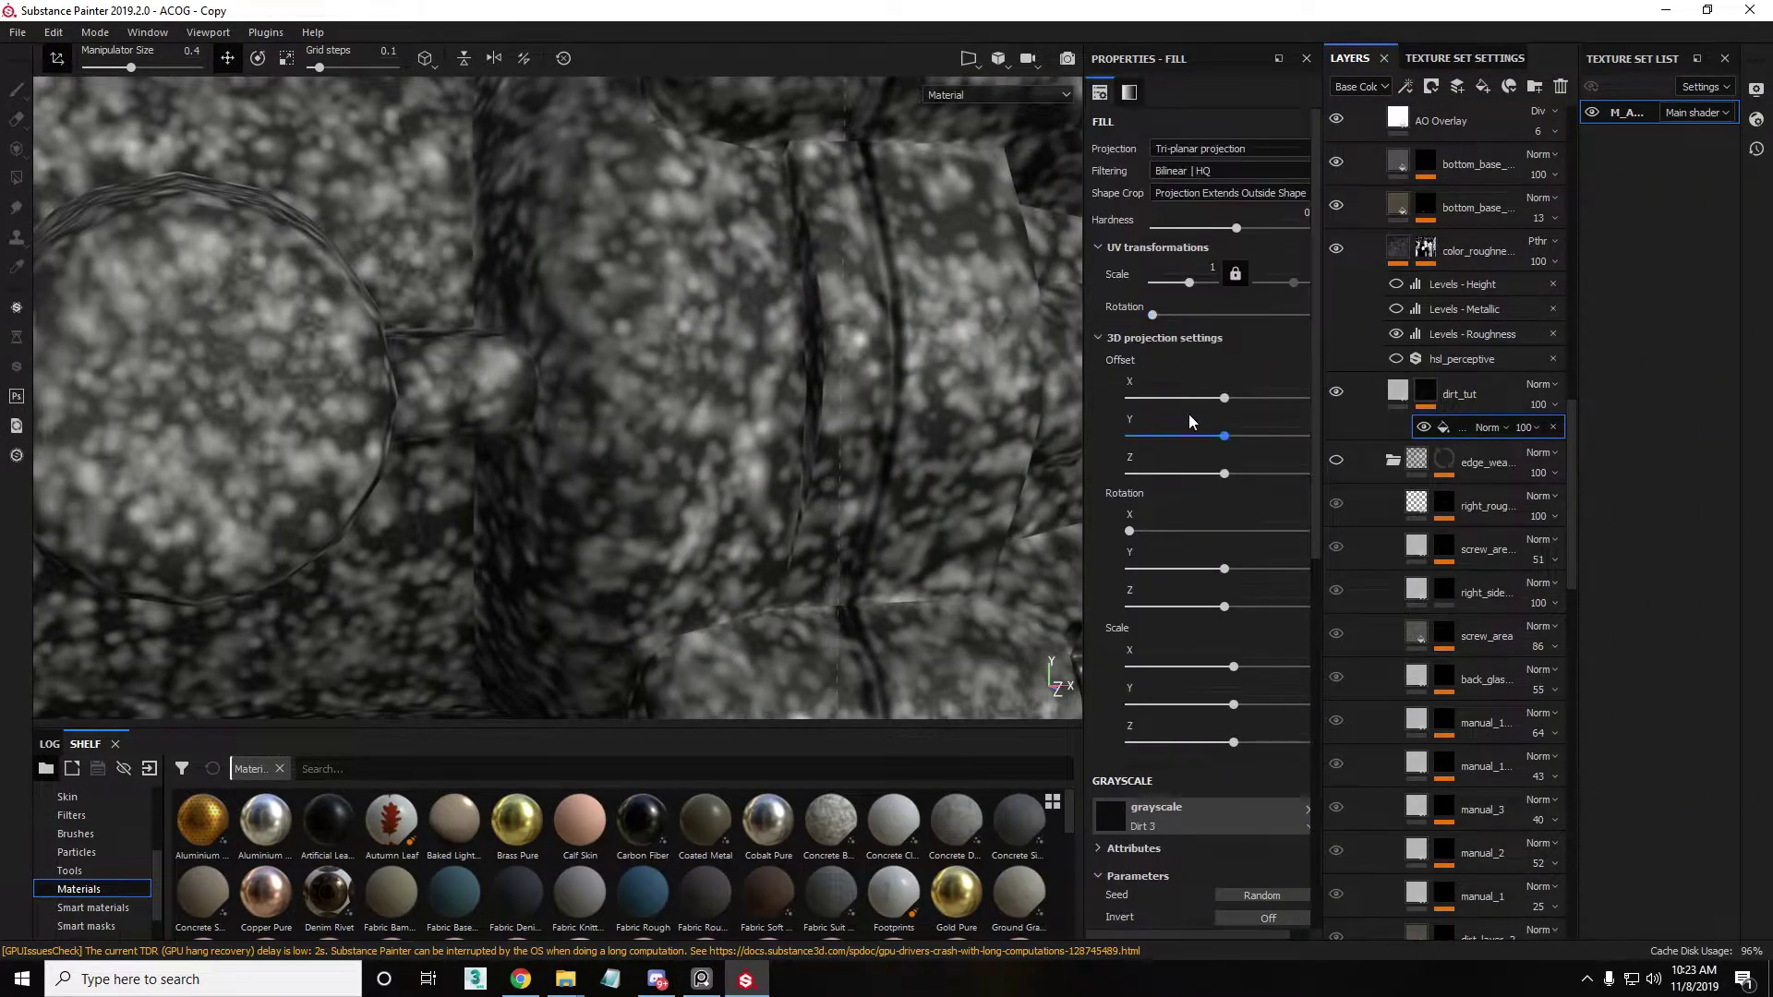
Try a higher contrast on the Dirt 3 mask fill.
{"action": "scroll", "coordinate": [1193, 396], "scroll_direction": "down", "scroll_amount": 5}
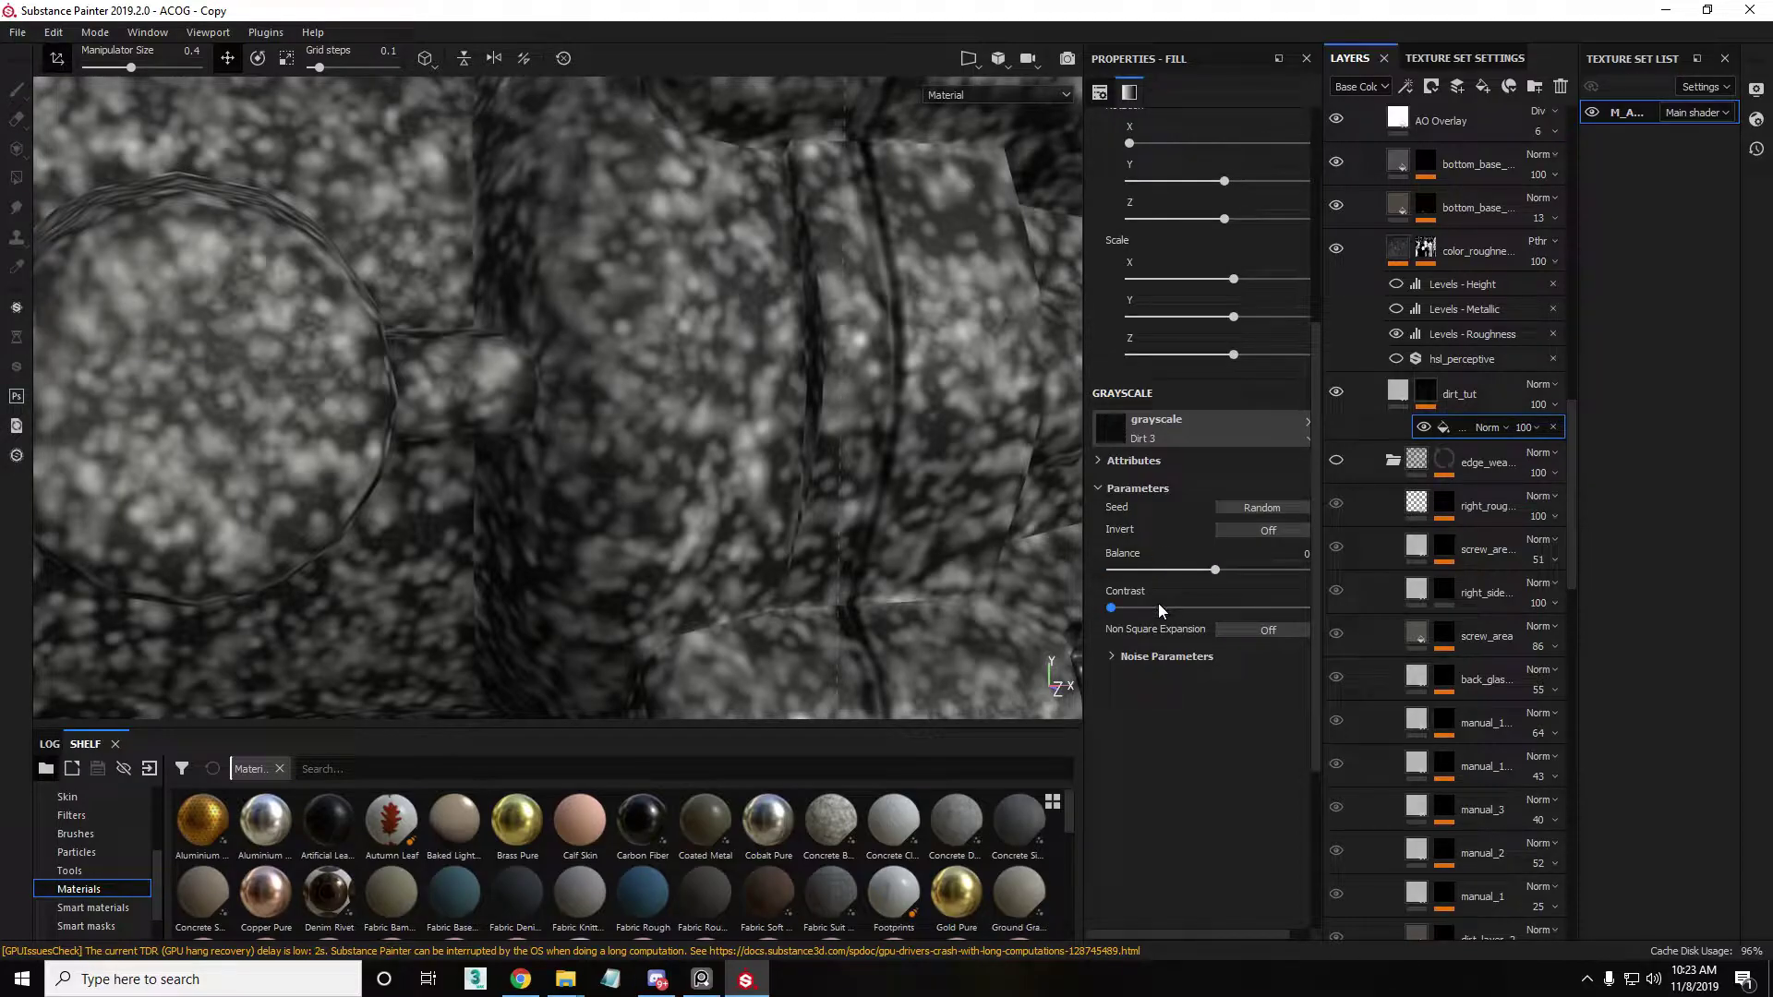
{"action": "left_click_drag", "start_coordinate": [1198, 610], "coordinate": [1213, 616]}
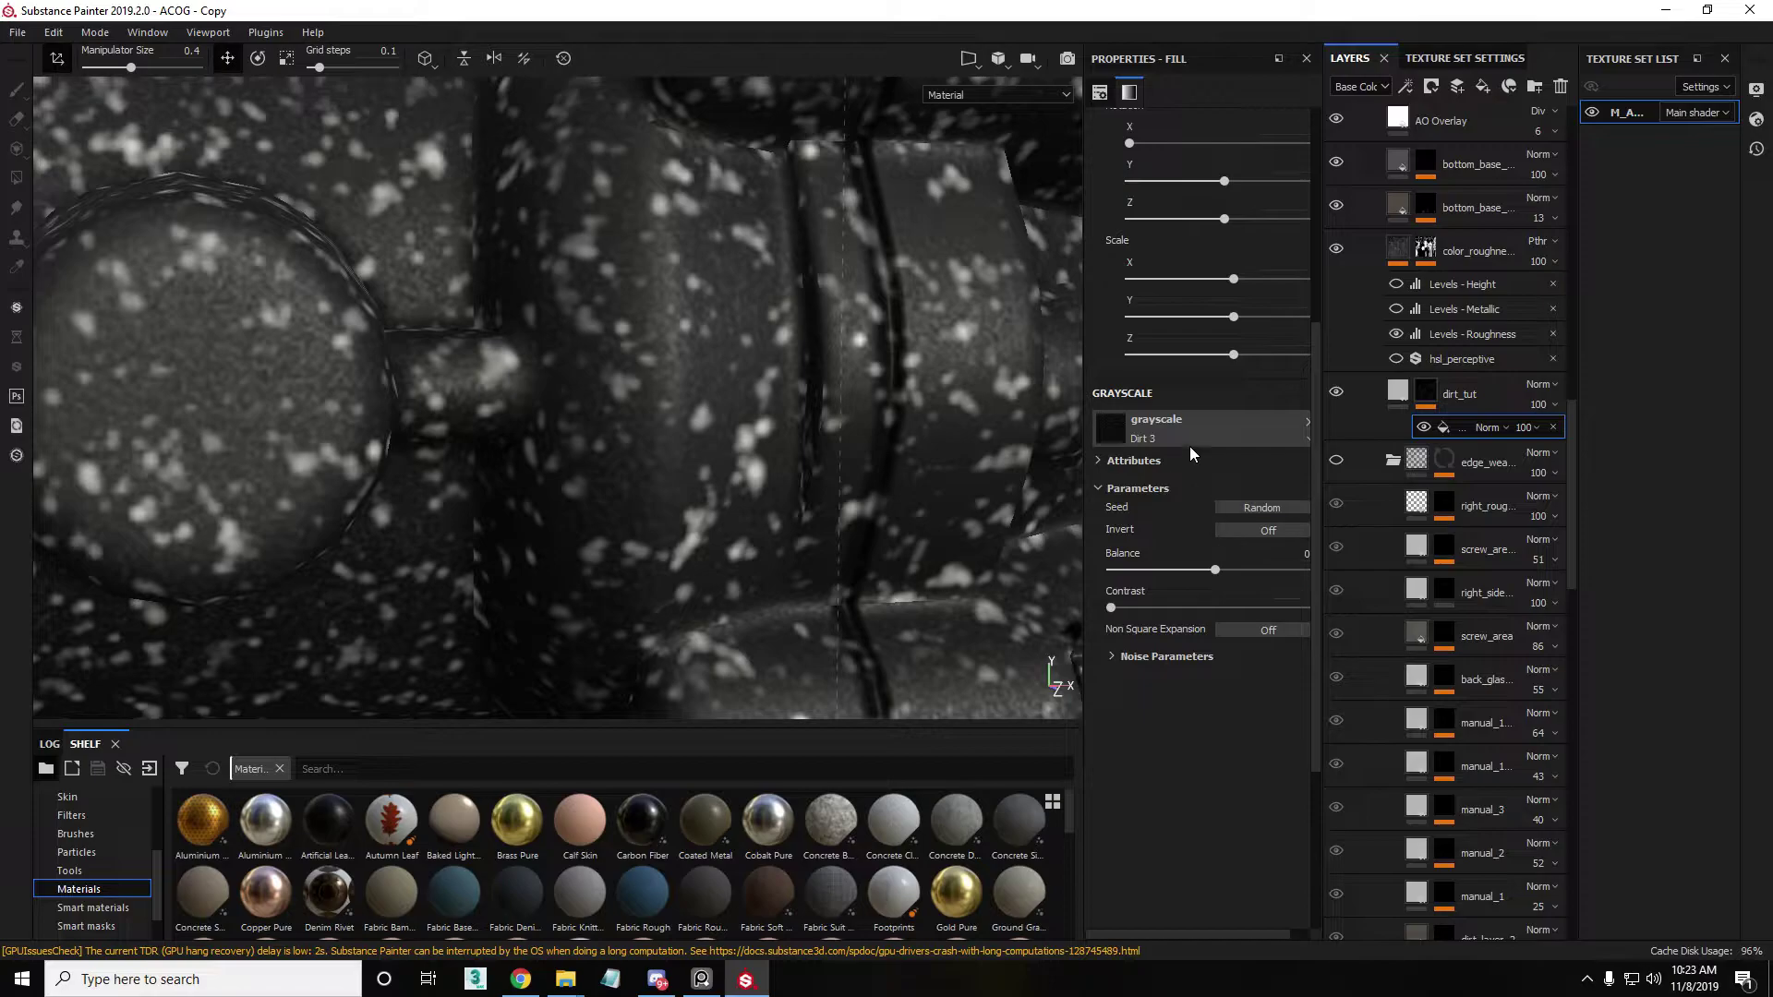
{"action": "scroll", "coordinate": [1212, 236], "scroll_direction": "up", "scroll_amount": 5}
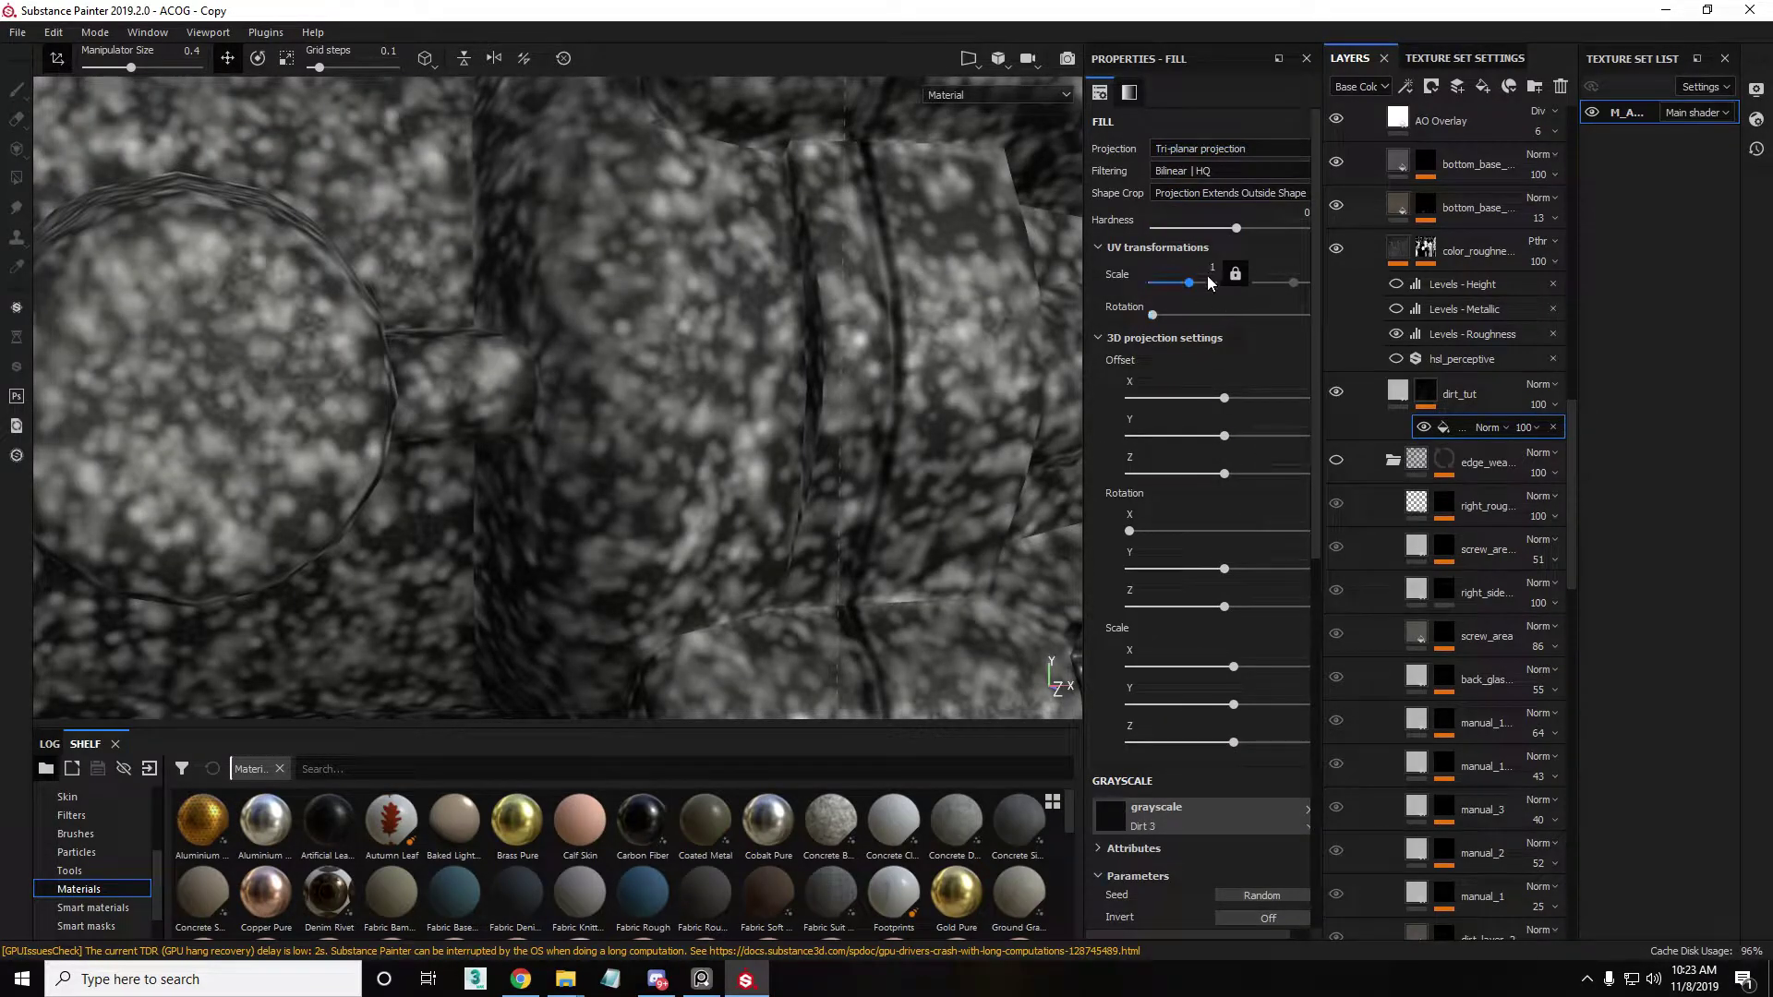
Set the Dirt 3 mask fill's UV scale to 2.29 and raise its contrast to about 0.8.
{"action": "left_click_drag", "start_coordinate": [1188, 270], "coordinate": [1190, 287]}
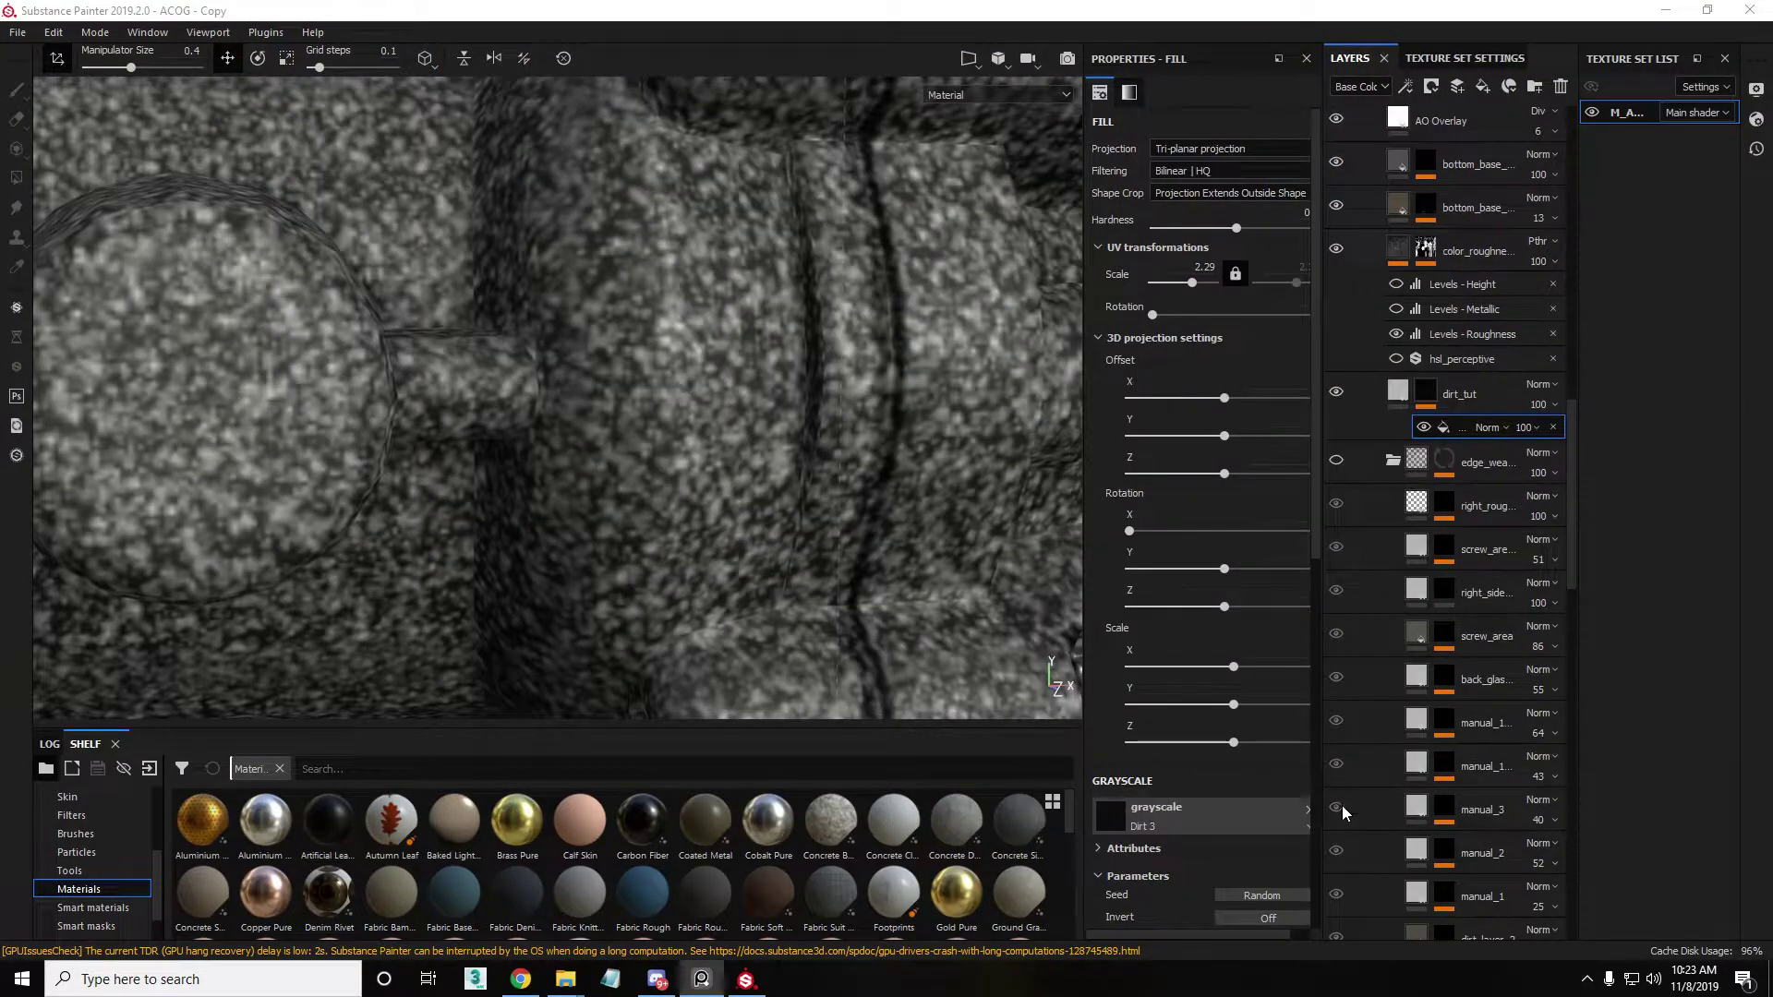
{"action": "scroll", "coordinate": [1160, 820], "scroll_direction": "down", "scroll_amount": 5}
{"action": "left_click_drag", "start_coordinate": [1137, 663], "coordinate": [1282, 662]}
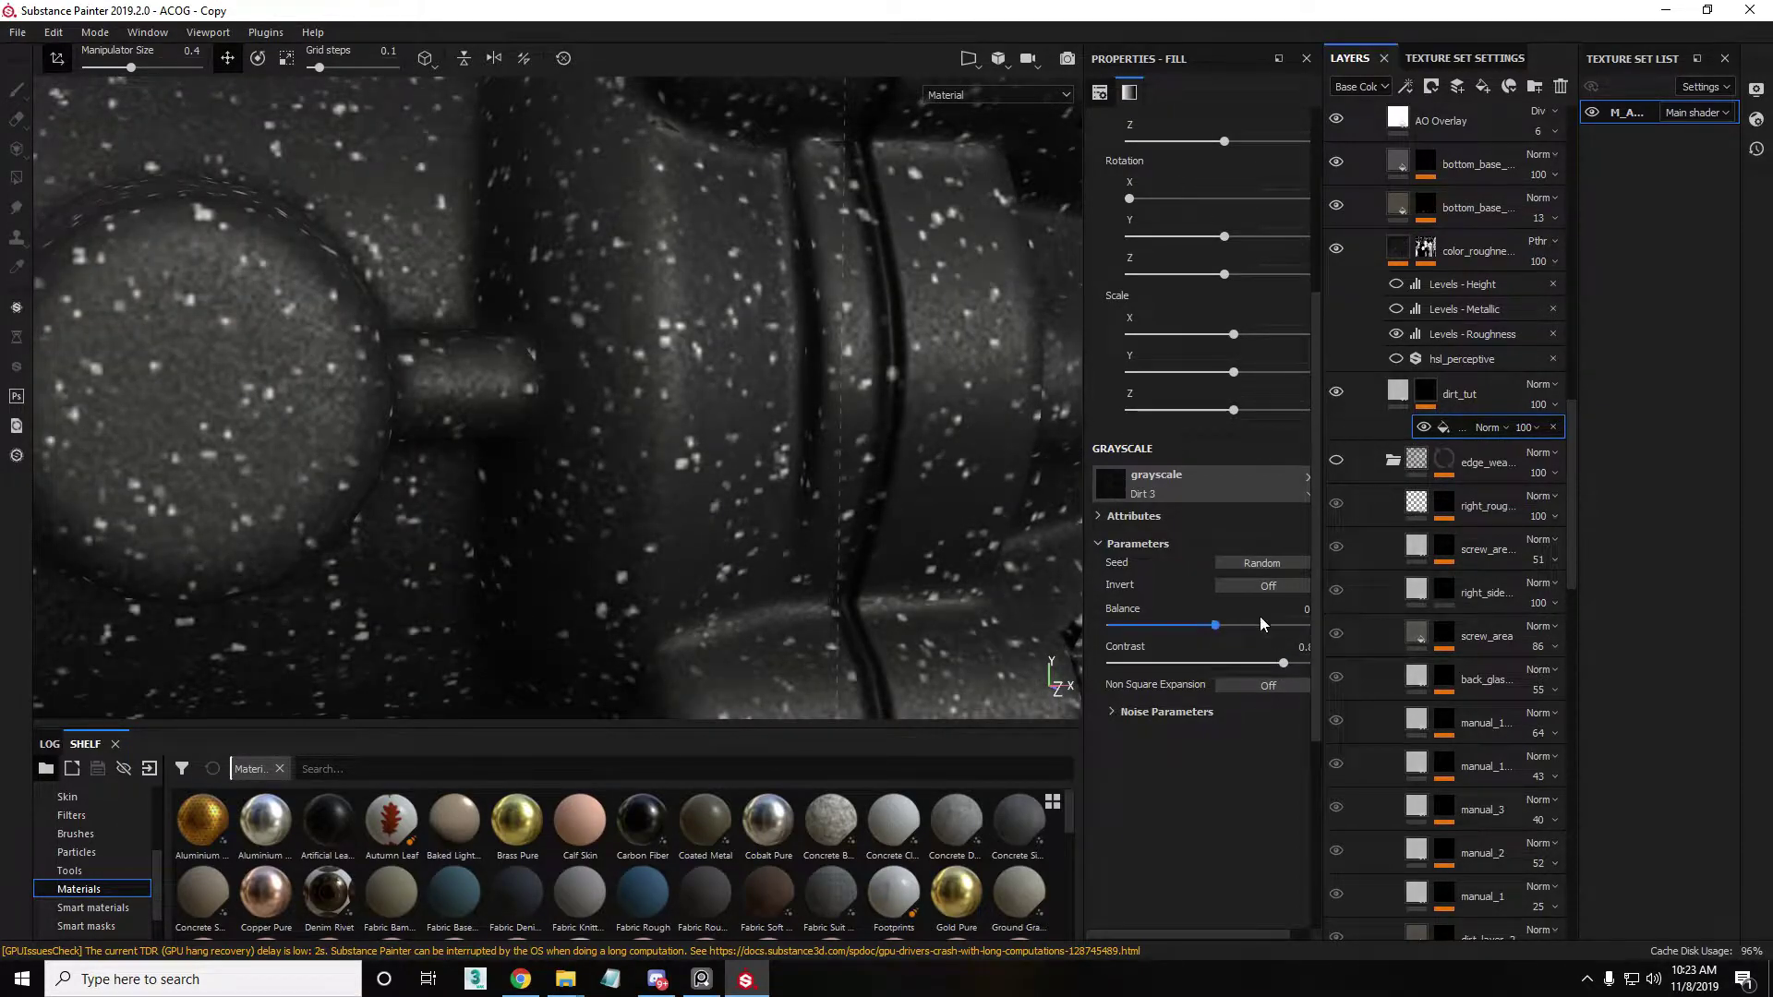
Try a different balance on the Dirt 3 mask fill, and shrink the specks by setting the UV scale to 11.37.
{"action": "left_click", "coordinate": [1228, 626]}
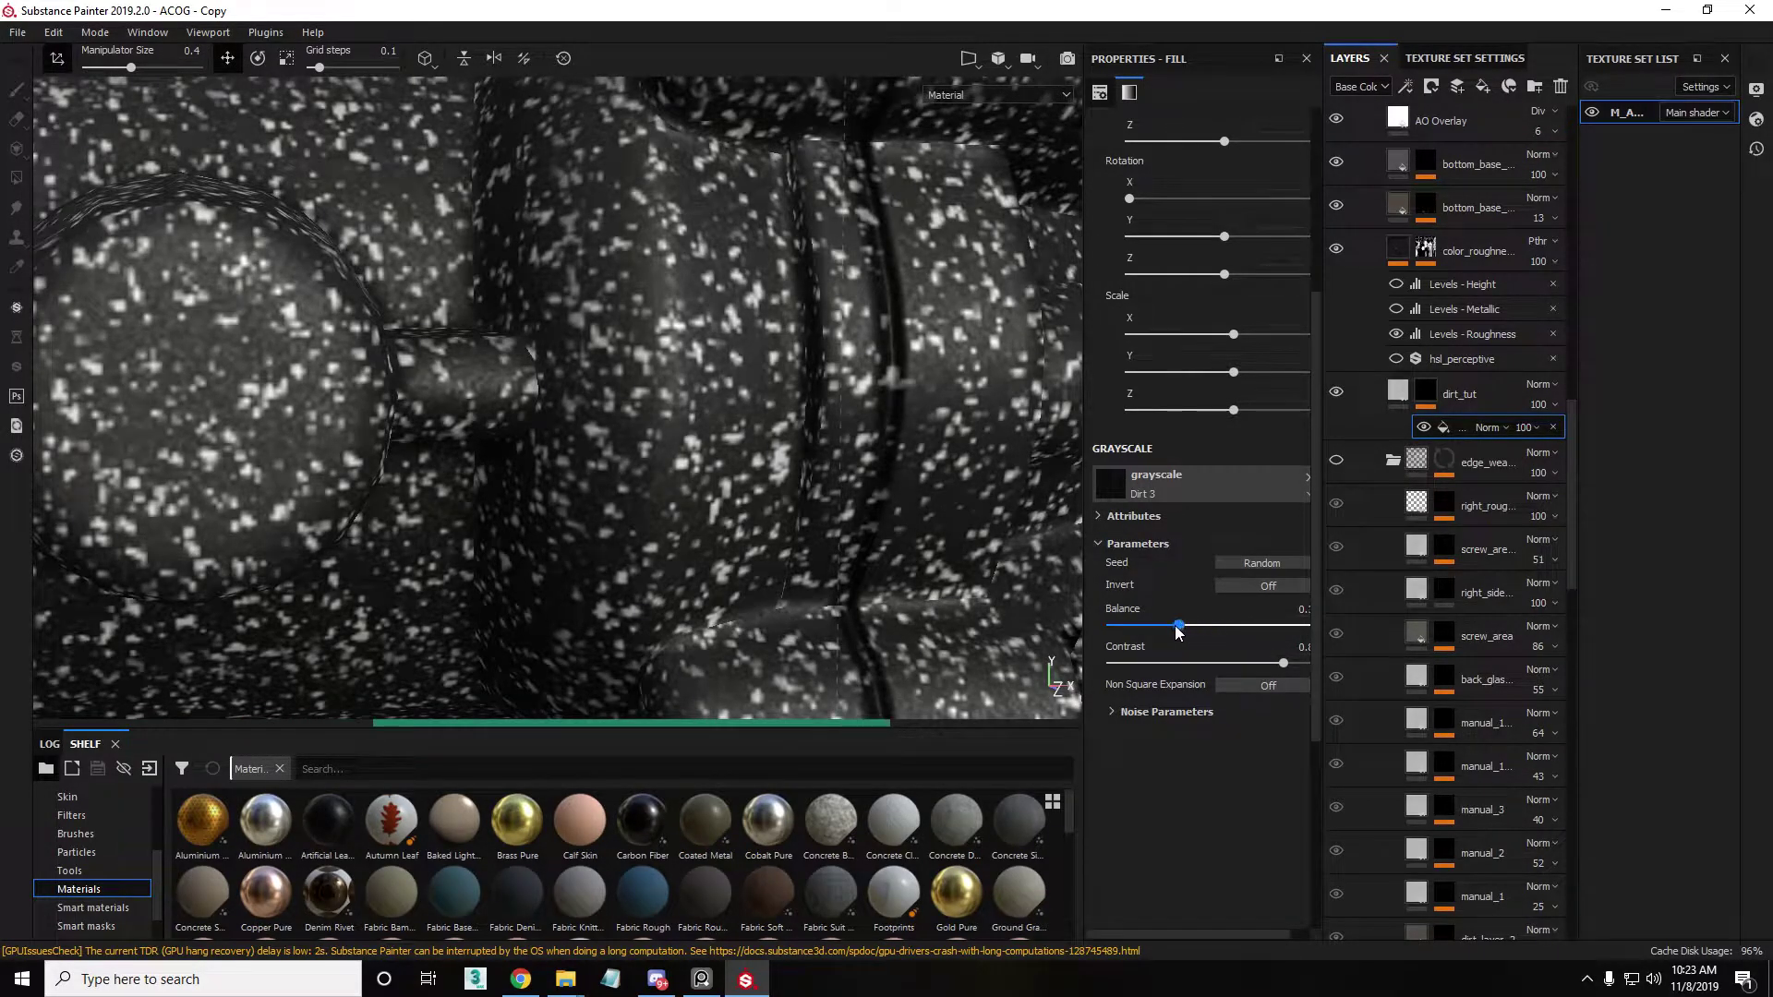
{"action": "scroll", "coordinate": [1228, 499], "scroll_direction": "up", "scroll_amount": 5}
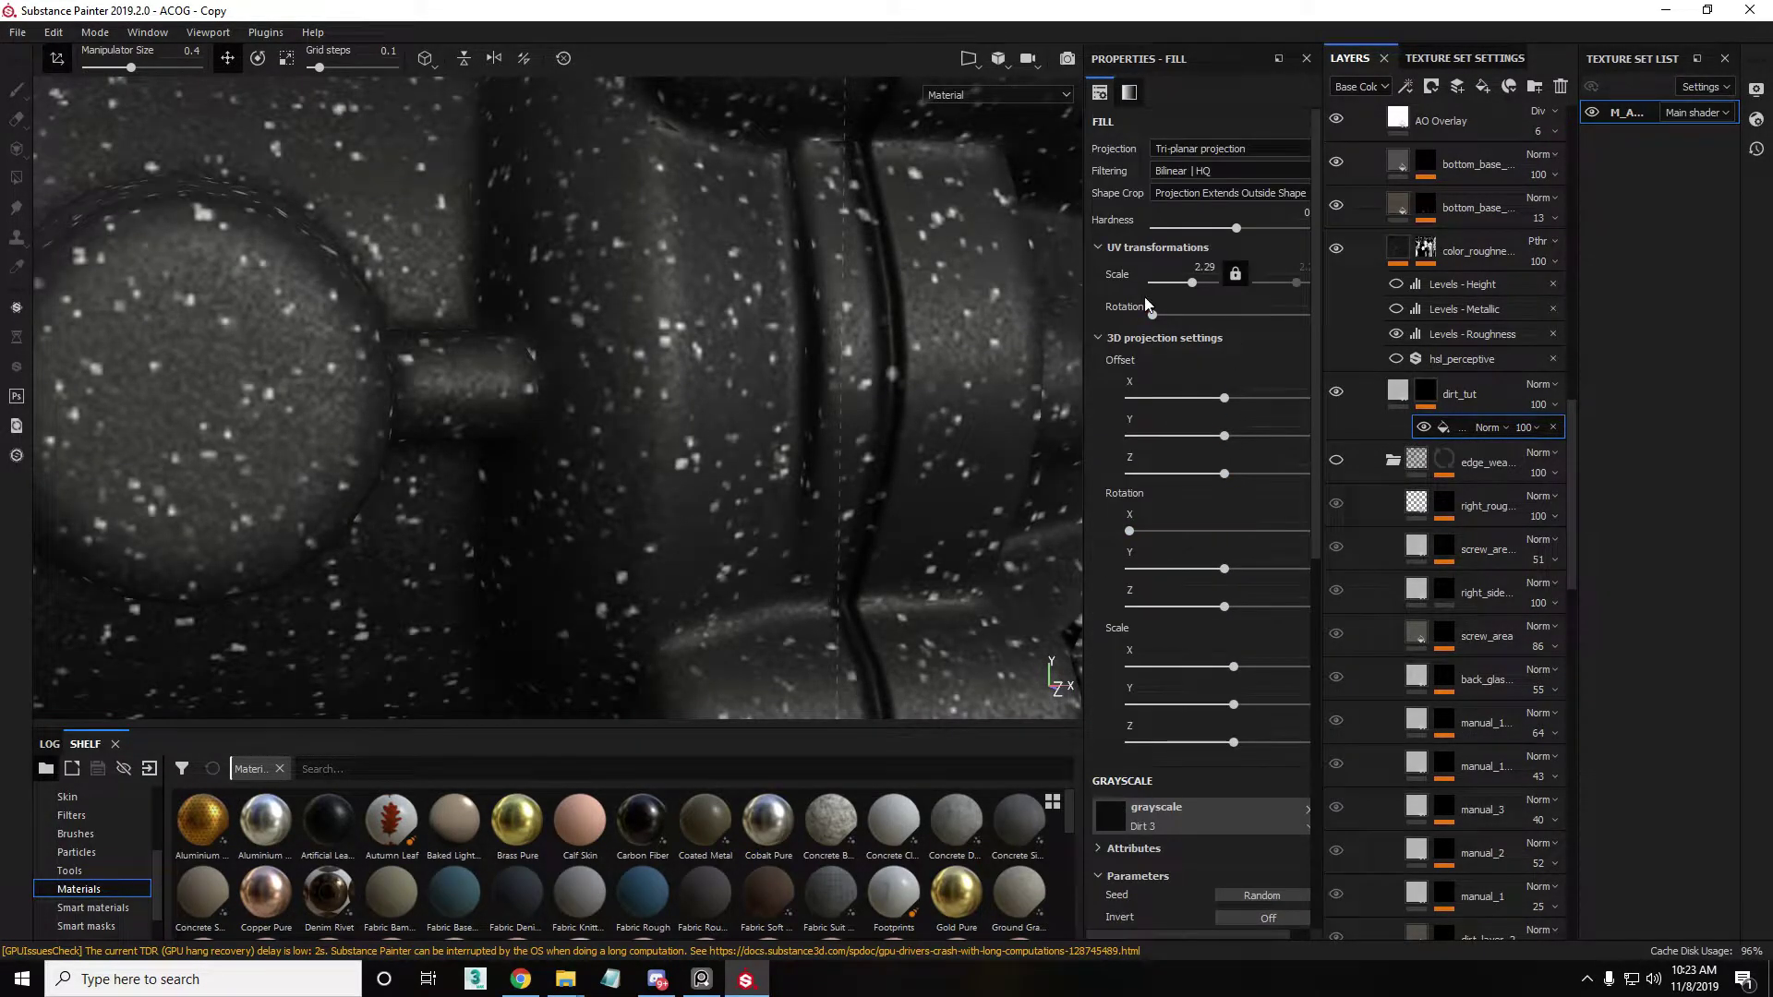
{"action": "left_click_drag", "start_coordinate": [1195, 281], "coordinate": [1192, 290]}
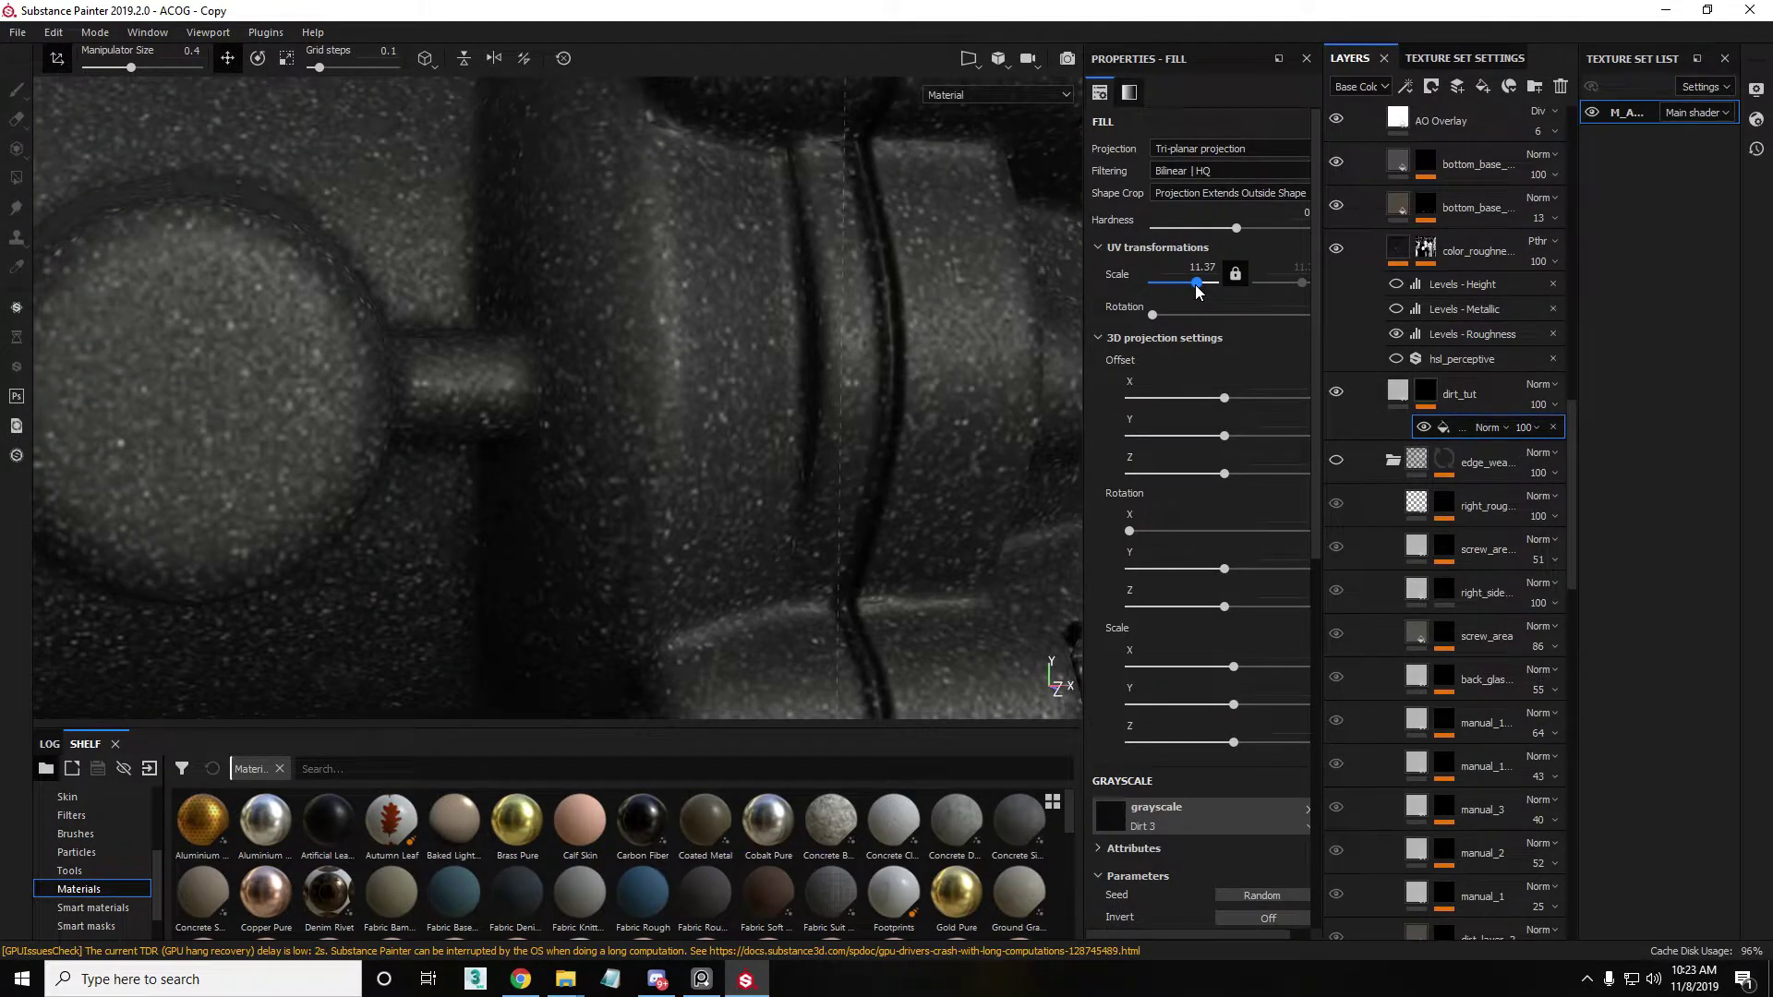
{"action": "scroll", "coordinate": [638, 305], "scroll_direction": "down", "scroll_amount": 2}
{"action": "scroll", "coordinate": [625, 313], "scroll_direction": "up", "scroll_amount": 4}
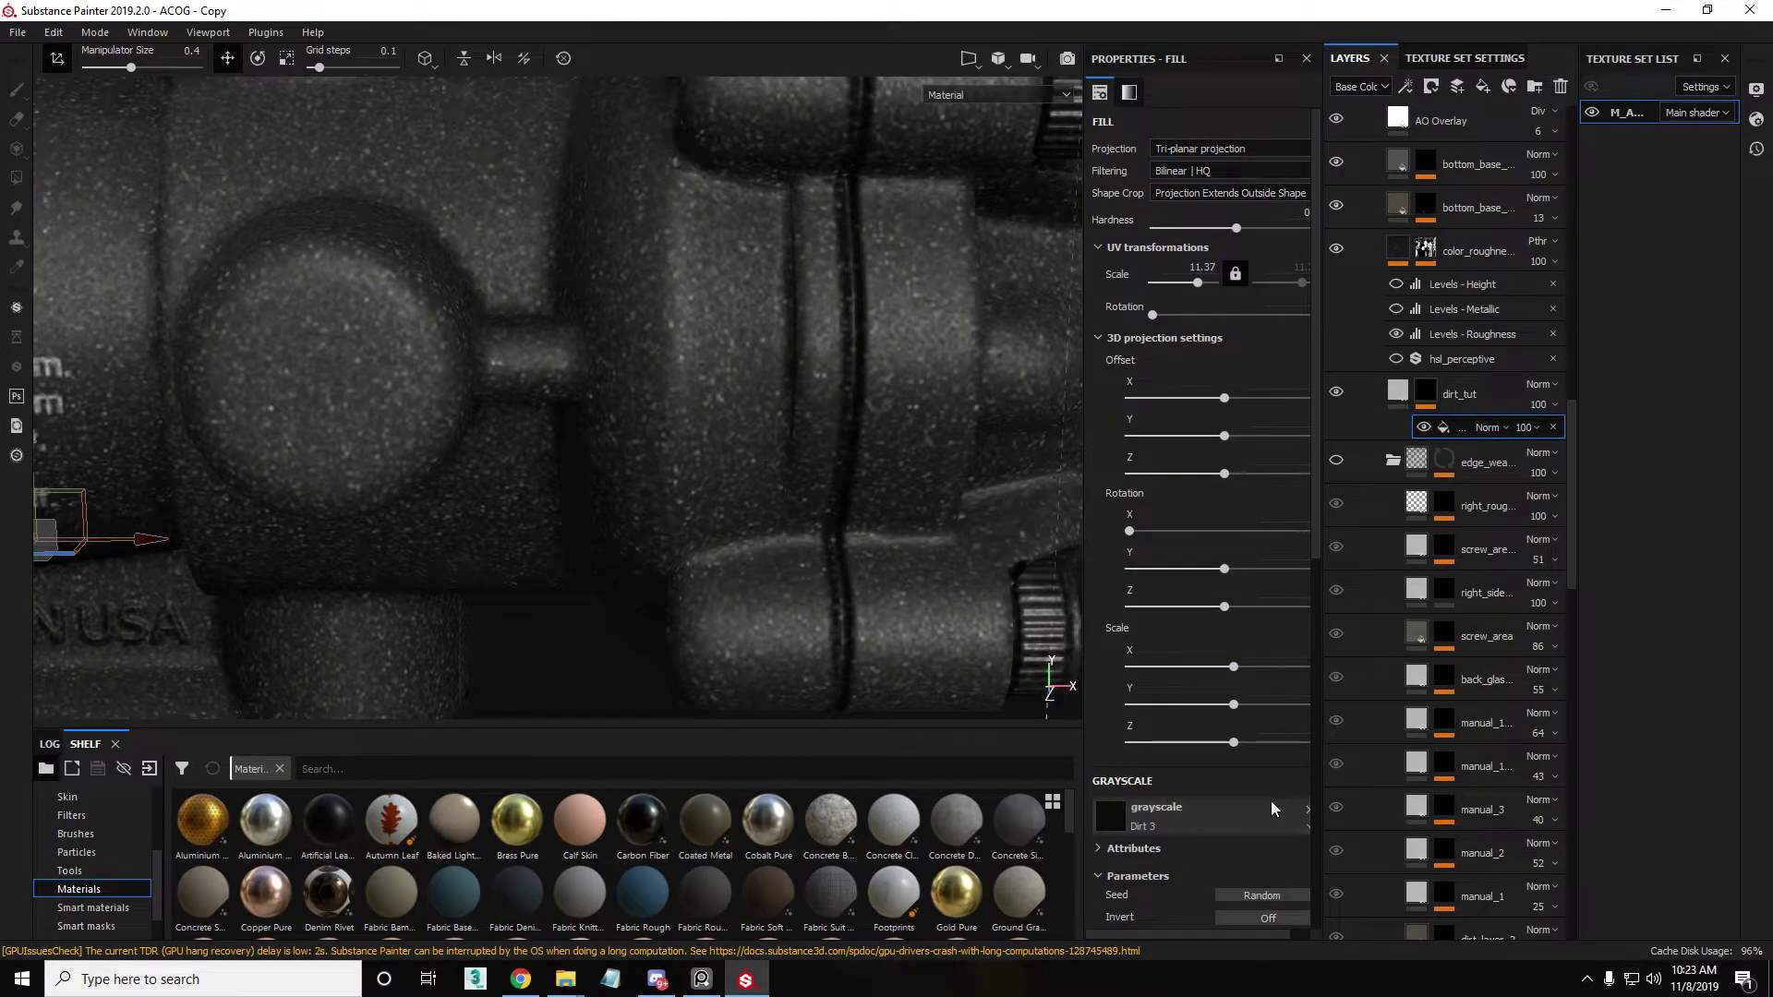
Expand the noise parameters of the Dirt 3 mask fill and examine the fine specks around the side knob and collar.
{"action": "scroll", "coordinate": [1228, 762], "scroll_direction": "down", "scroll_amount": 7}
{"action": "left_click", "coordinate": [1166, 436]}
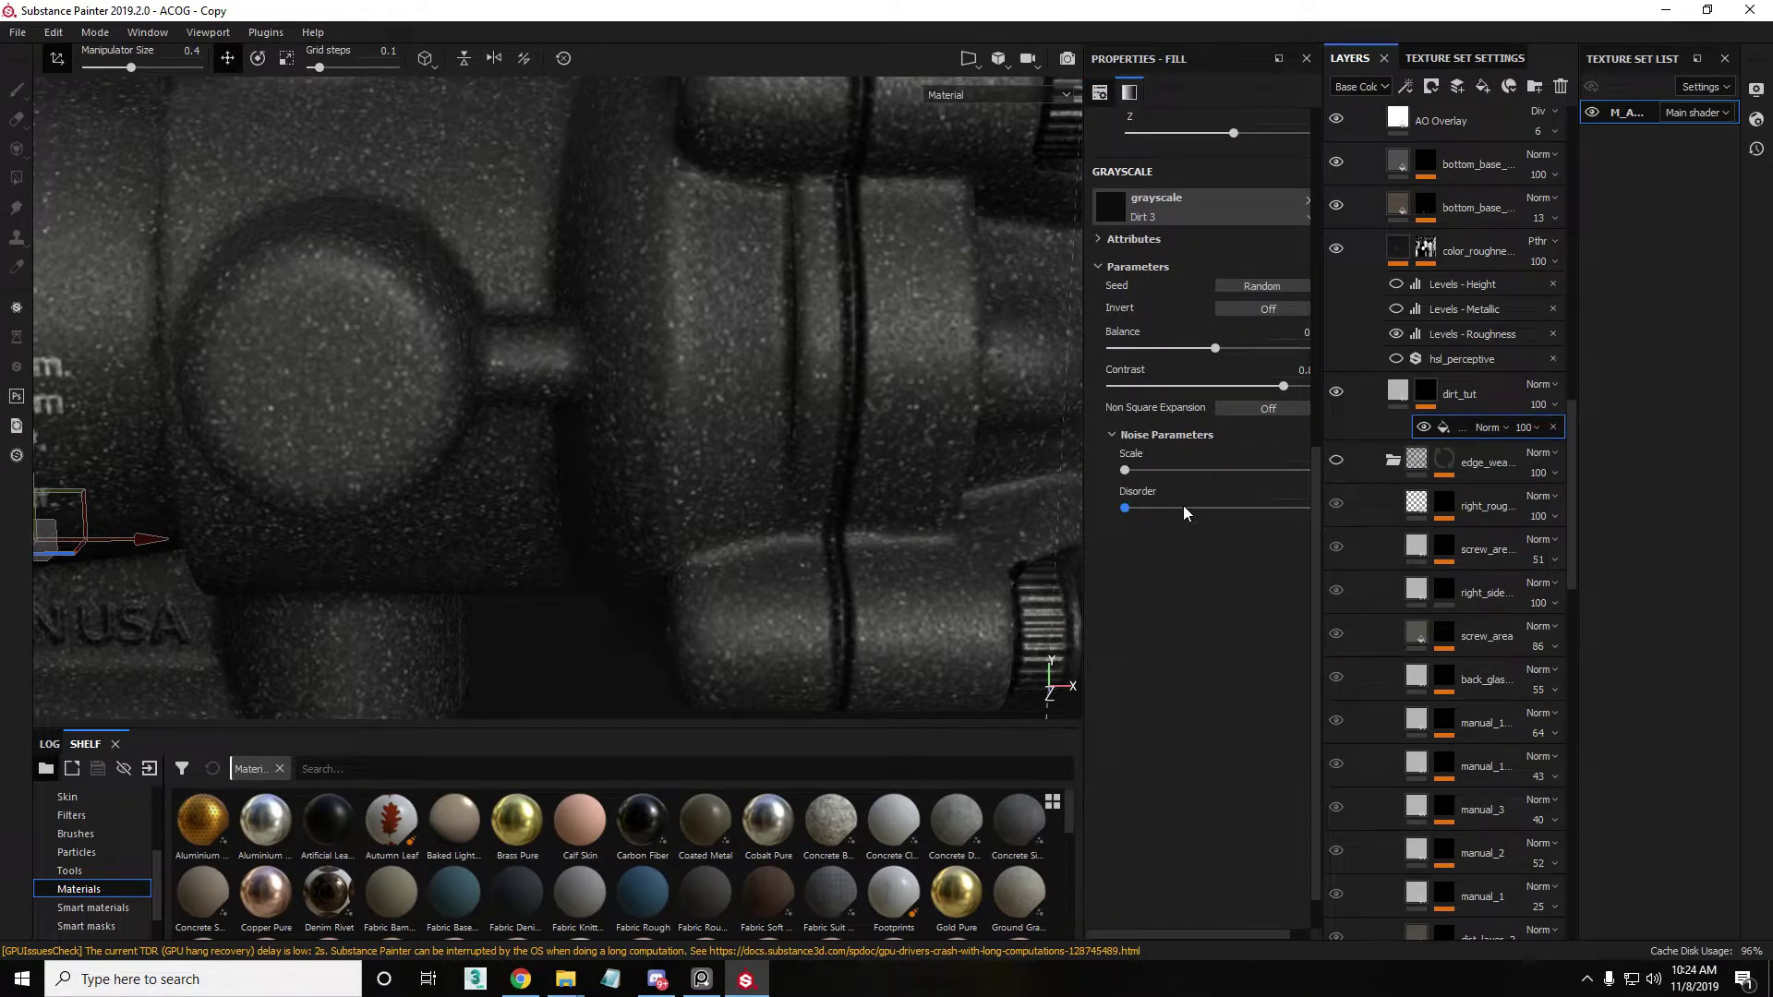
{"action": "left_click_drag", "start_coordinate": [809, 371], "coordinate": [668, 494], "text": "alt"}
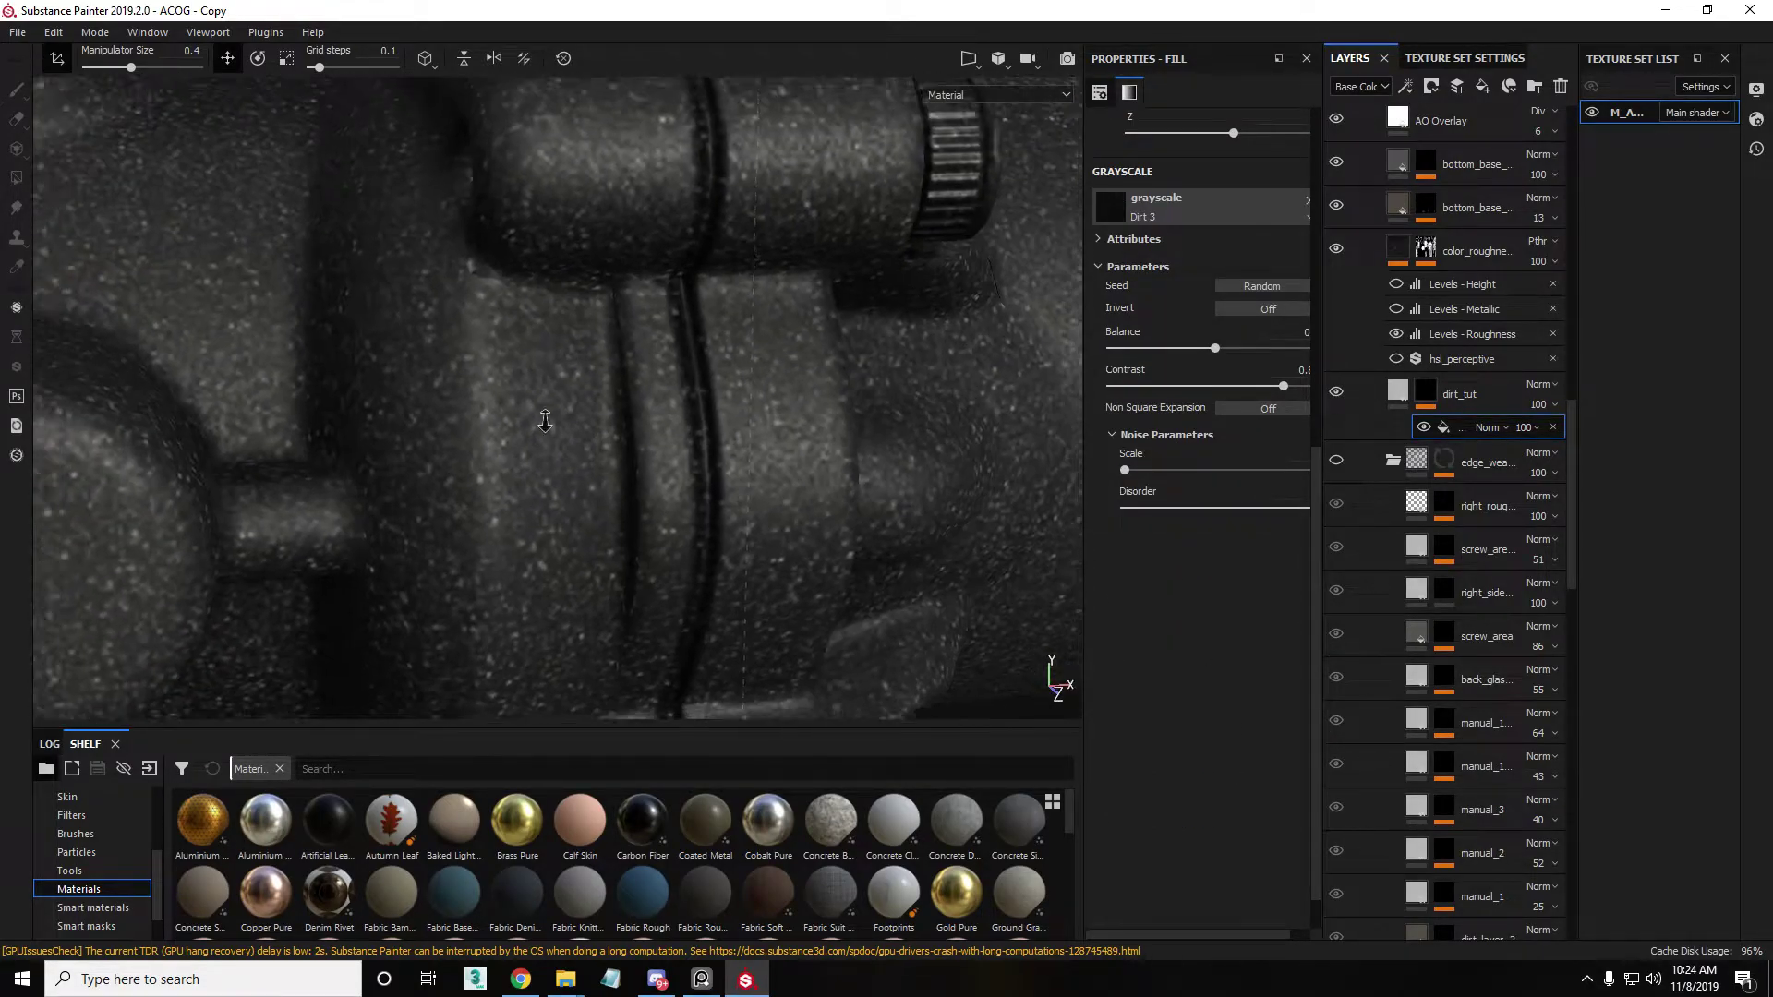
{"action": "scroll", "coordinate": [668, 494], "scroll_direction": "down", "scroll_amount": 2}
{"action": "middle_click_drag", "start_coordinate": [675, 714], "coordinate": [617, 384], "text": "alt"}
{"action": "left_click_drag", "start_coordinate": [618, 384], "coordinate": [673, 168], "text": "alt"}
{"action": "middle_click_drag", "start_coordinate": [673, 168], "coordinate": [729, 235], "text": "alt"}
{"action": "mouse_move", "coordinate": [1772, 411]}
{"action": "right_mouse_down"}
{"action": "mouse_move", "coordinate": [1690, 406]}
{"action": "mouse_move", "coordinate": [1632, 478]}
{"action": "right_mouse_up"}
{"action": "right_click_drag", "start_coordinate": [1638, 507], "coordinate": [1607, 514]}
{"action": "mouse_move", "coordinate": [1439, 523]}
{"action": "right_mouse_down"}
{"action": "mouse_move", "coordinate": [1772, 531]}
{"action": "mouse_move", "coordinate": [1392, 493]}
{"action": "mouse_move", "coordinate": [1591, 529]}
{"action": "mouse_move", "coordinate": [1769, 508]}
{"action": "right_mouse_up"}
{"action": "middle_click_drag", "start_coordinate": [652, 104], "coordinate": [636, 232], "text": "alt"}
{"action": "right_click_drag", "start_coordinate": [635, 231], "coordinate": [923, 366], "text": "alt"}
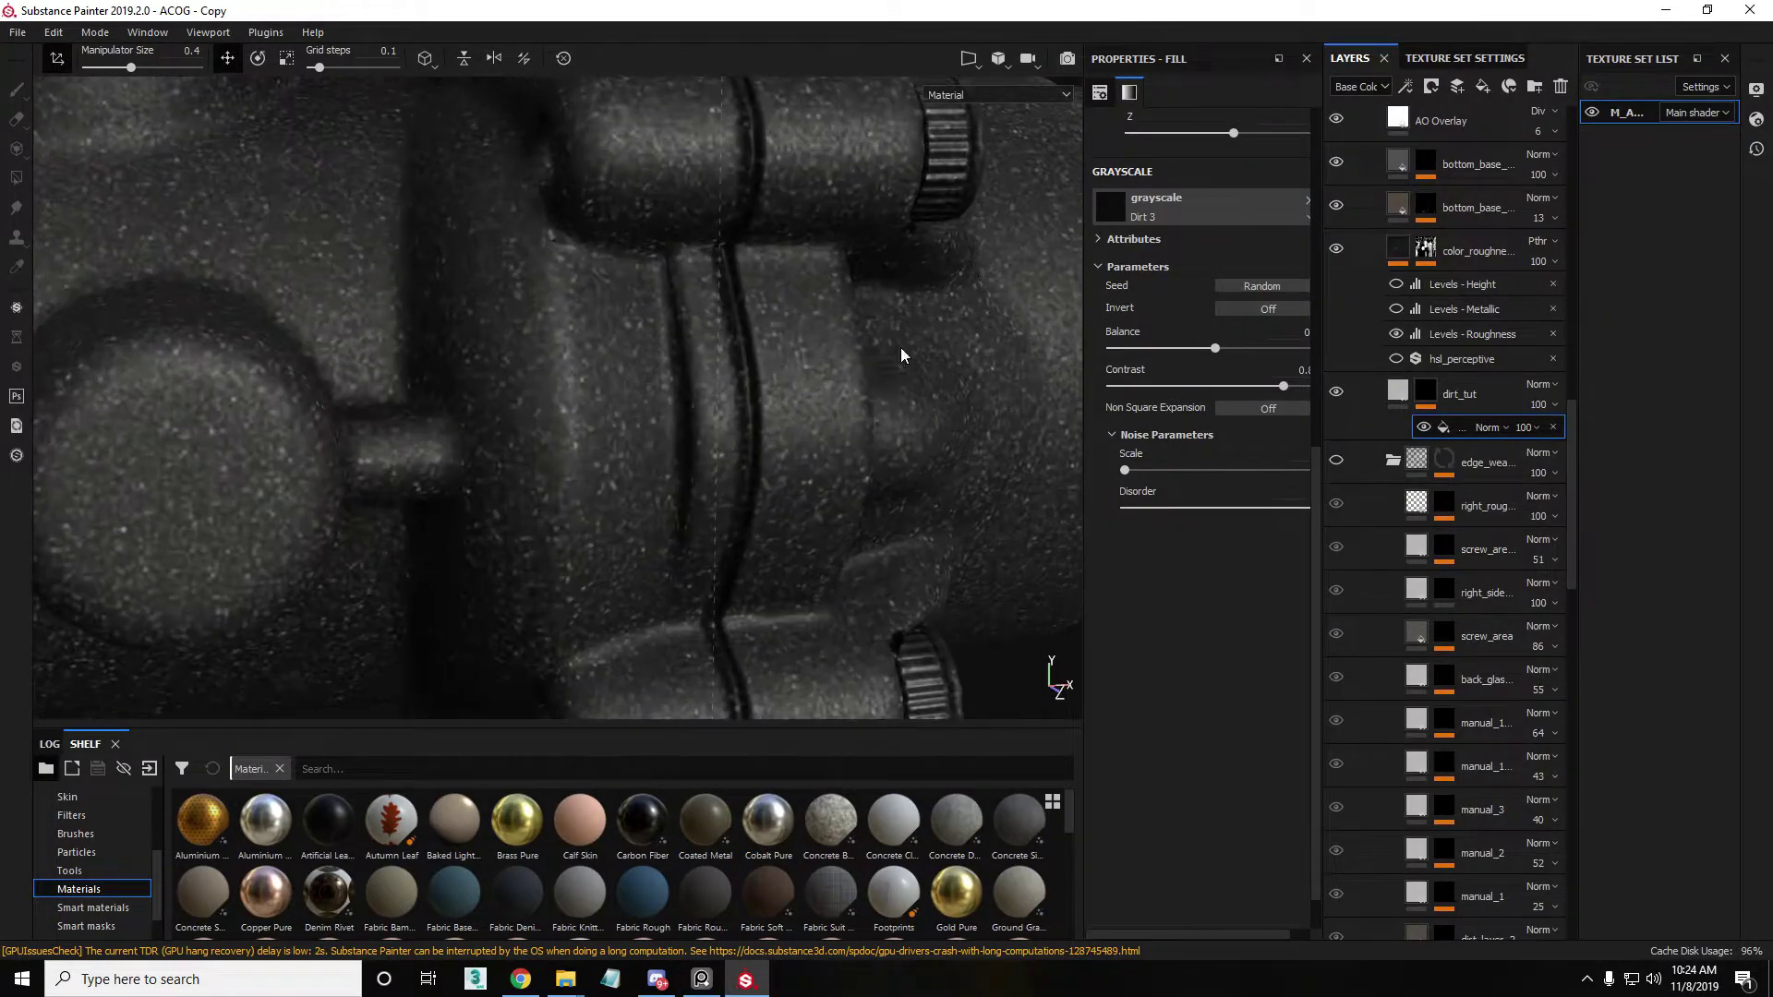
{"action": "middle_click_drag", "start_coordinate": [437, 424], "coordinate": [620, 395], "text": "alt"}
{"action": "right_click_drag", "start_coordinate": [620, 395], "coordinate": [724, 356], "text": "alt"}
{"action": "left_click_drag", "start_coordinate": [724, 357], "coordinate": [595, 349], "text": "alt"}
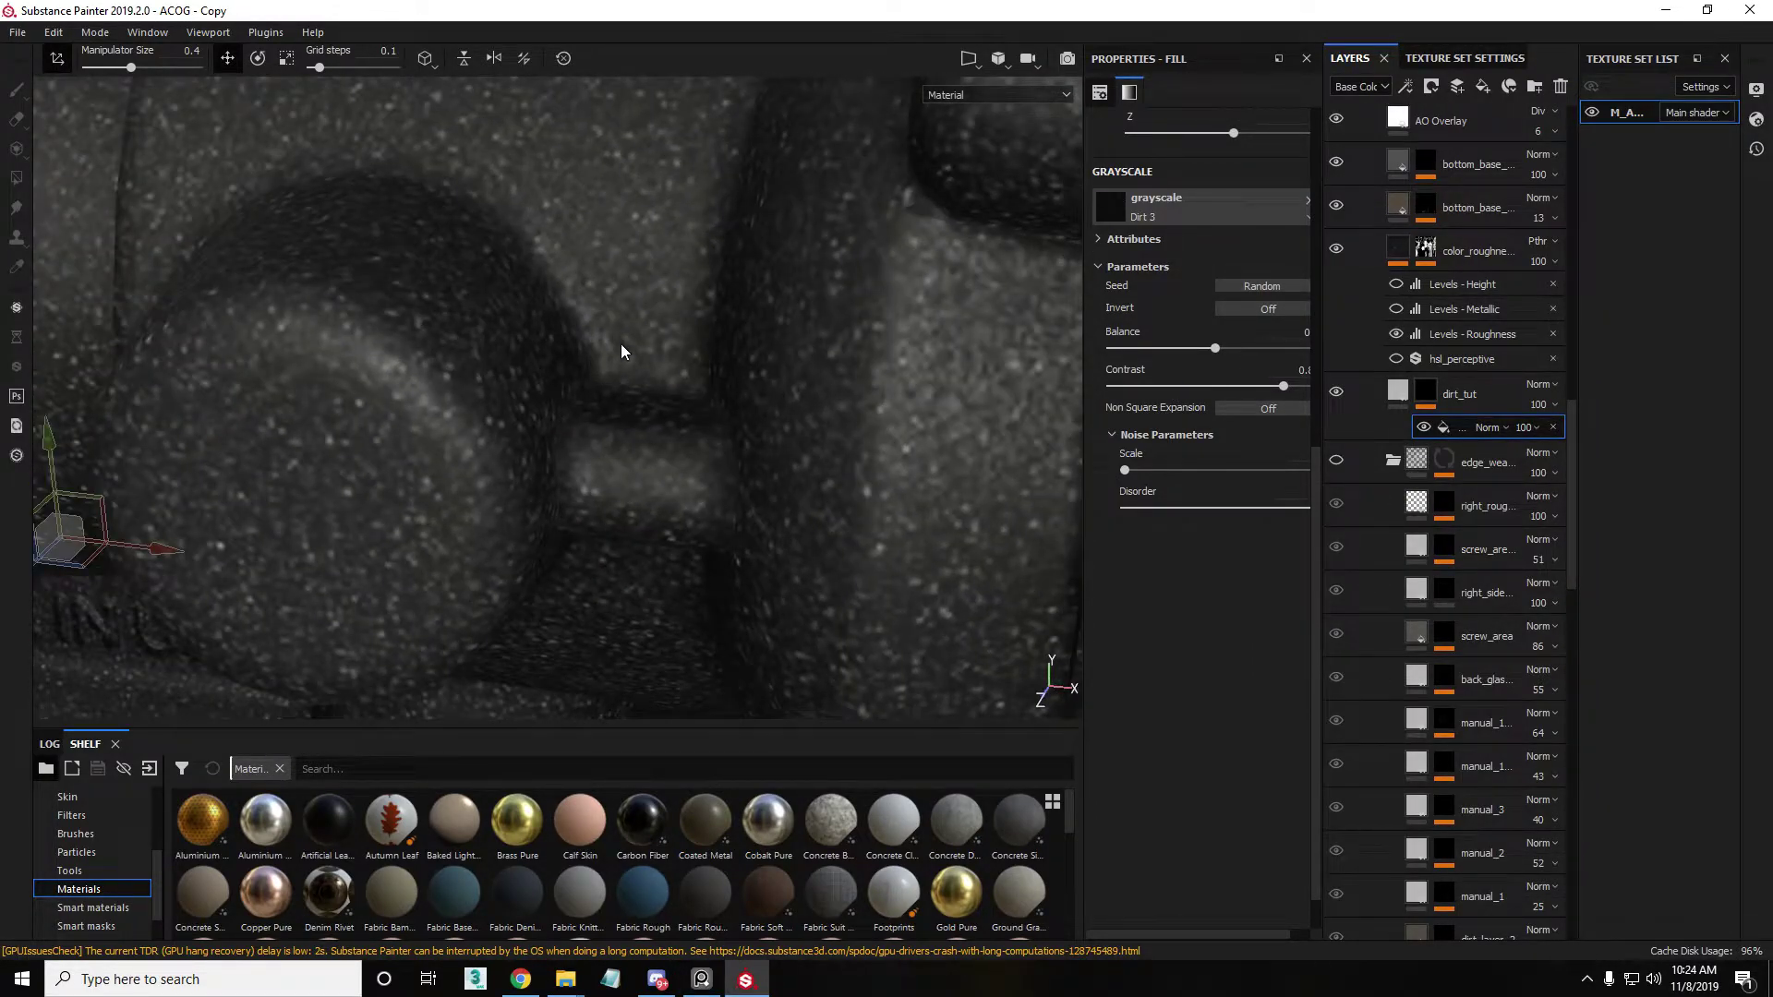
Add a Levels effect to the dirt_tut mask and set its input white point to 0.454 and midtone to 0.847.
{"action": "right_click", "coordinate": [1461, 434]}
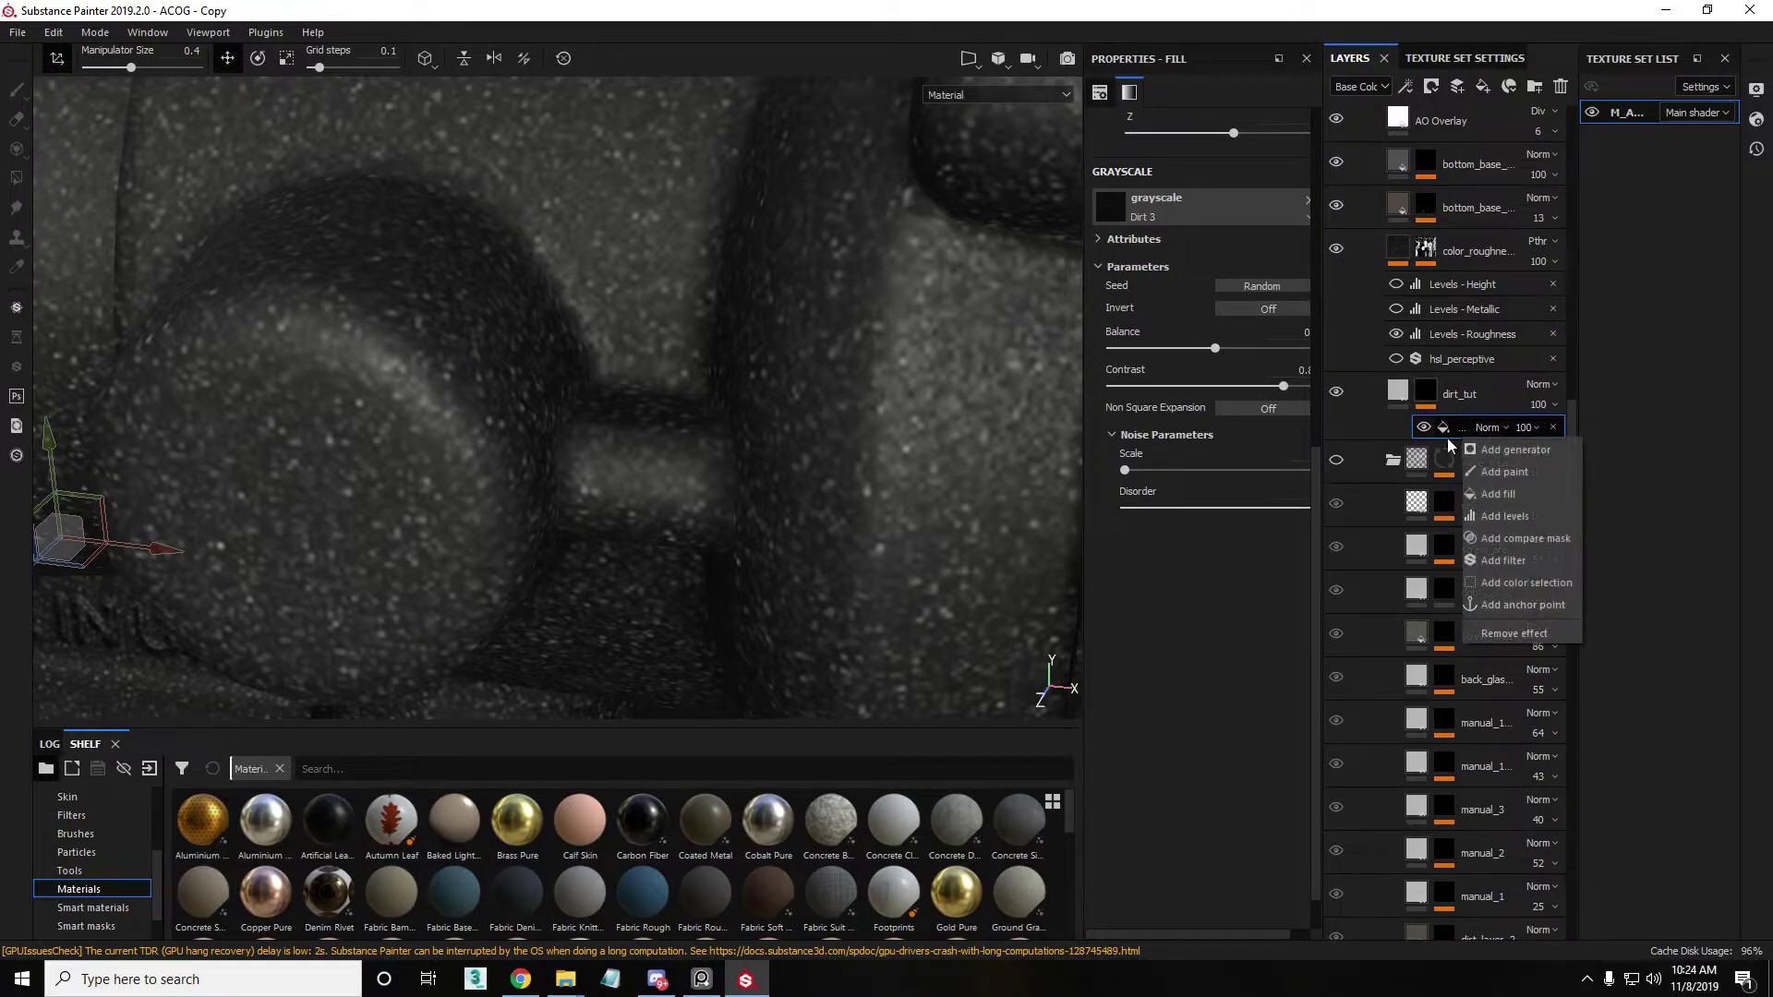
{"action": "left_click", "coordinate": [1504, 517]}
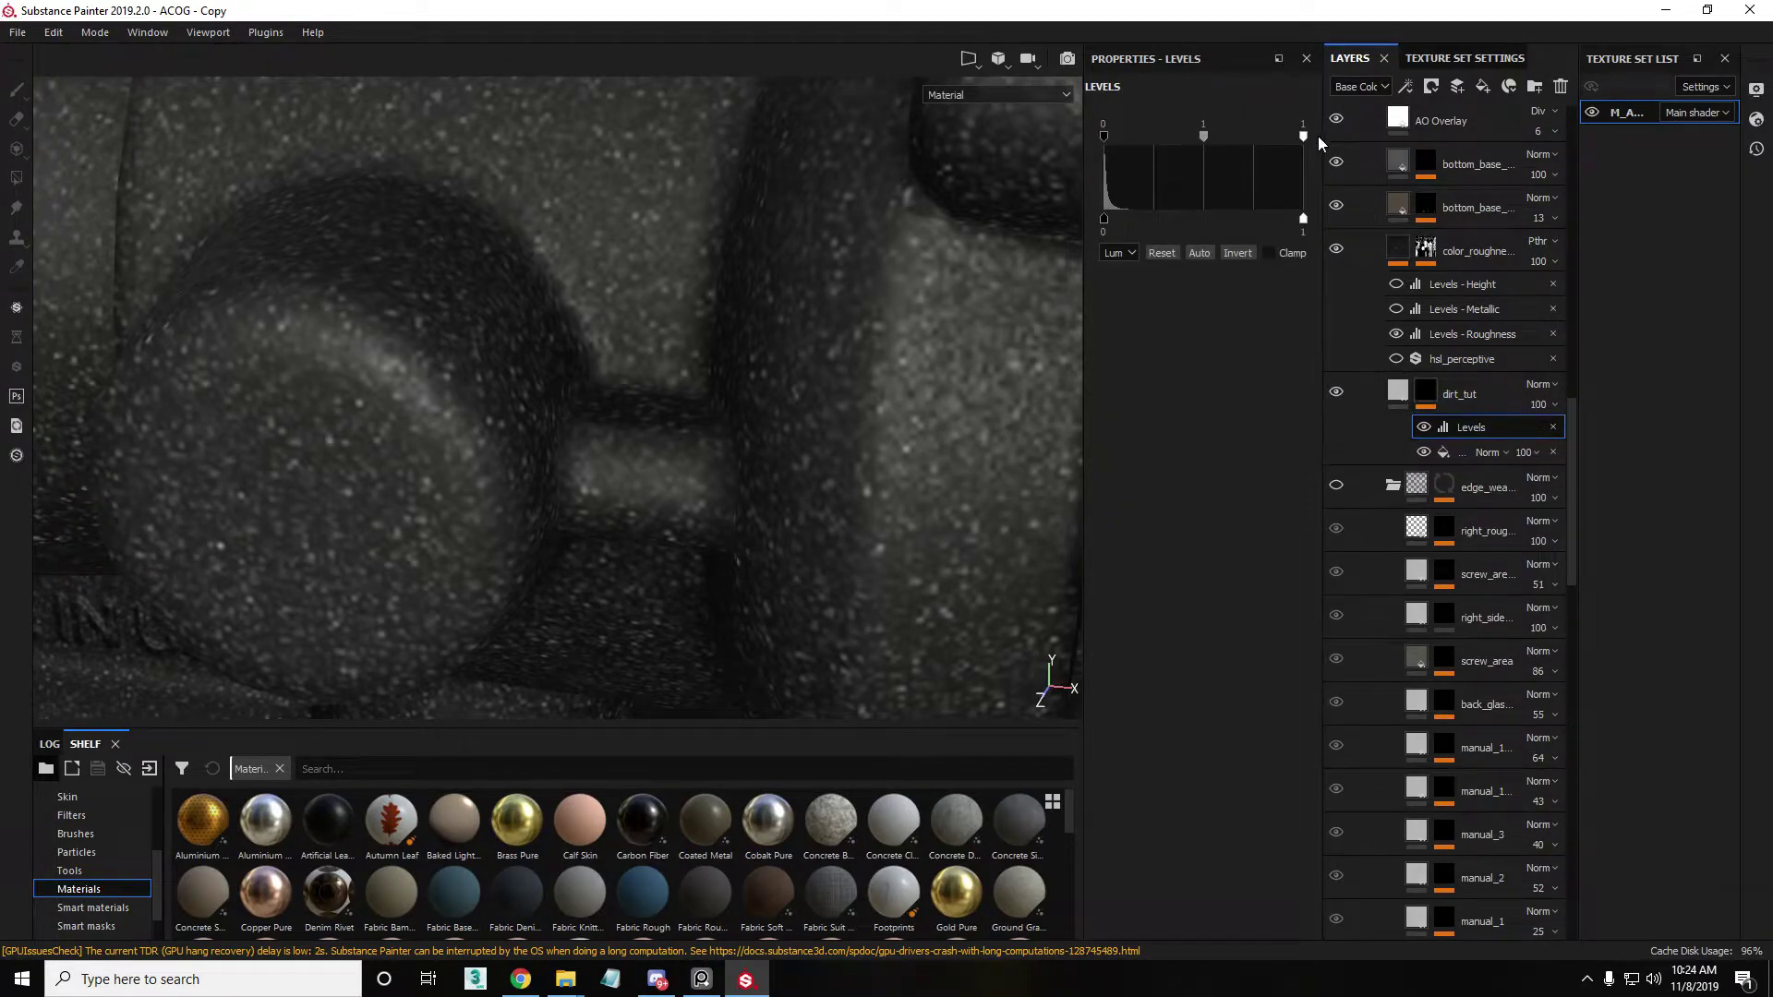
{"action": "left_click_drag", "start_coordinate": [1249, 139], "coordinate": [1195, 141]}
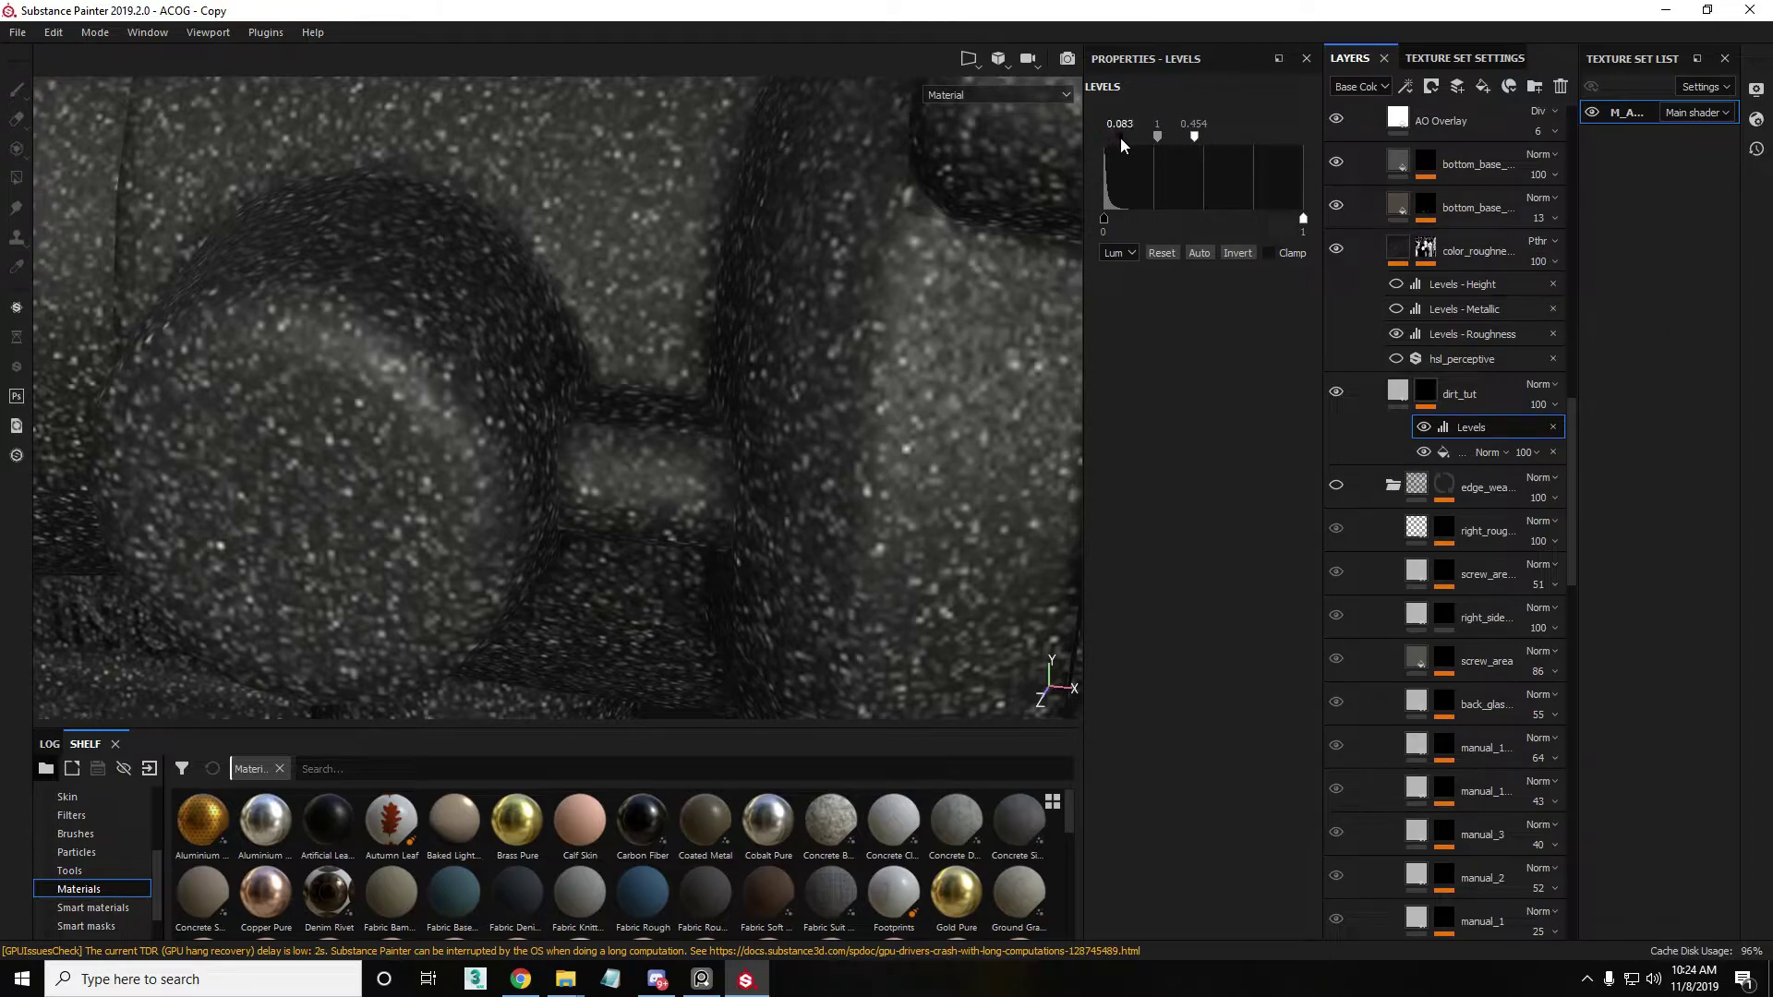
{"action": "left_click_drag", "start_coordinate": [1121, 136], "coordinate": [1073, 145]}
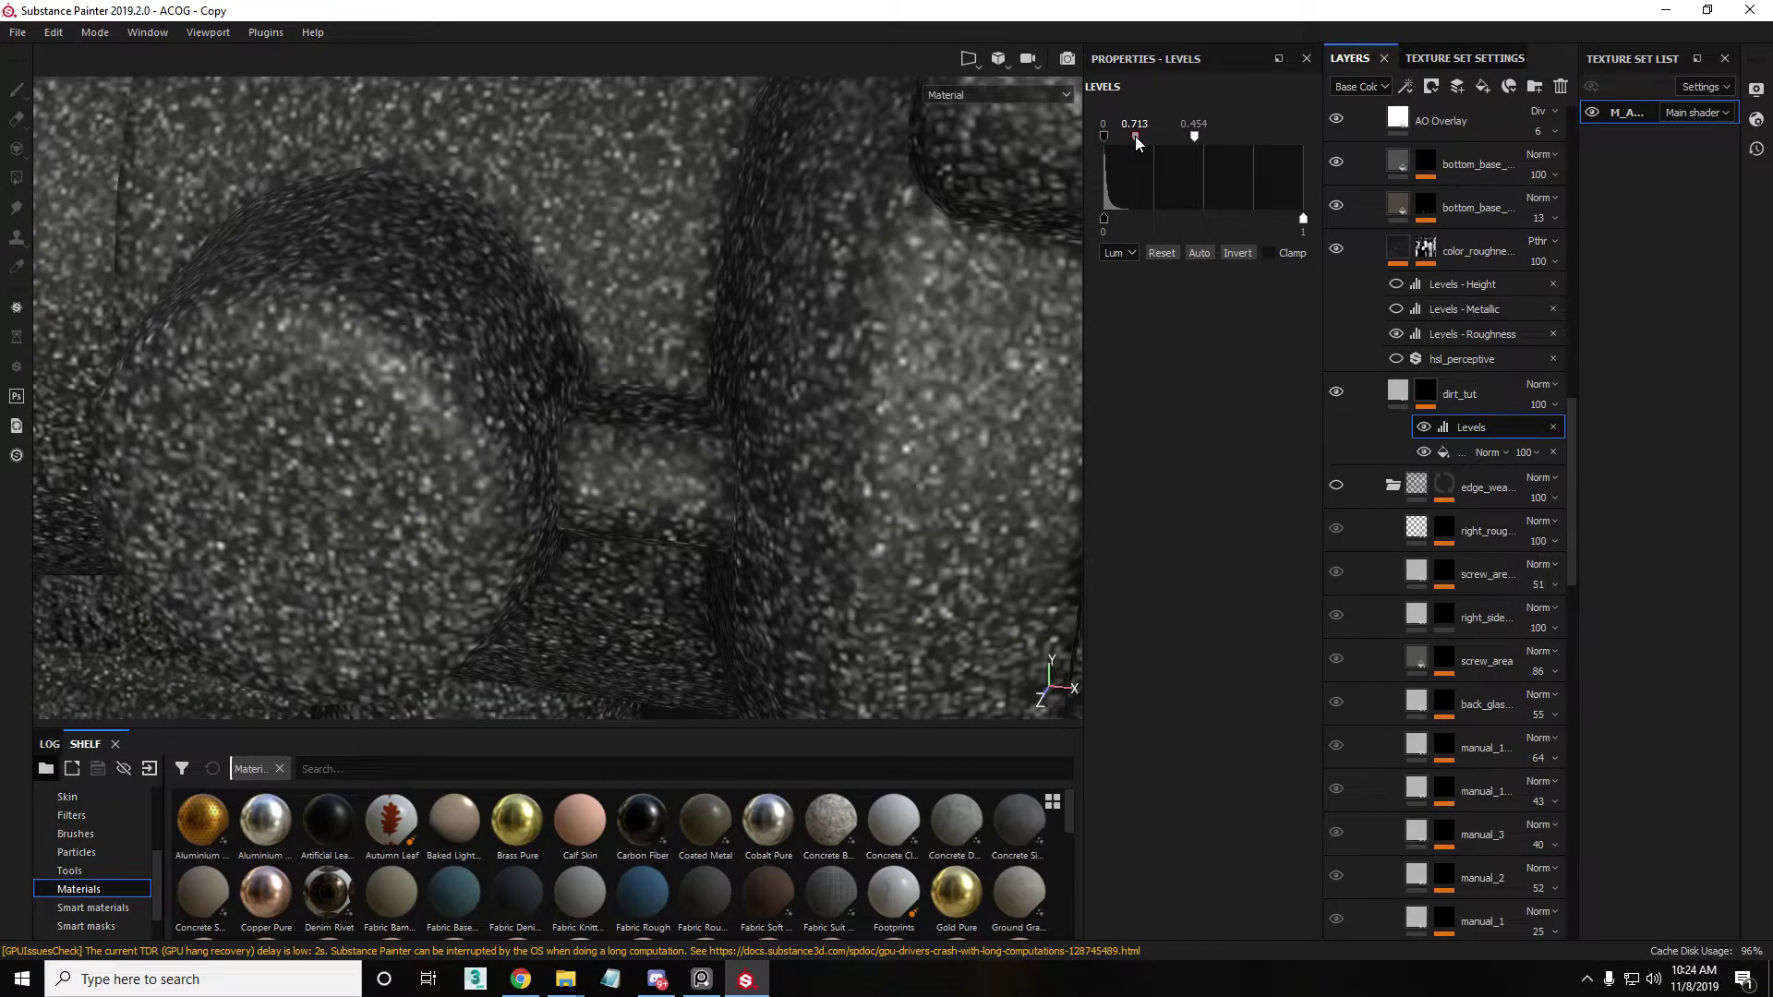
{"action": "left_click_drag", "start_coordinate": [1140, 139], "coordinate": [1141, 141]}
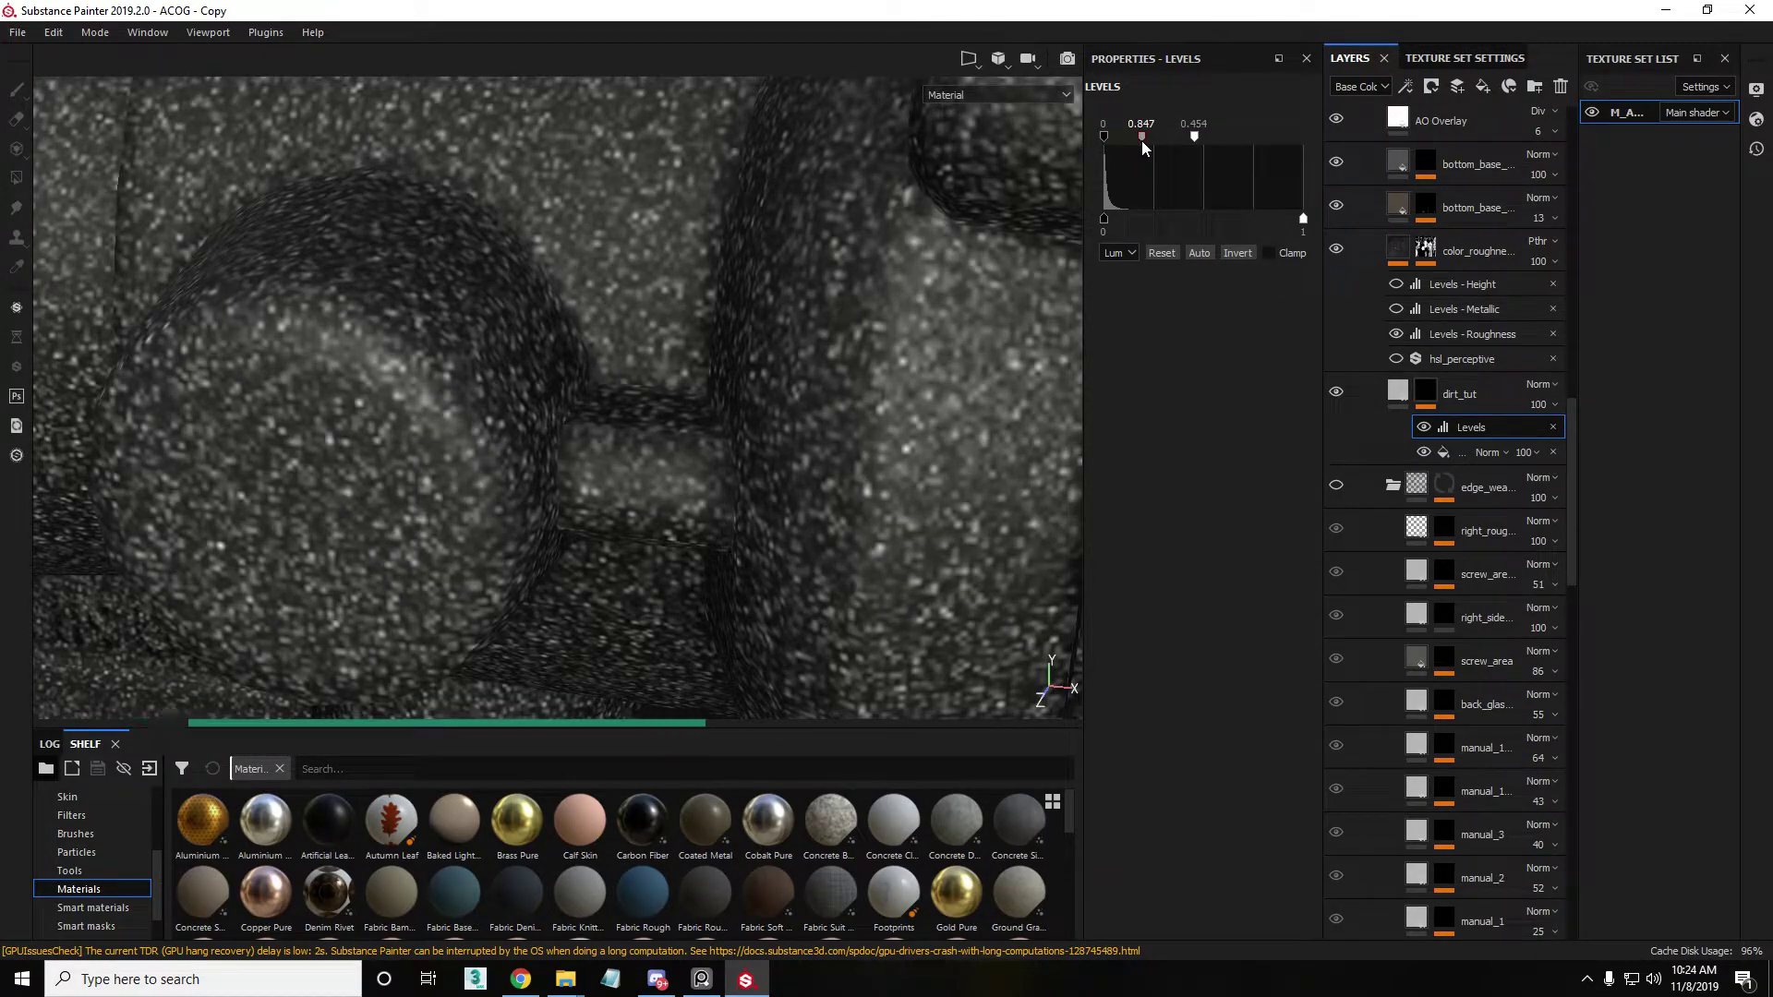
Add a paint effect to the dirt_tut mask and move it beneath the Levels and Dirt 3 fill effects.
{"action": "right_click_drag", "start_coordinate": [575, 348], "coordinate": [44, 241], "text": "alt"}
{"action": "right_click_drag", "start_coordinate": [835, 348], "coordinate": [470, 398], "text": "alt"}
{"action": "middle_click_drag", "start_coordinate": [849, 431], "coordinate": [840, 327], "text": "alt"}
{"action": "right_click_drag", "start_coordinate": [1772, 439], "coordinate": [468, 428]}
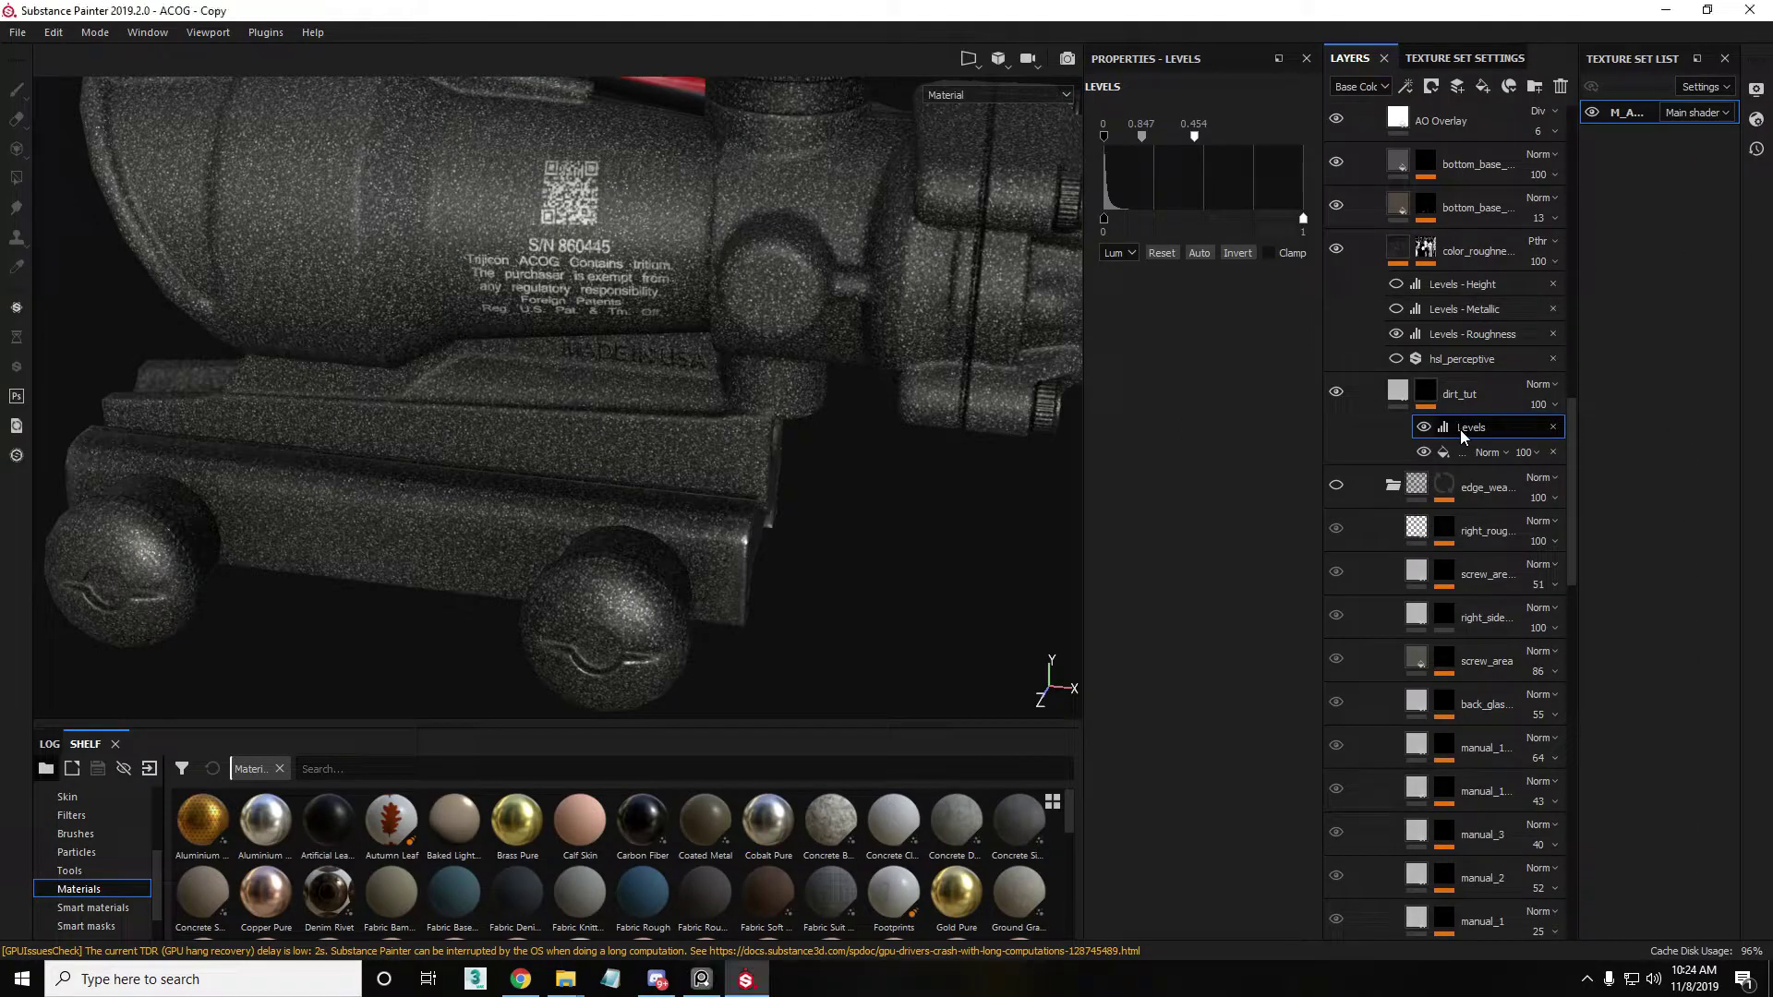
{"action": "right_click", "coordinate": [1460, 429]}
{"action": "left_click", "coordinate": [1511, 465]}
{"action": "left_click", "coordinate": [1477, 431]}
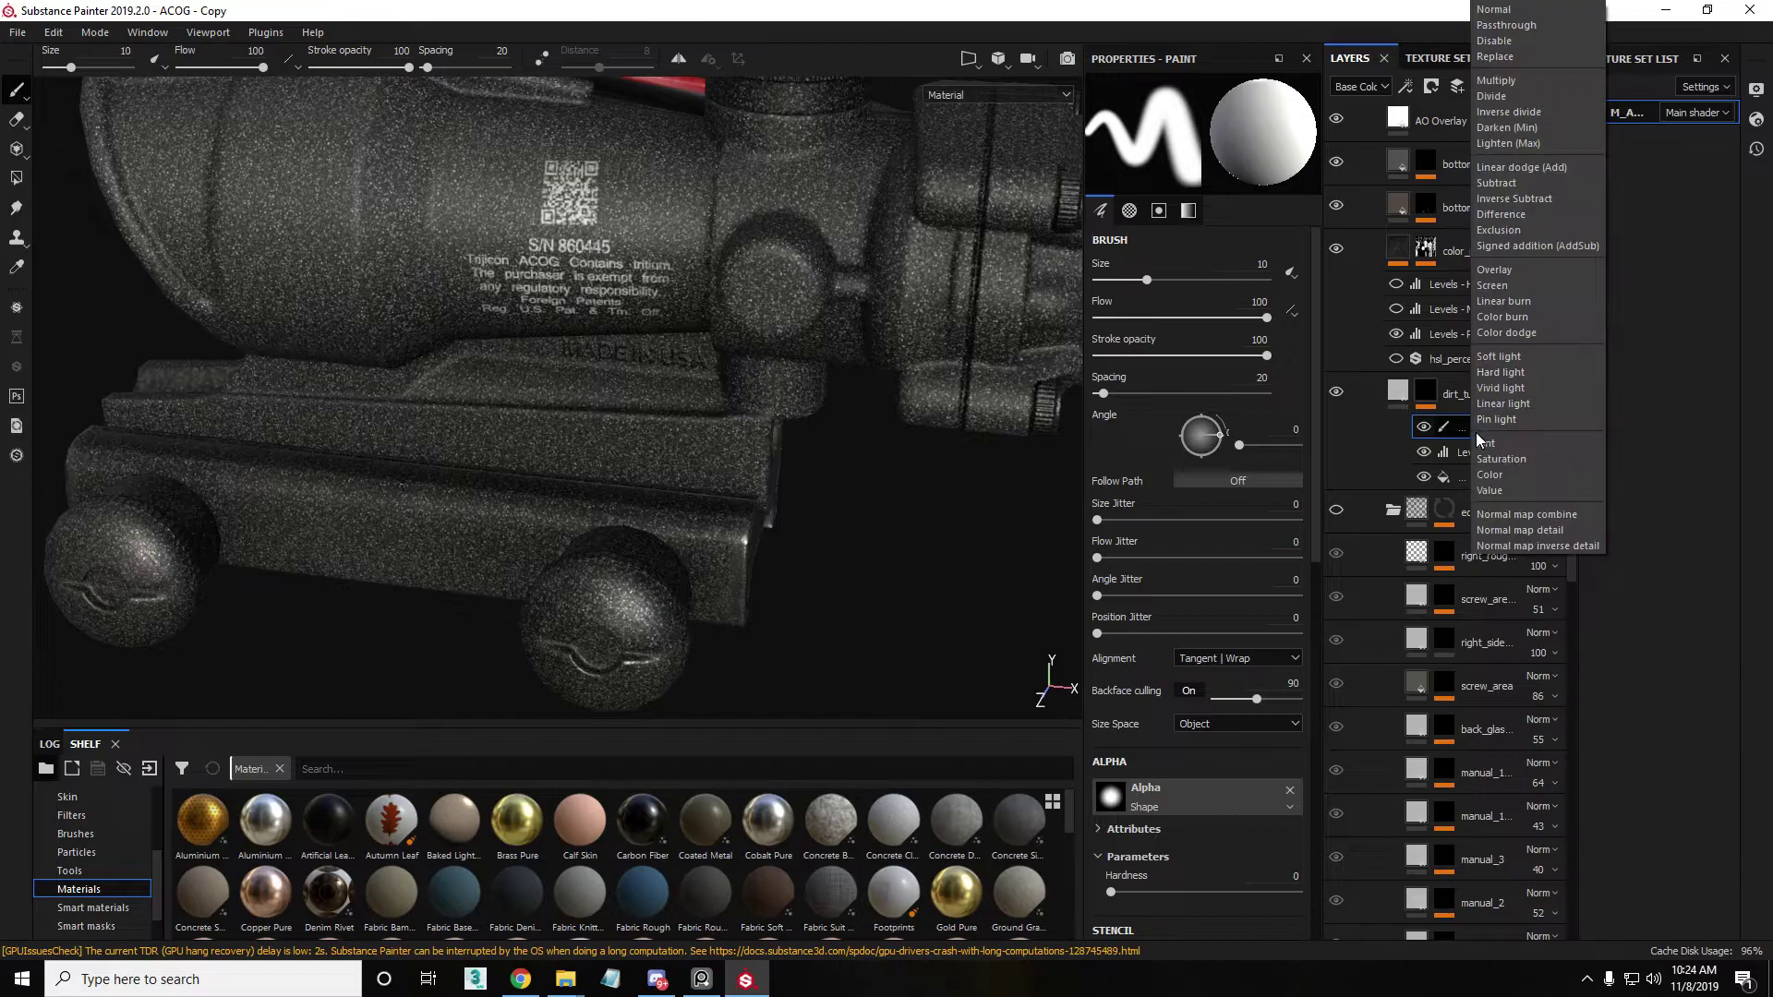
{"action": "left_click", "coordinate": [1447, 434]}
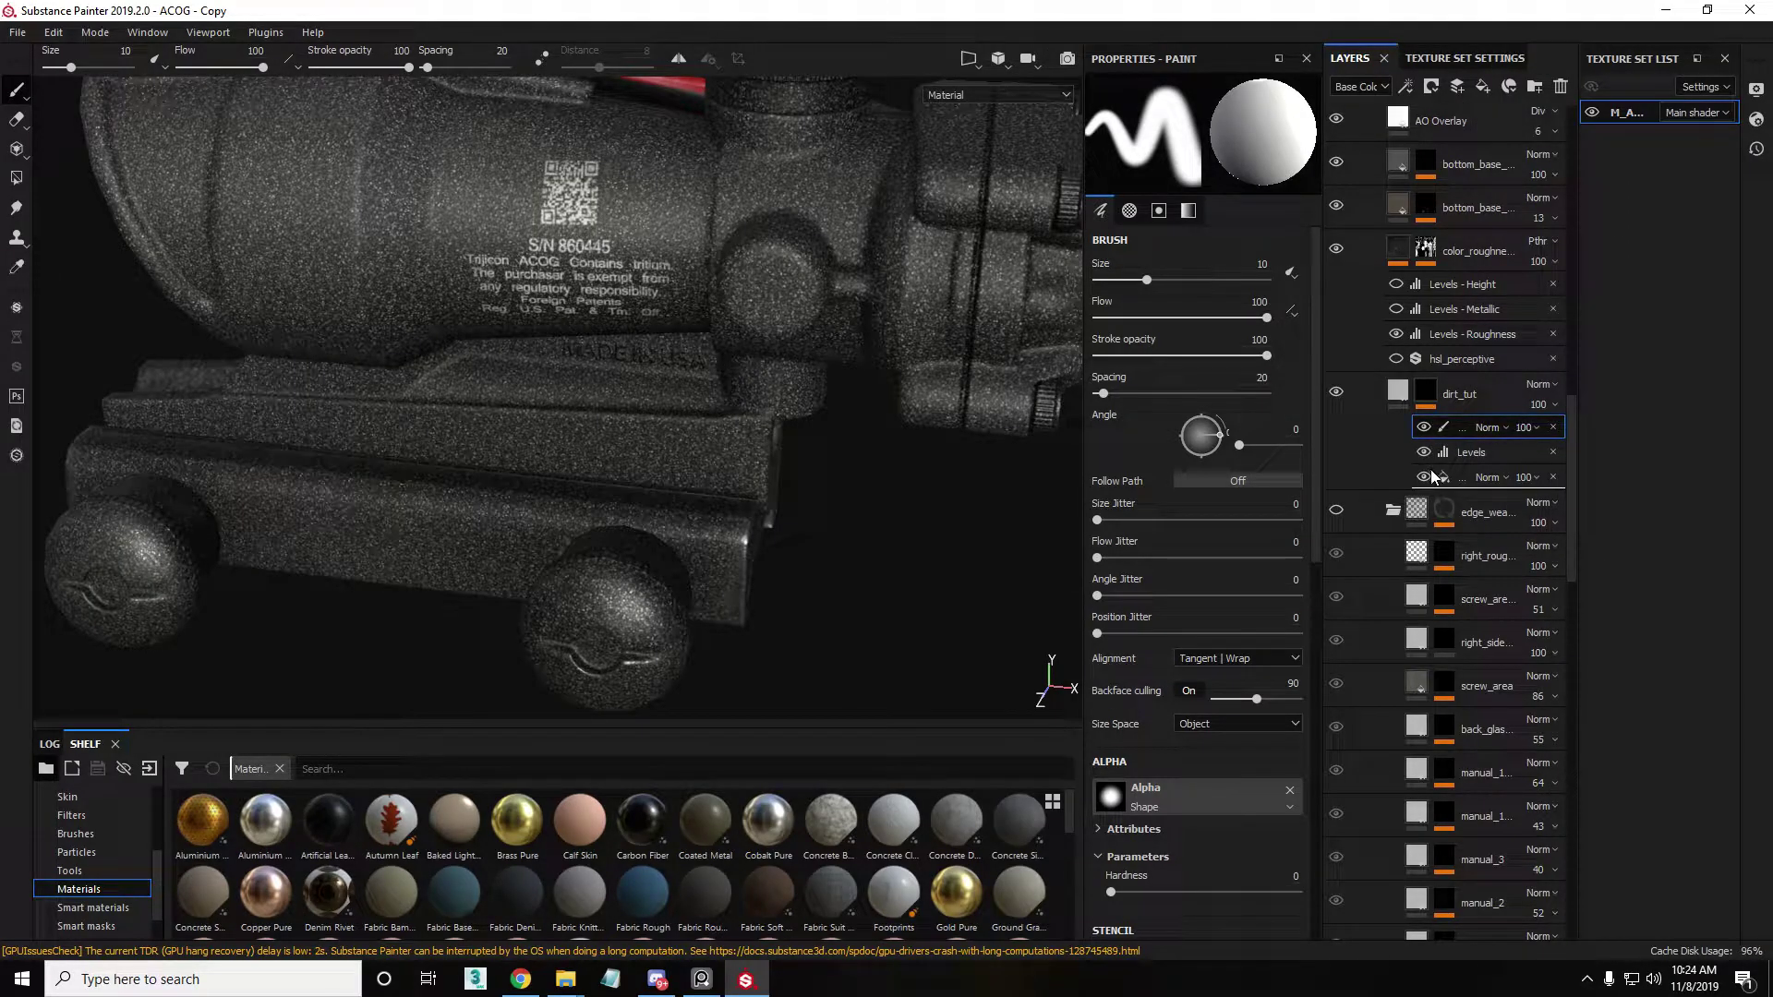
{"action": "left_click_drag", "start_coordinate": [1479, 458], "coordinate": [1481, 462]}
Set the blend mode of the Dirt 3 fill in the dirt_tut mask to Multiply.
{"action": "left_click", "coordinate": [1496, 454]}
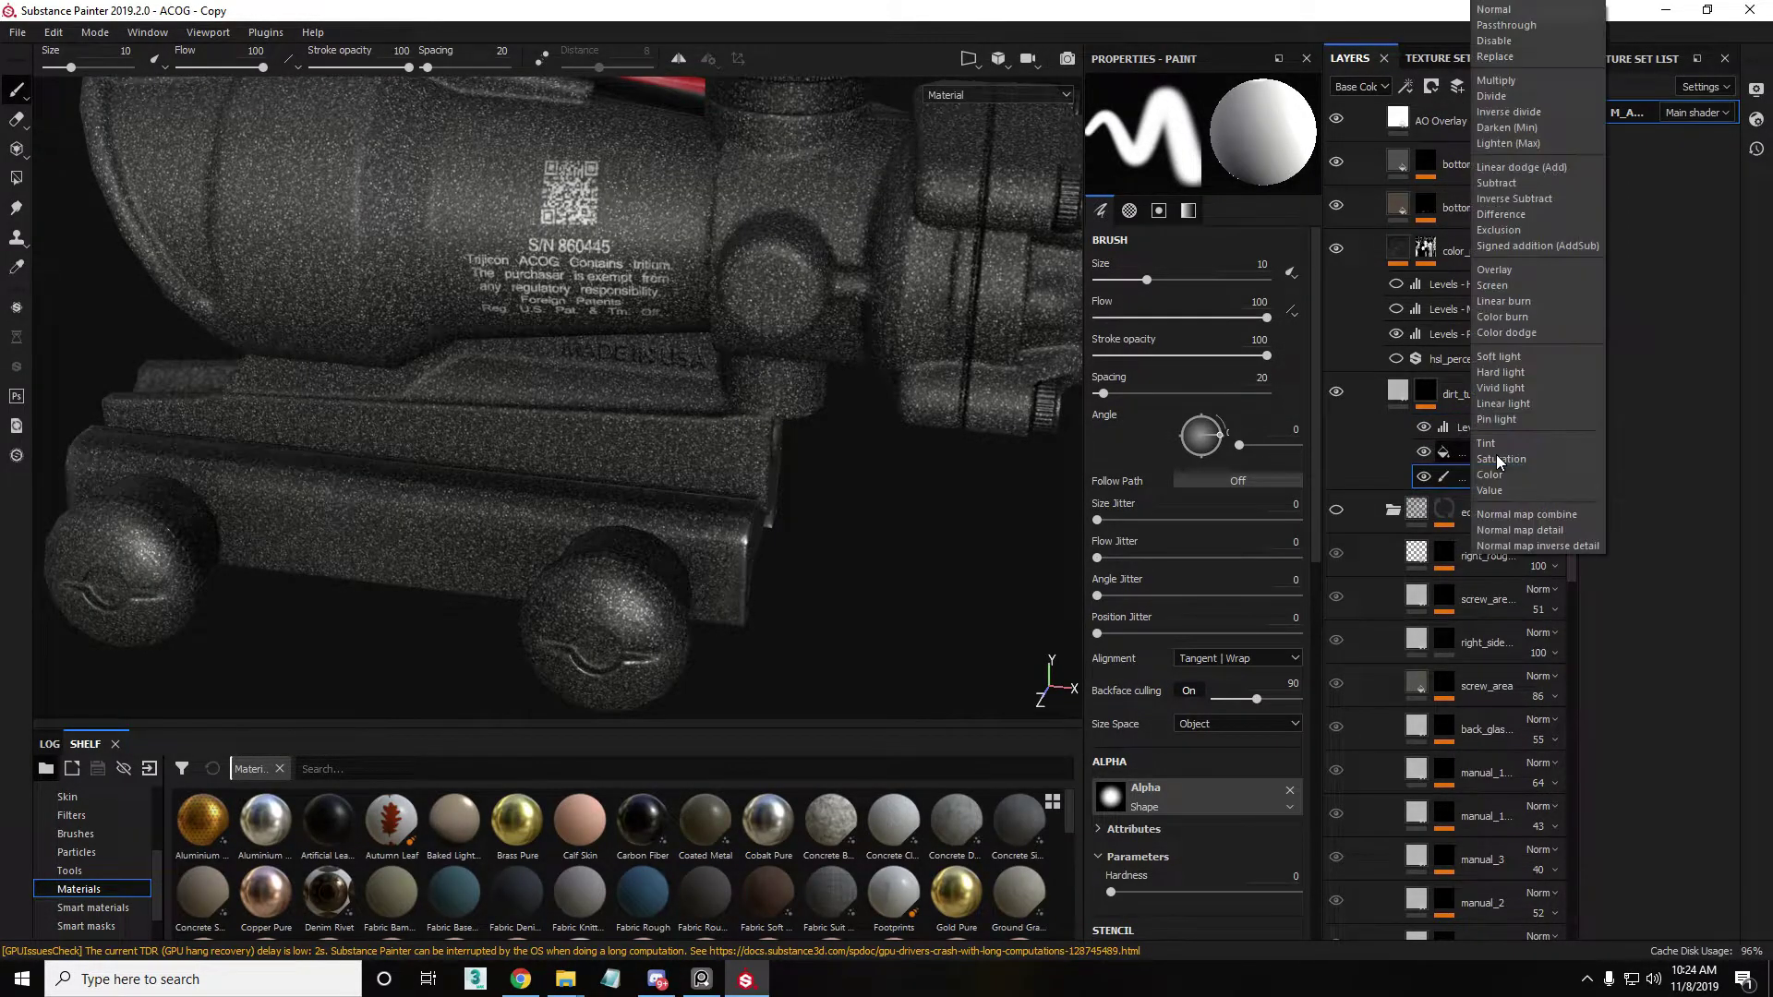
{"action": "left_click", "coordinate": [1496, 81]}
{"action": "middle_click_drag", "start_coordinate": [662, 249], "coordinate": [569, 337], "text": "alt"}
{"action": "right_click_drag", "start_coordinate": [569, 337], "coordinate": [1211, 475], "text": "alt"}
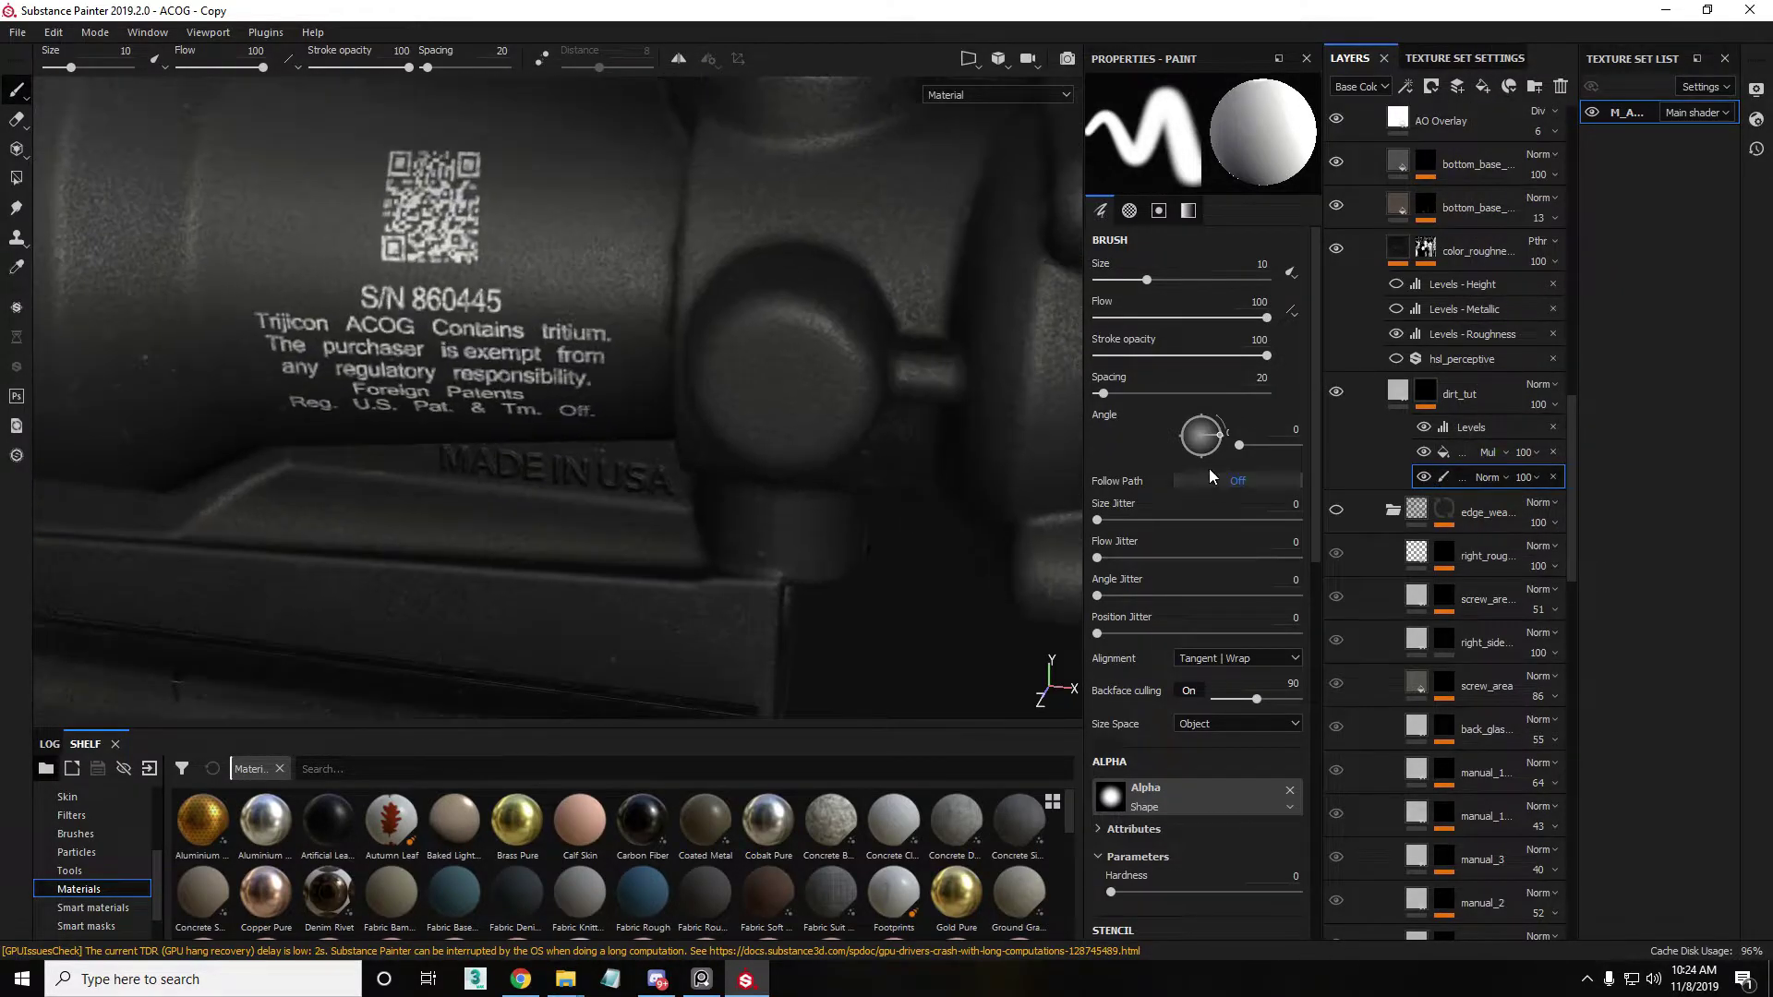
Try painting dirt specks into the dirt_tut mask on the housing above the side knob with the soft round brush at size 10.
{"action": "middle_click_drag", "start_coordinate": [930, 289], "coordinate": [570, 404], "text": "alt"}
{"action": "right_click_drag", "start_coordinate": [569, 403], "coordinate": [801, 471], "text": "alt"}
{"action": "mouse_move", "coordinate": [597, 472]}
{"action": "left_mouse_down"}
{"action": "mouse_move", "coordinate": [554, 423]}
{"action": "mouse_move", "coordinate": [637, 302]}
{"action": "left_mouse_up"}
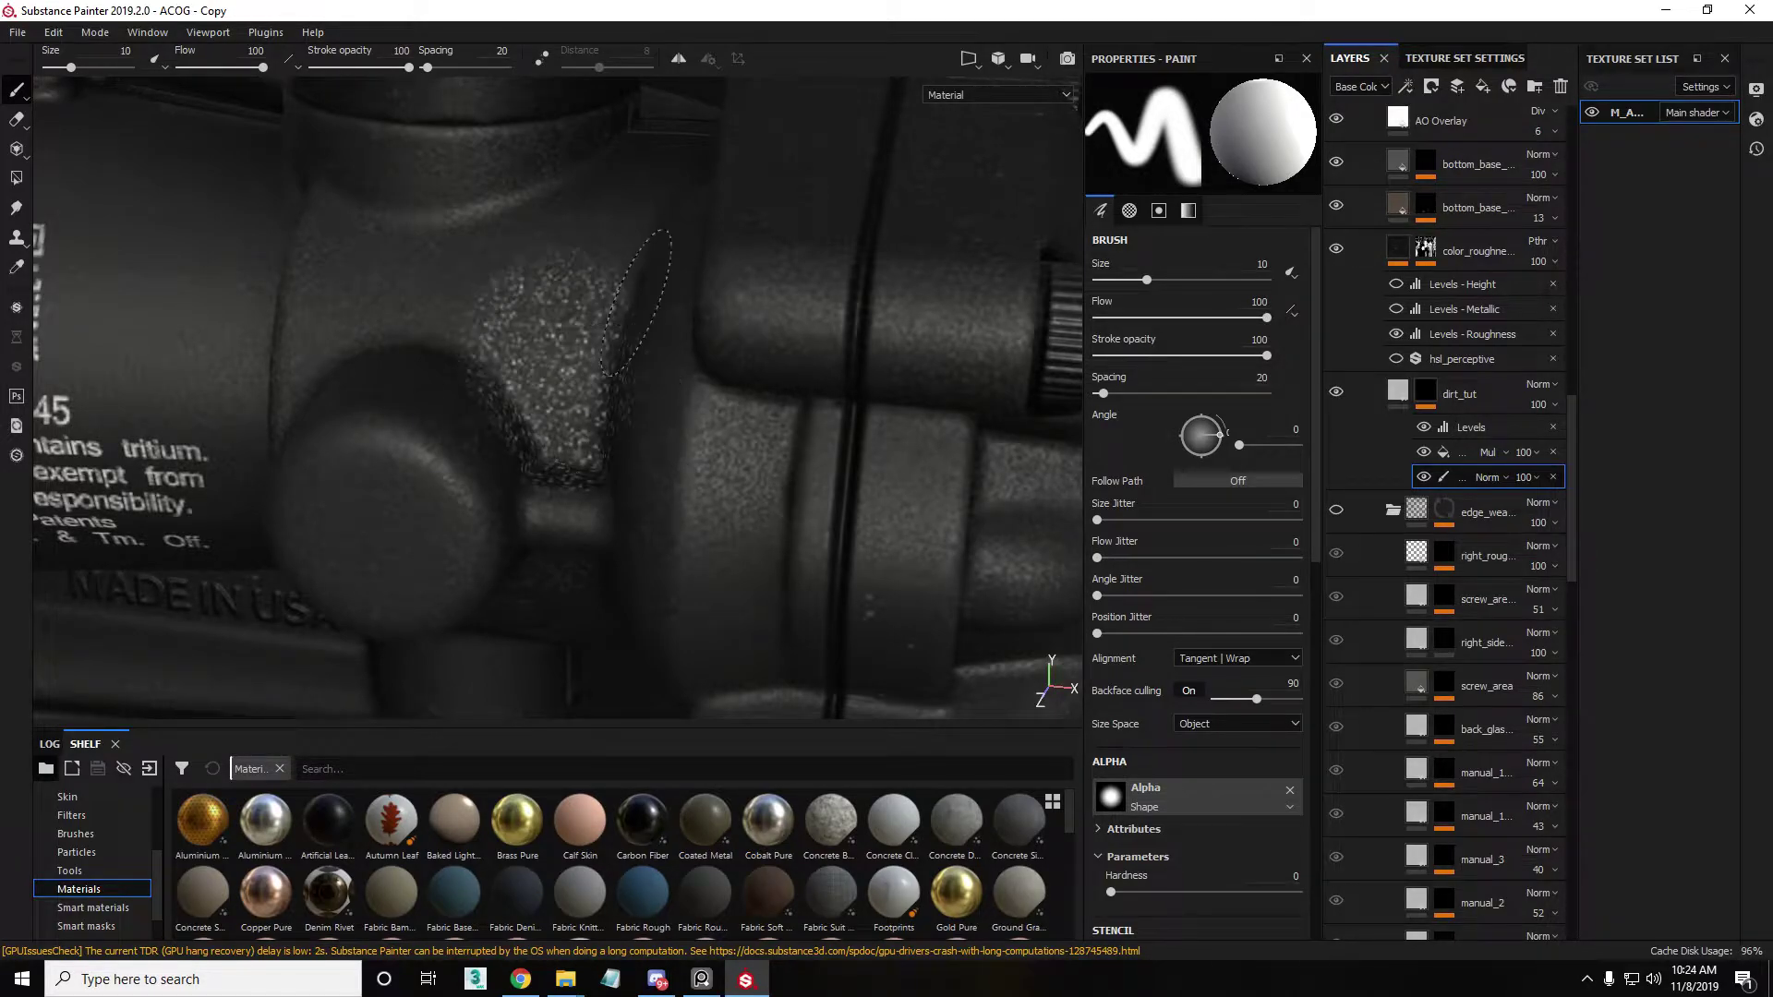
{"action": "mouse_move", "coordinate": [526, 412]}
{"action": "left_mouse_down", "text": "alt"}
{"action": "mouse_move", "coordinate": [625, 415]}
{"action": "mouse_move", "coordinate": [573, 429]}
{"action": "left_mouse_up", "text": "alt"}
{"action": "left_click_drag", "start_coordinate": [542, 317], "coordinate": [565, 346]}
{"action": "mouse_move", "coordinate": [687, 471]}
{"action": "left_mouse_down", "text": "alt"}
{"action": "mouse_move", "coordinate": [843, 490]}
{"action": "mouse_move", "coordinate": [794, 407]}
{"action": "mouse_move", "coordinate": [799, 485]}
{"action": "left_mouse_up", "text": "alt"}
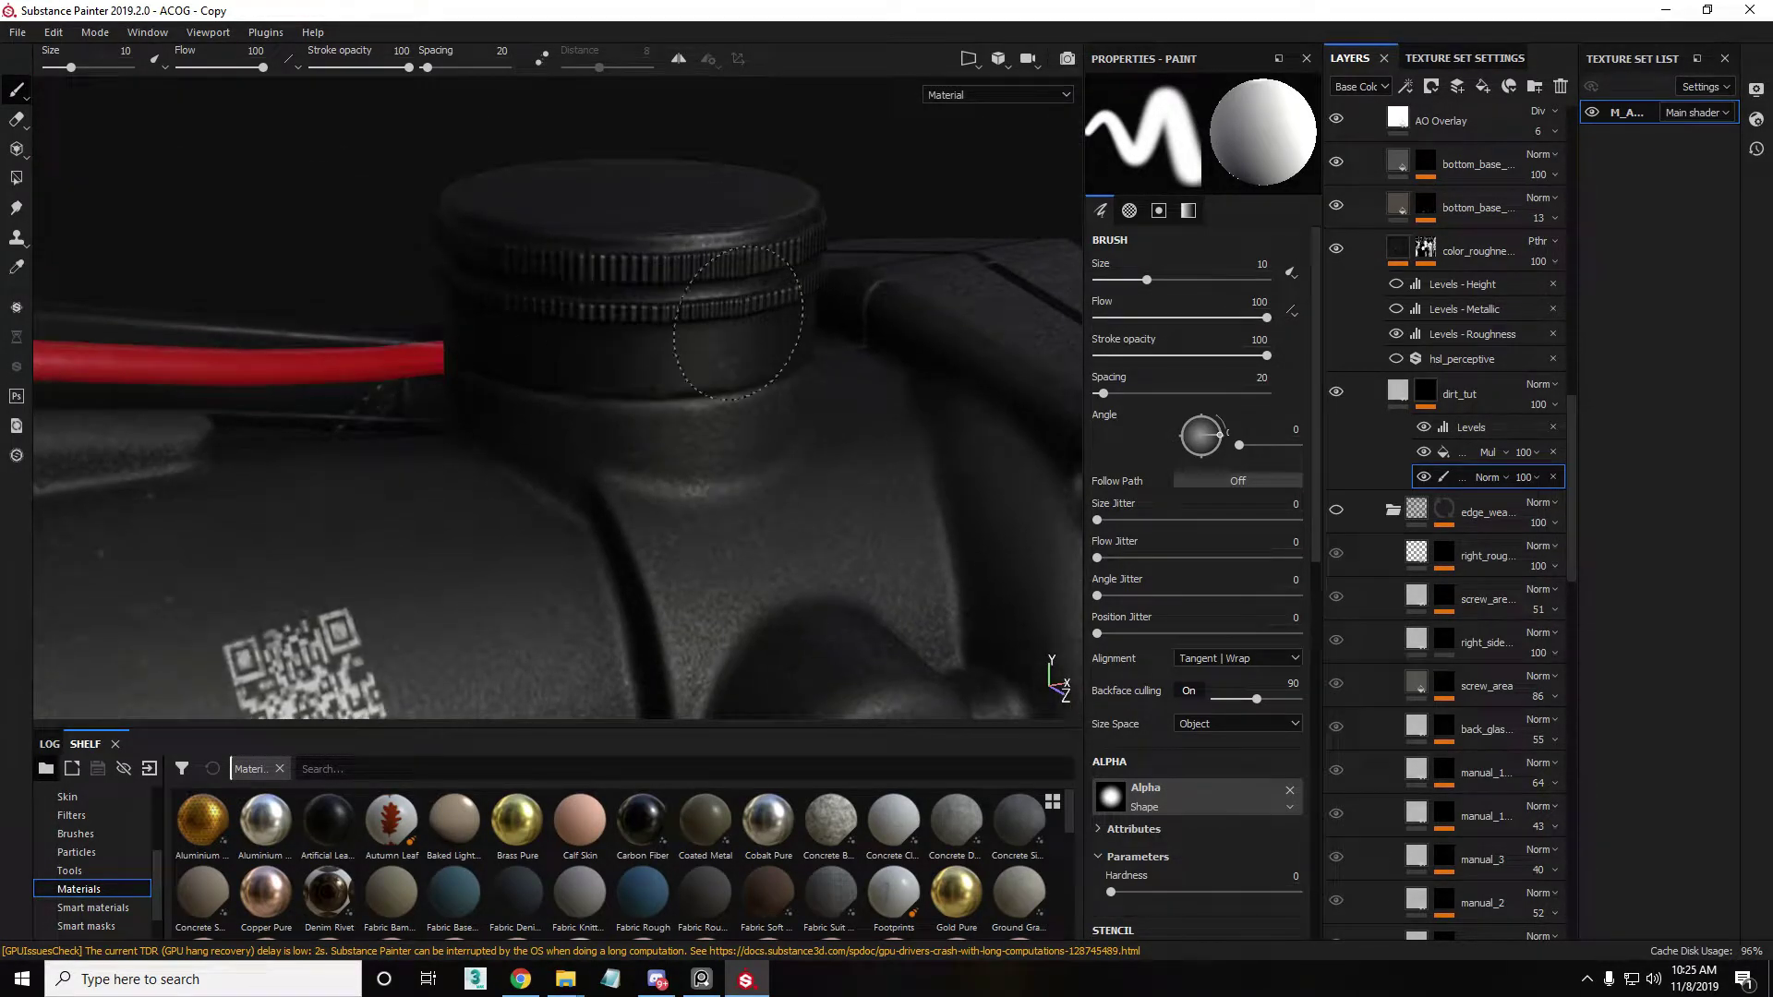
Search the brush alphas for dirt and replace the soft round alpha with the second of the Brush Paper alphas.
{"action": "mouse_move", "coordinate": [812, 522]}
{"action": "middle_mouse_down", "text": "alt"}
{"action": "mouse_move", "coordinate": [660, 428]}
{"action": "mouse_move", "coordinate": [732, 435]}
{"action": "middle_mouse_up", "text": "alt"}
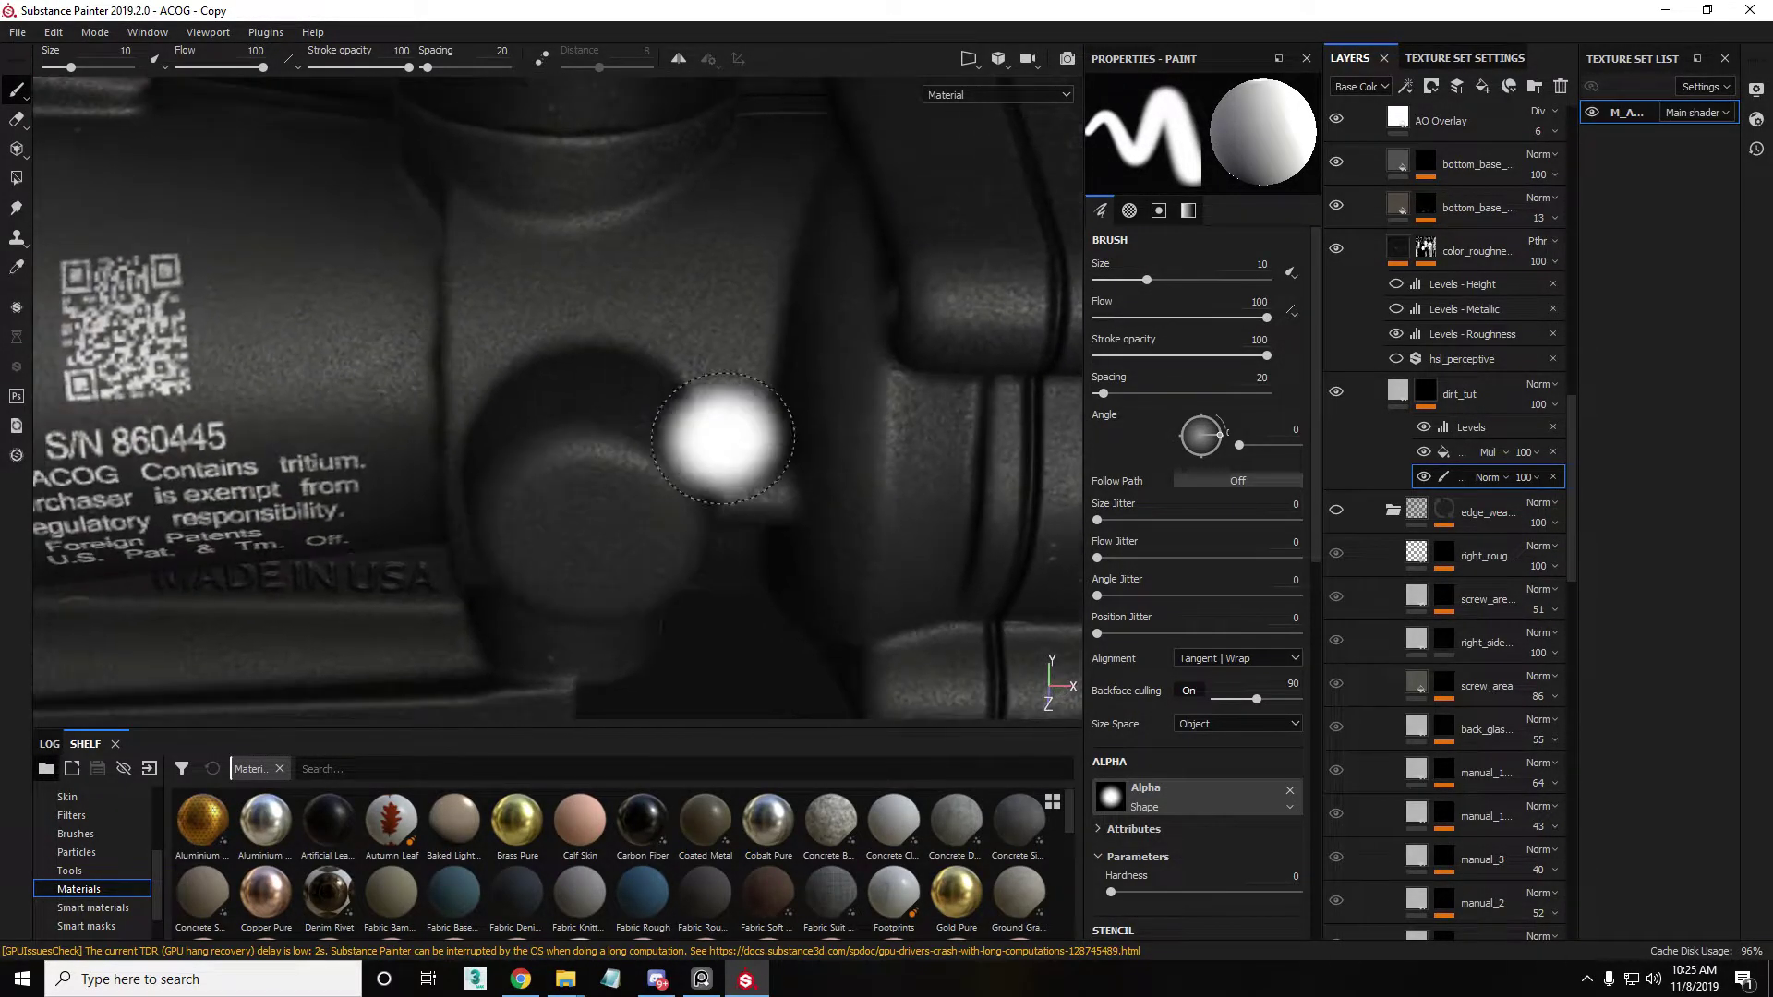
{"action": "middle_click_drag", "start_coordinate": [901, 469], "coordinate": [873, 453], "text": "alt"}
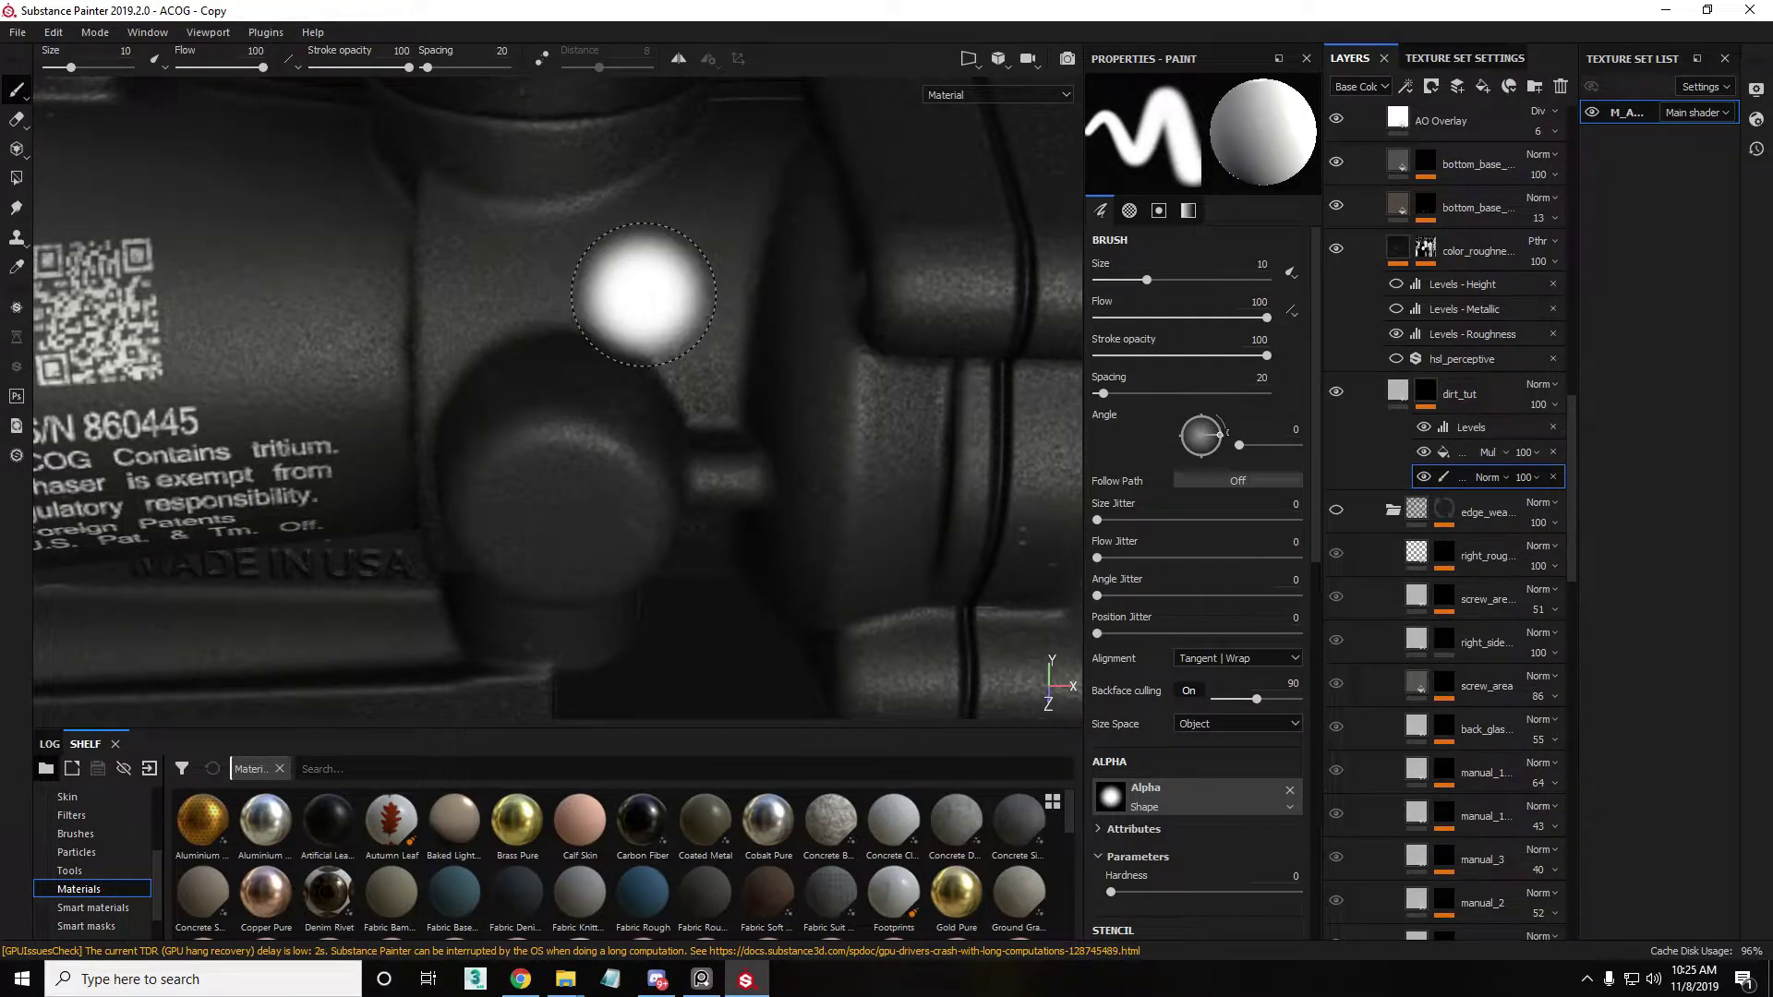
{"action": "right_click", "coordinate": [643, 293]}
{"action": "scroll", "coordinate": [784, 502], "scroll_direction": "down", "scroll_amount": 5}
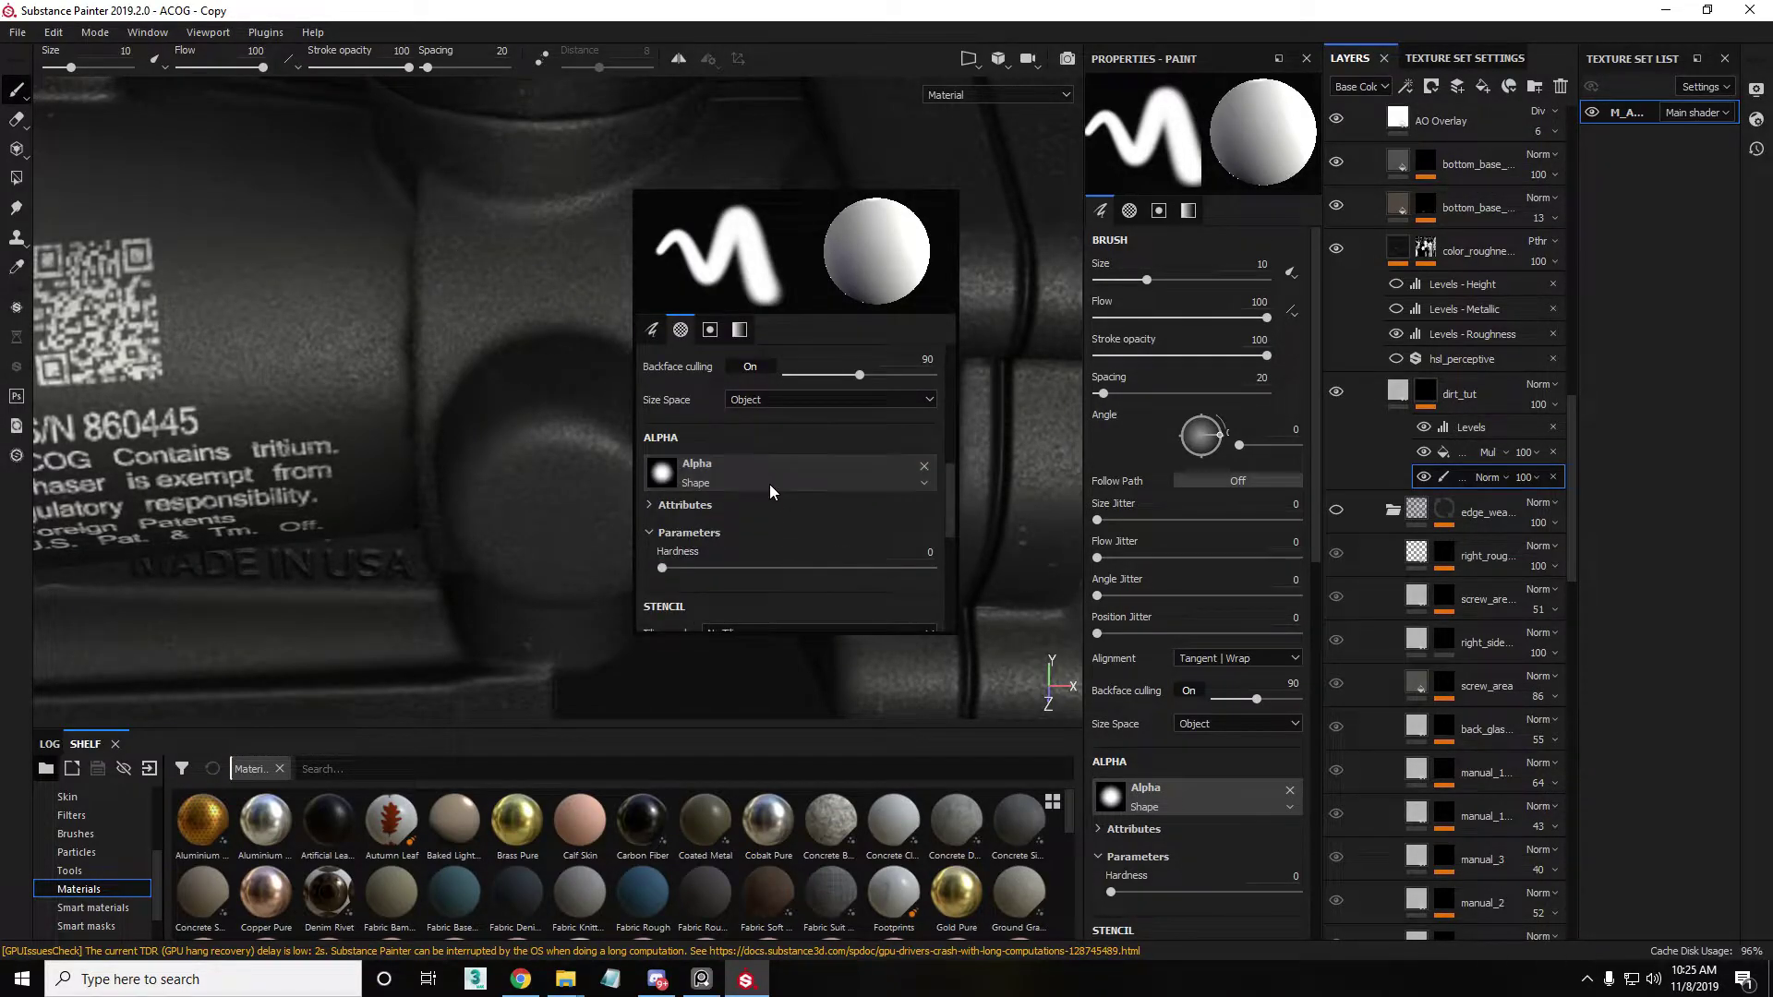
{"action": "left_click", "coordinate": [776, 476]}
{"action": "type", "text": "dirt"}
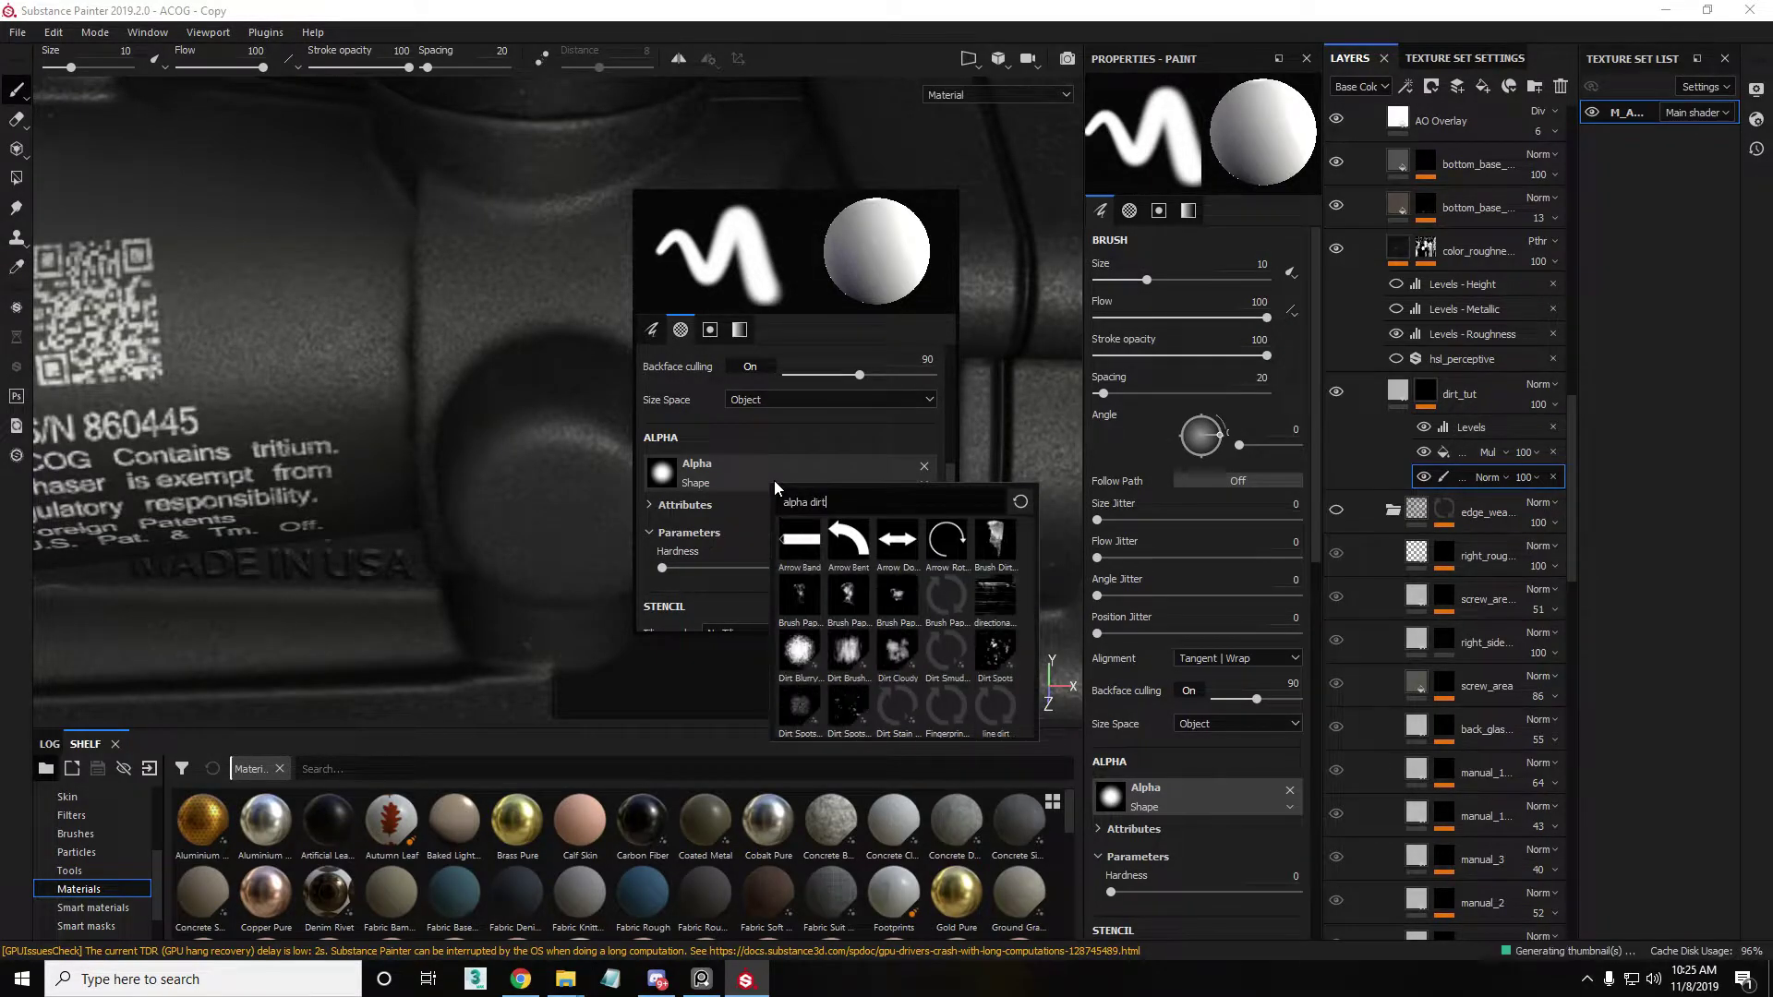
{"action": "mouse_move", "coordinate": [850, 595]}
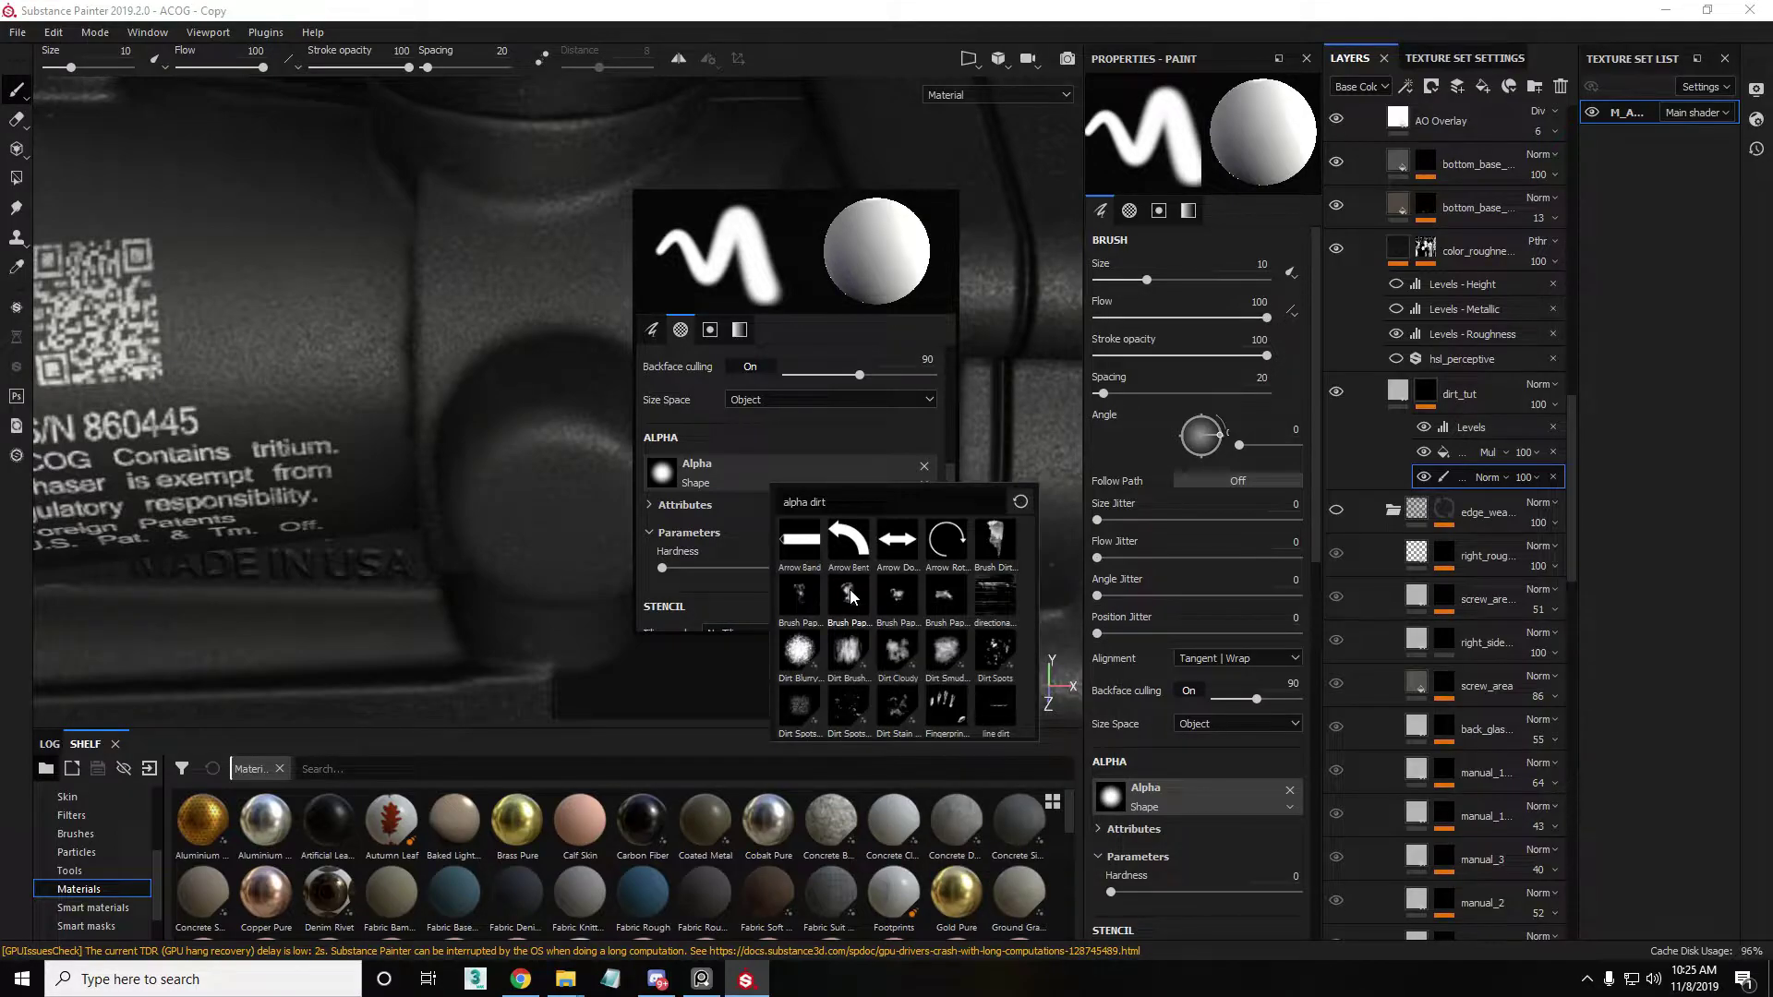
{"action": "left_click", "coordinate": [850, 595]}
Bring the real scope's reference photo alongside the model and examine where dirt collects around the side knob.
{"action": "left_click_drag", "start_coordinate": [445, 383], "coordinate": [521, 446], "text": "alt"}
{"action": "left_click_drag", "start_coordinate": [643, 465], "coordinate": [701, 427], "text": "alt"}
{"action": "right_click_drag", "start_coordinate": [1772, 591], "coordinate": [1444, 550]}
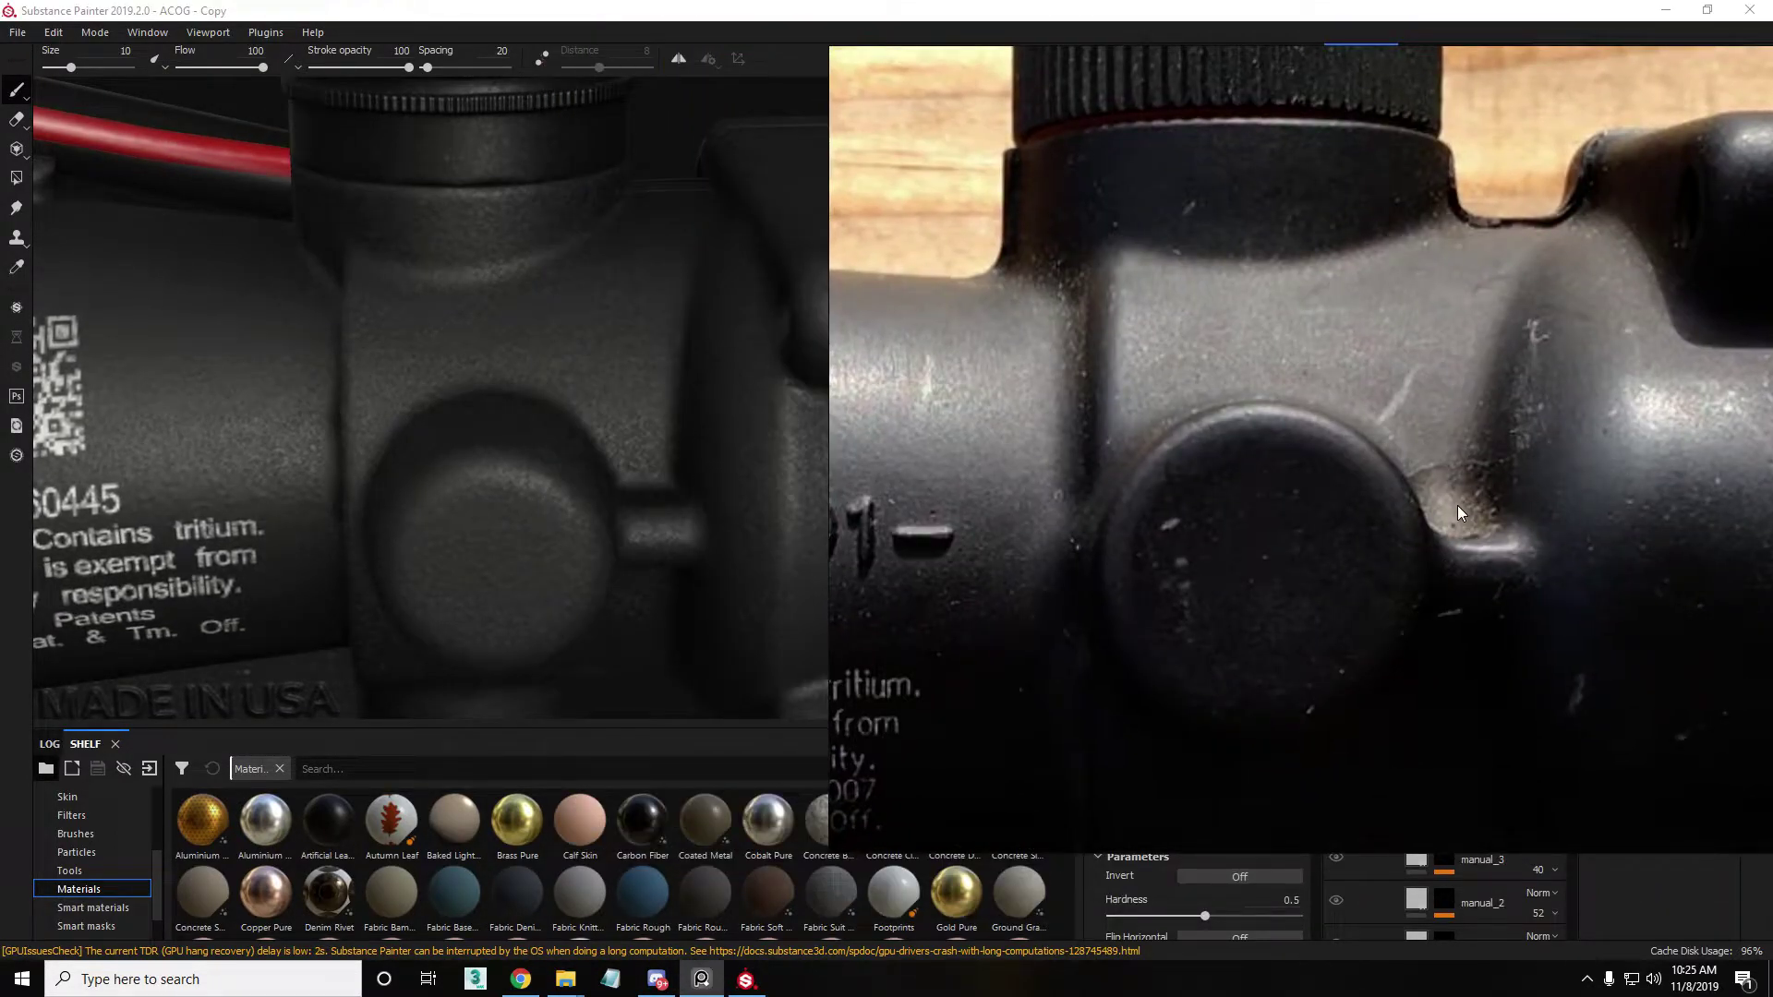